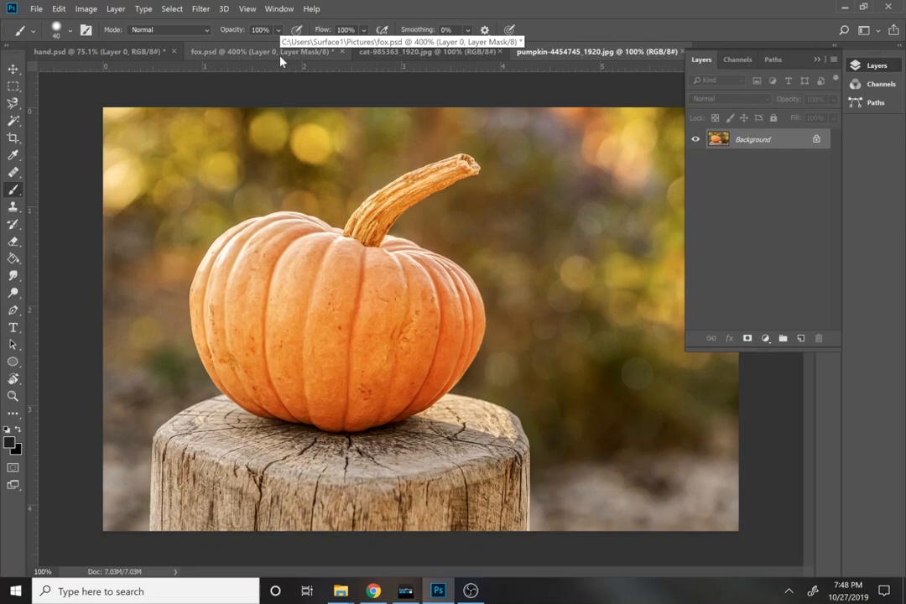
- Fit the fox.psd image to the window and hide its blue Color Fill 1 layer
{"action": "left_click", "coordinate": [281, 61]}
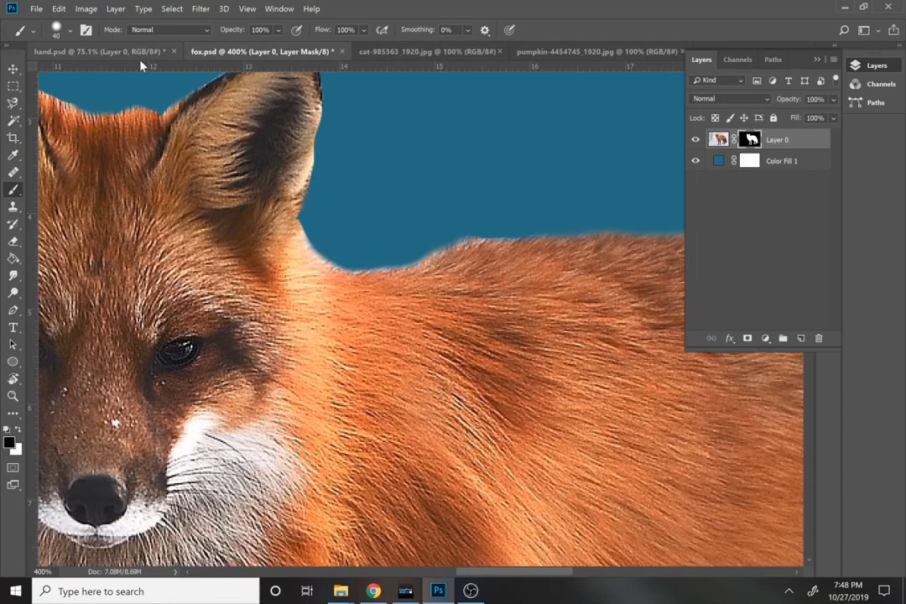
{"action": "key", "text": "ctrl+0"}
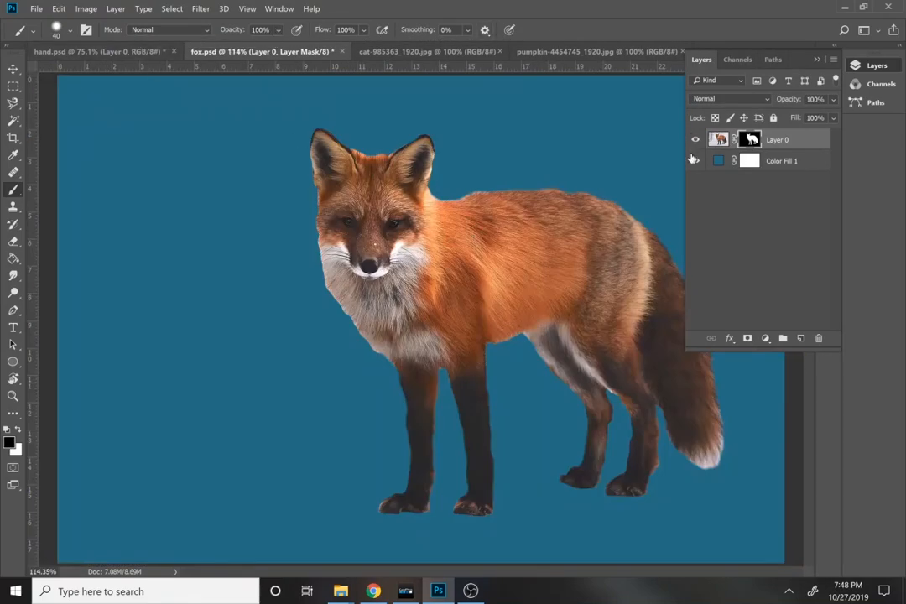
{"action": "left_click", "coordinate": [696, 163]}
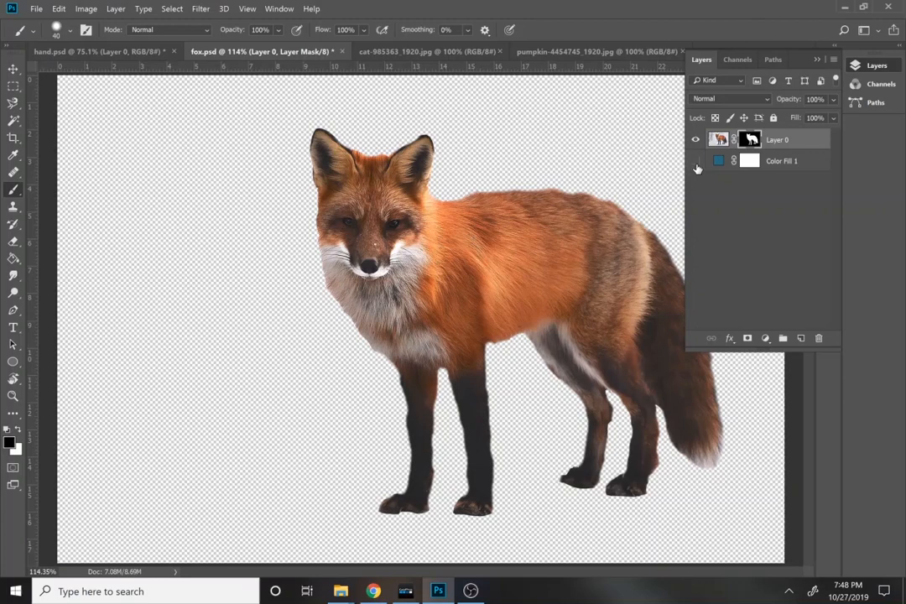
- Look through the open hand, fox and cat images, ending on the pumpkin image
{"action": "left_click", "coordinate": [123, 52]}
{"action": "left_click", "coordinate": [396, 52]}
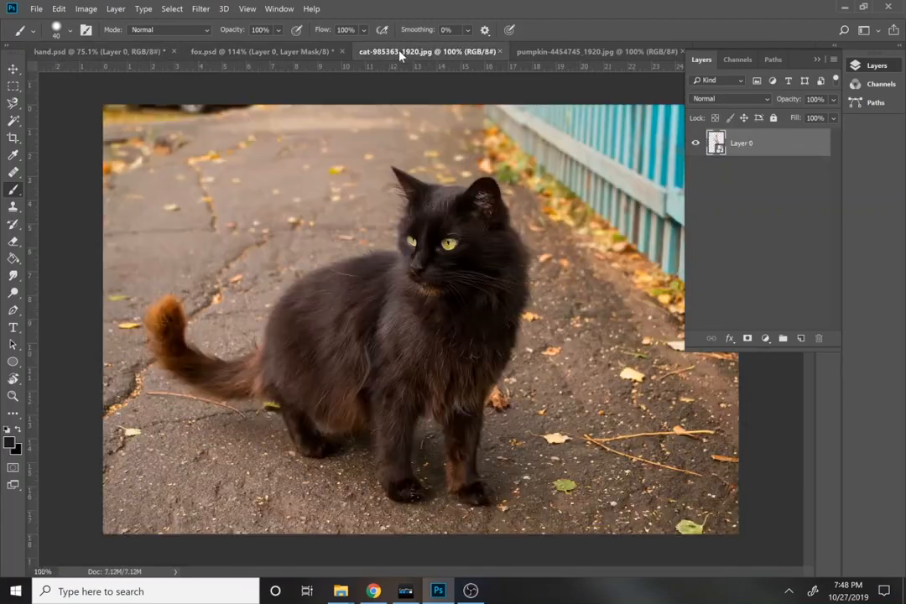
{"action": "left_click", "coordinate": [260, 52]}
{"action": "left_click", "coordinate": [421, 52]}
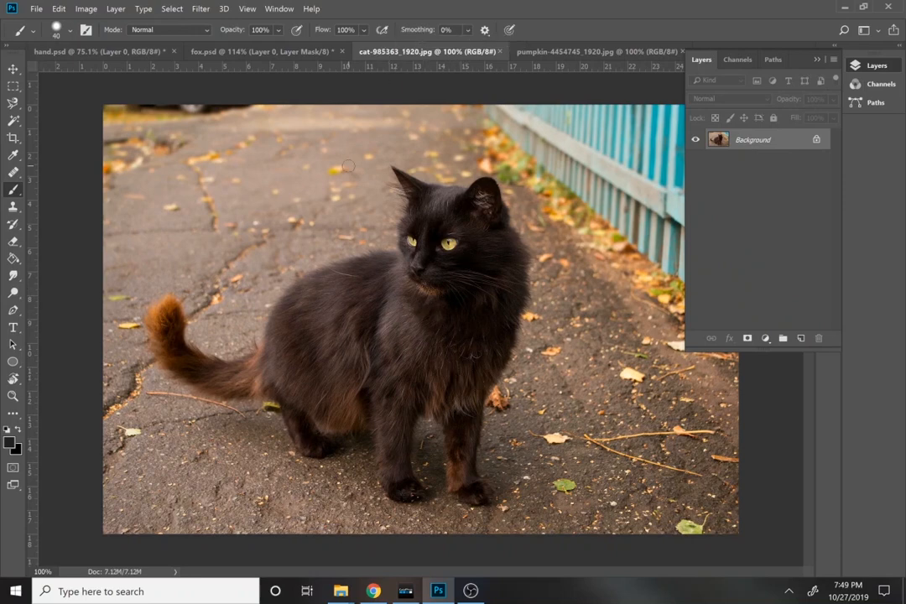
{"action": "left_click", "coordinate": [267, 52]}
{"action": "left_click", "coordinate": [386, 52]}
{"action": "left_click", "coordinate": [567, 52]}
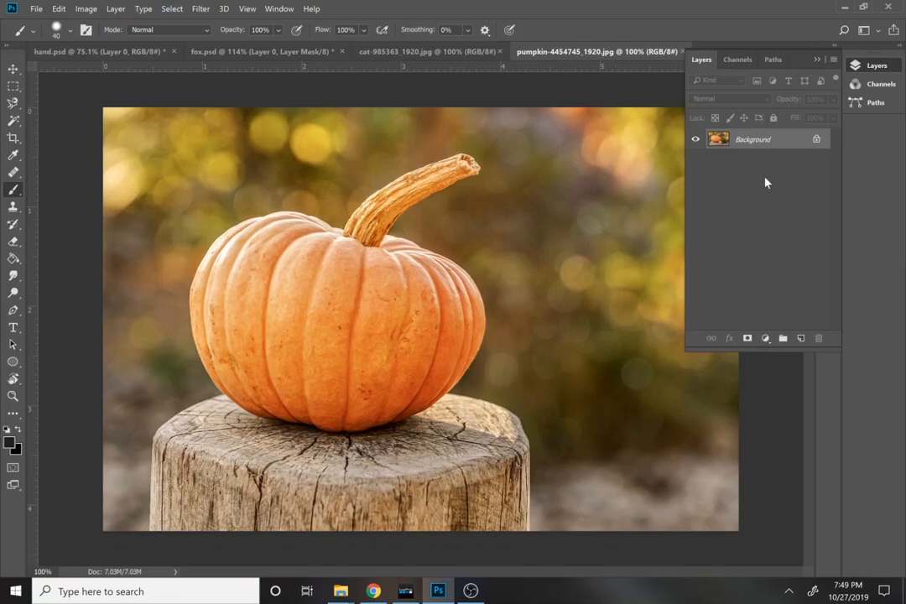
- Unlock the pumpkin image's Background layer and duplicate it twice
{"action": "left_click", "coordinate": [765, 338]}
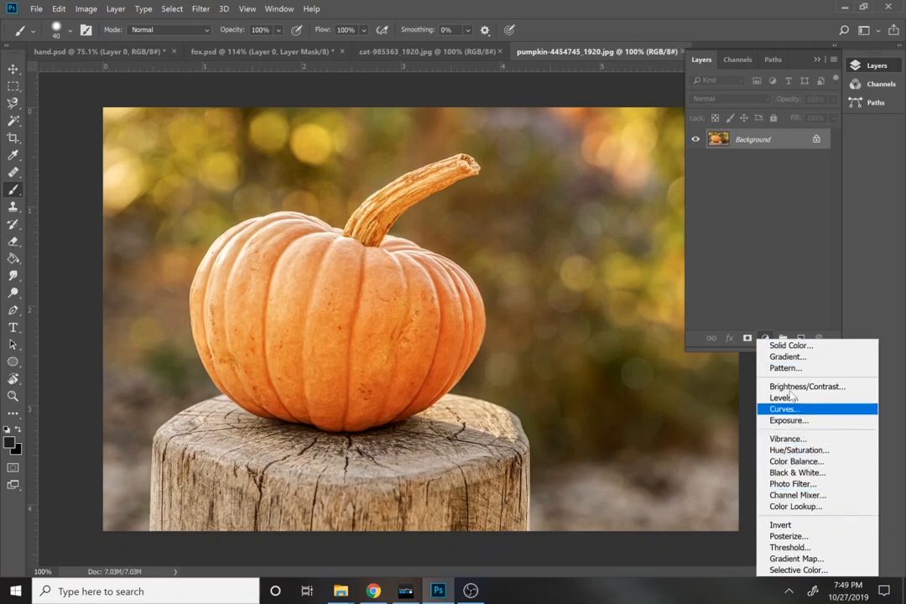
{"action": "left_click", "coordinate": [754, 248]}
{"action": "left_click", "coordinate": [813, 140]}
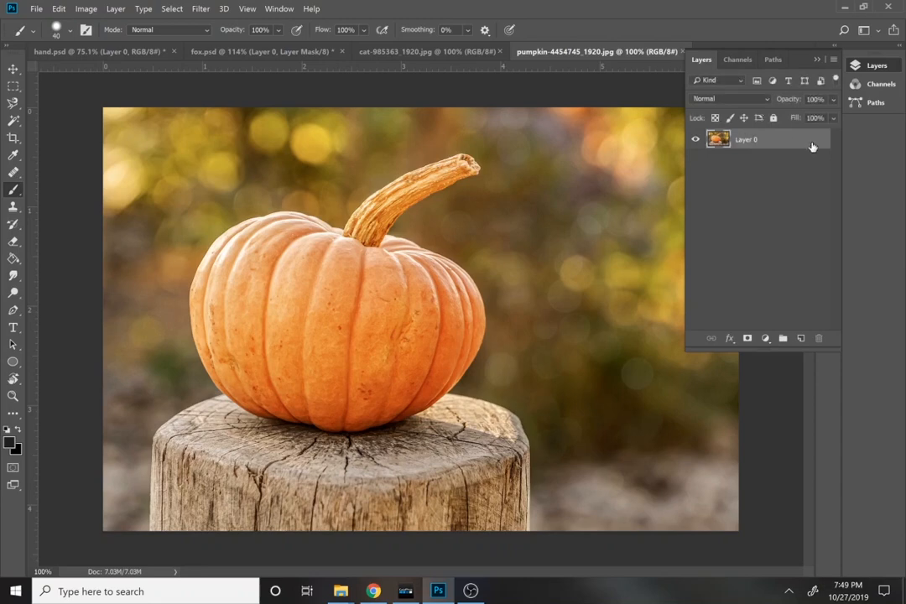
{"action": "key", "text": "ctrl+j"}
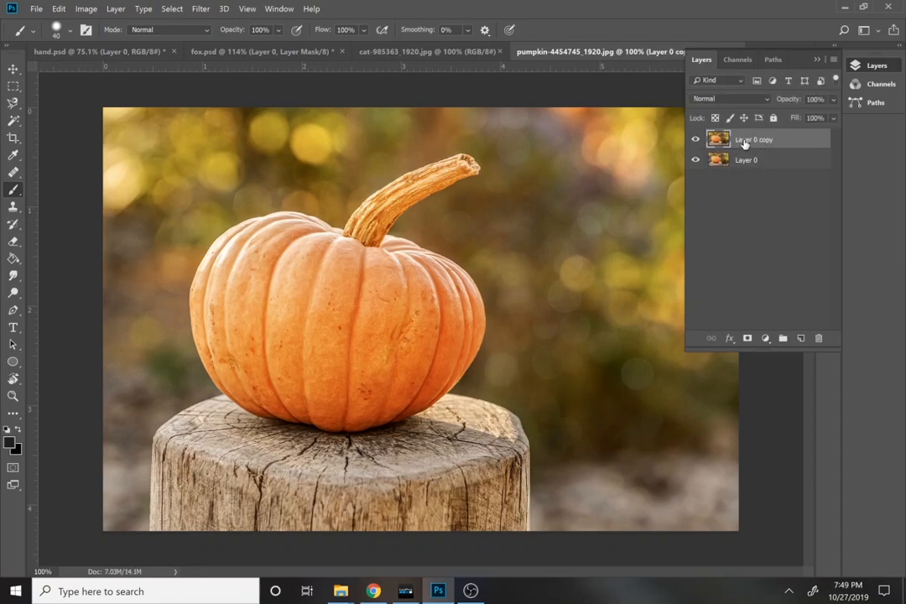
{"action": "key", "text": "ctrl+j"}
- Add a Curves adjustment layer and darken the image by lowering the RGB curve's highlight end and moving its black point inward
{"action": "left_click", "coordinate": [765, 339]}
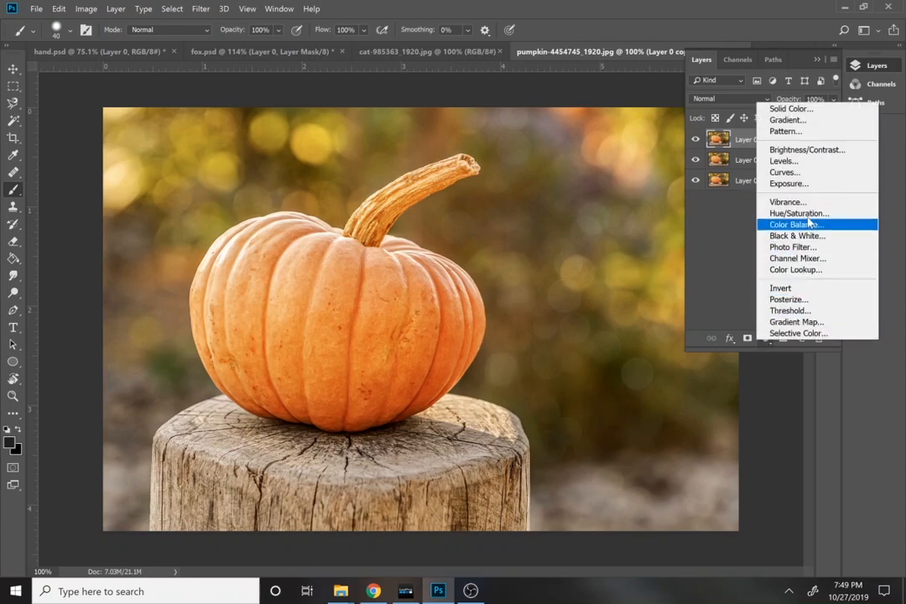
{"action": "left_click", "coordinate": [806, 173]}
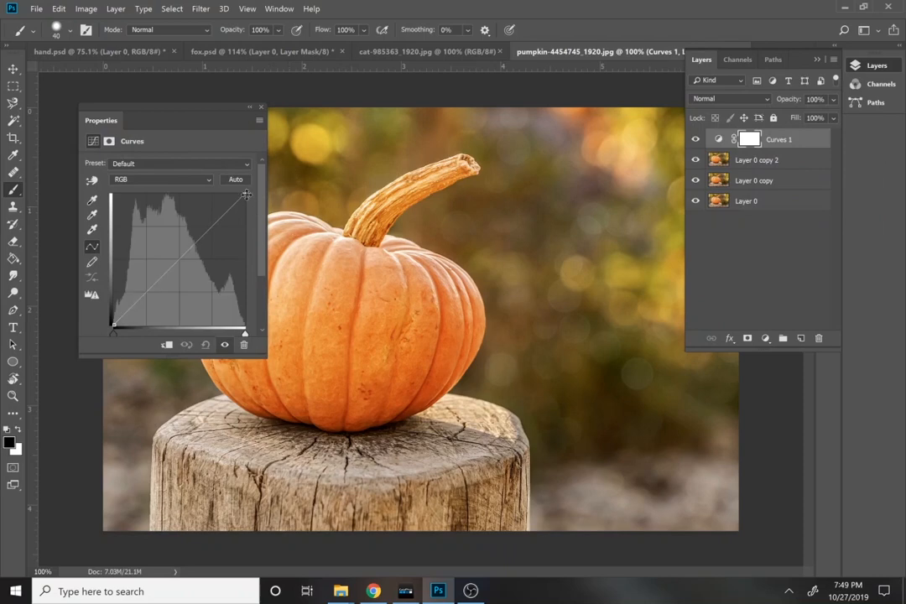
{"action": "left_click_drag", "start_coordinate": [246, 195], "coordinate": [245, 214]}
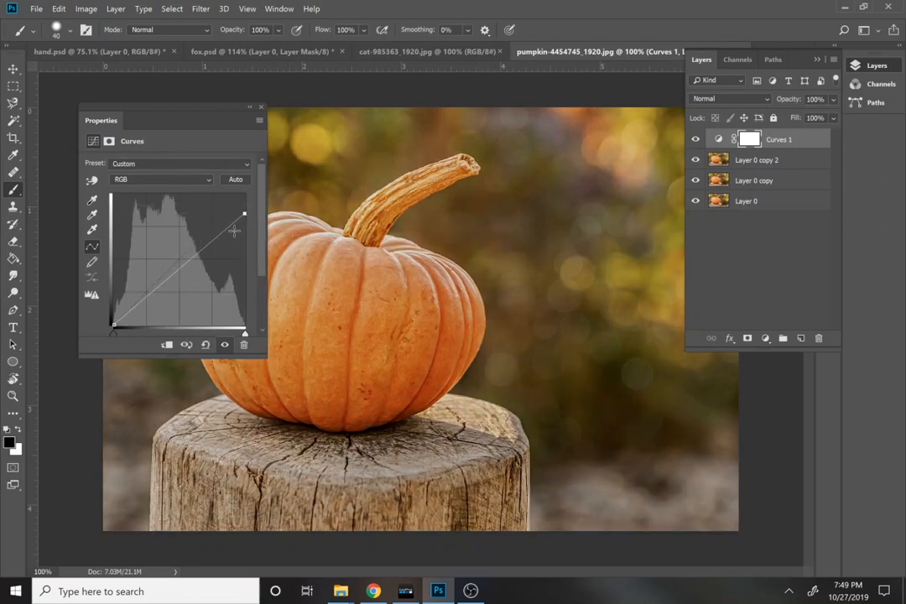
{"action": "left_click_drag", "start_coordinate": [112, 326], "coordinate": [127, 325]}
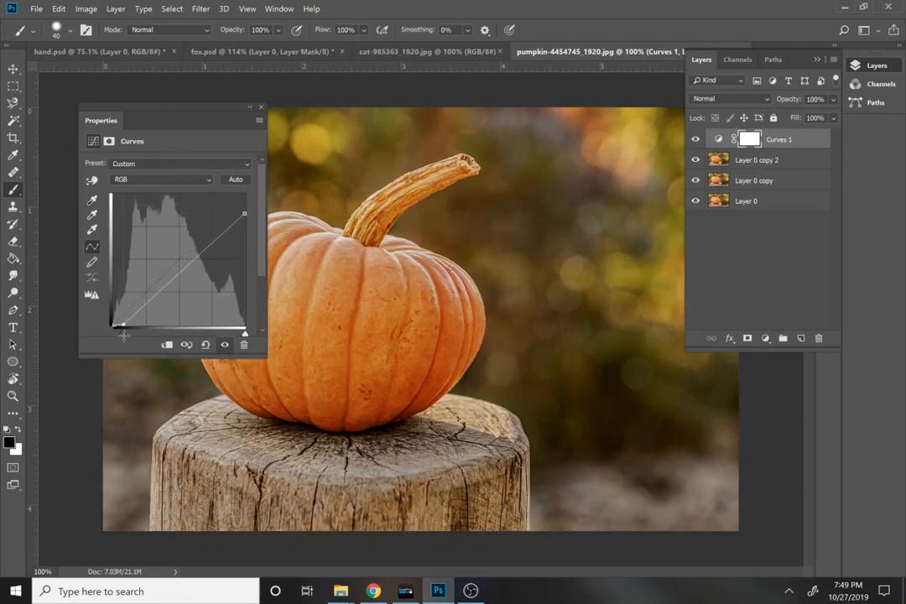
- Reduce red in the Curves adjustment by lowering the Red channel's highlight end and shifting its black point slightly inward
{"action": "left_click", "coordinate": [158, 179]}
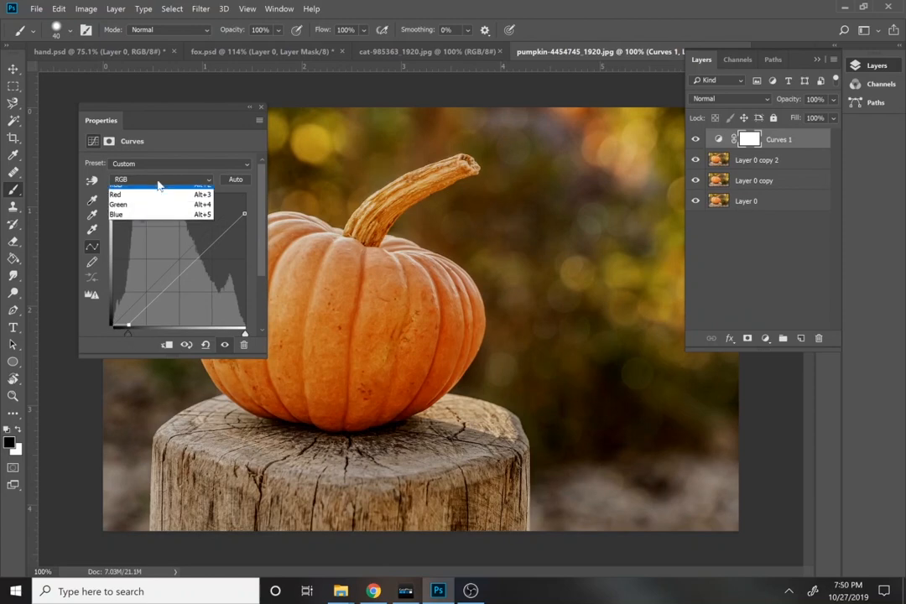
{"action": "left_click", "coordinate": [153, 202]}
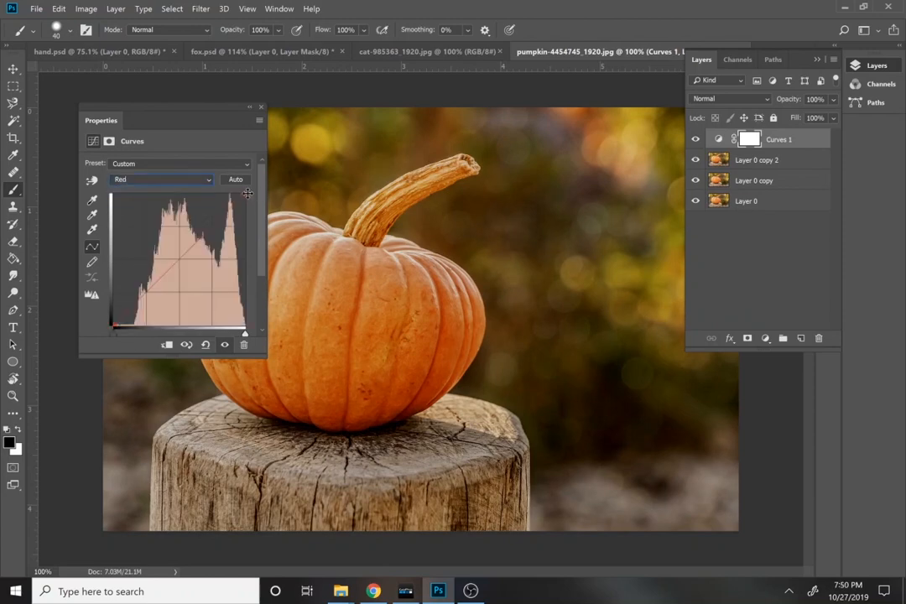
{"action": "left_click_drag", "start_coordinate": [245, 199], "coordinate": [247, 207]}
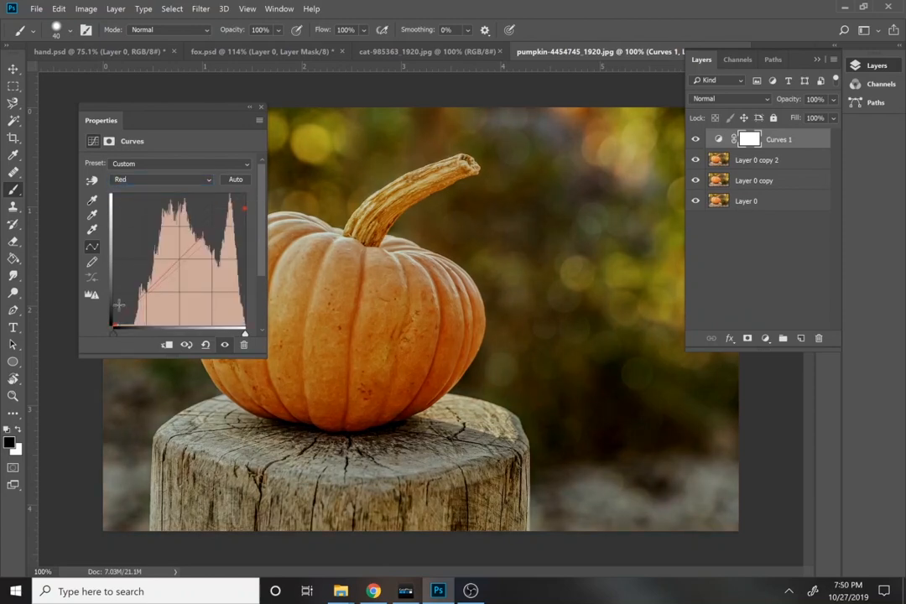
{"action": "left_click_drag", "start_coordinate": [112, 329], "coordinate": [119, 332]}
- Reduce green in the Curves adjustment by lowering the Green channel's highlight end and moving its black point inward
{"action": "left_click", "coordinate": [156, 180]}
{"action": "left_click", "coordinate": [155, 216]}
{"action": "left_click_drag", "start_coordinate": [245, 195], "coordinate": [246, 209]}
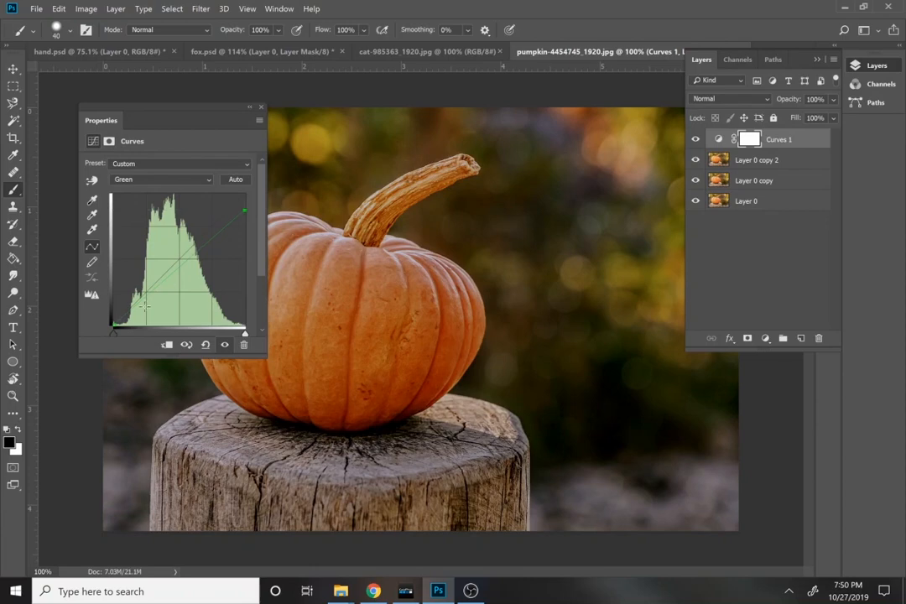
{"action": "left_click_drag", "start_coordinate": [113, 326], "coordinate": [126, 337]}
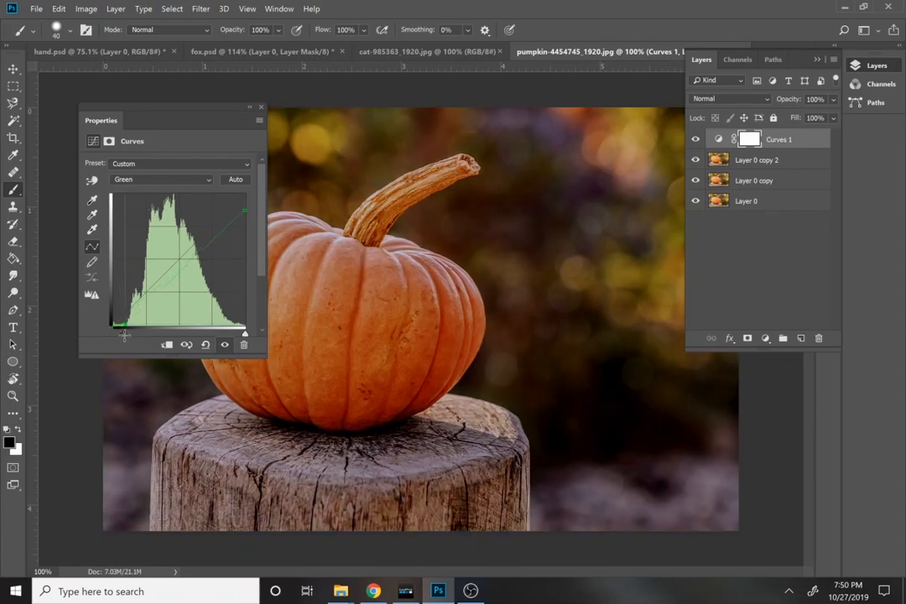
{"action": "left_click", "coordinate": [261, 108]}
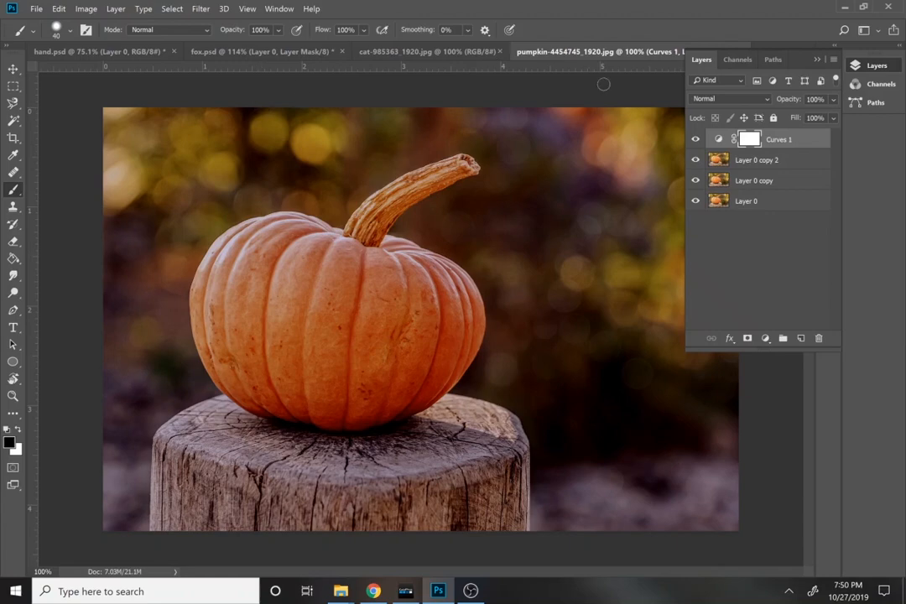
- Clip the Curves 1 adjustment to Layer 0 copy 2 and add a white layer mask to Layer 0 copy 2
{"action": "left_click", "coordinate": [763, 167]}
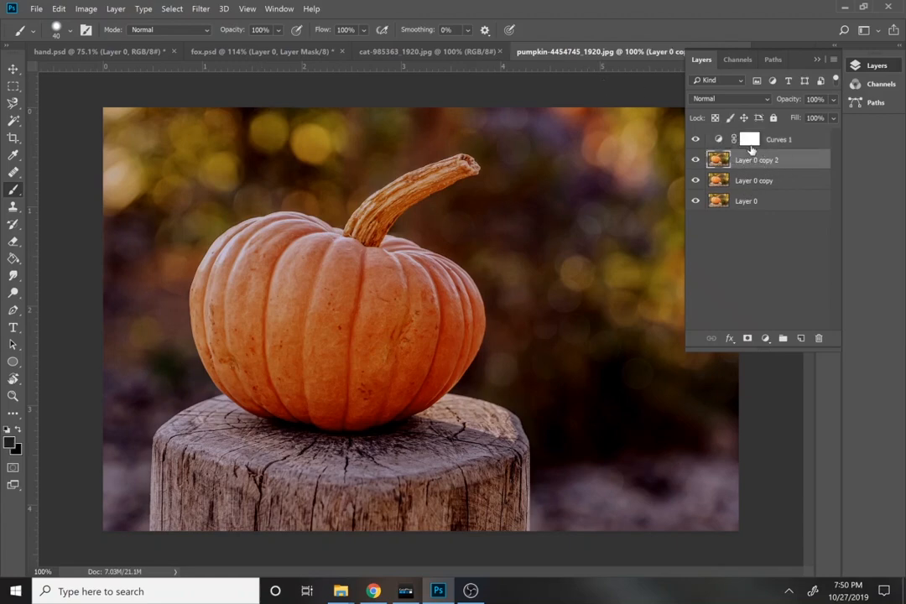
{"action": "left_click", "coordinate": [767, 149], "text": "alt"}
{"action": "left_click", "coordinate": [748, 338]}
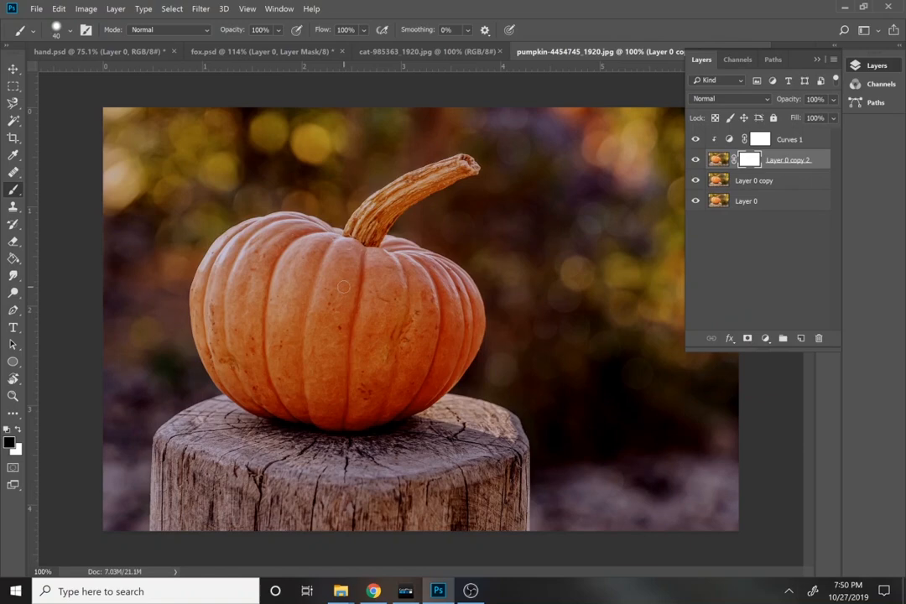
- Paint black over the pumpkin's body on the Layer 0 copy 2 mask with a 200 px soft brush
{"action": "key", "text": "bracketright"}
{"action": "key", "text": "bracketright"}
{"action": "key", "text": "bracketright"}
{"action": "key", "text": "bracketright"}
{"action": "key", "text": "bracketright"}
{"action": "key", "text": "bracketright"}
{"action": "key", "text": "bracketright"}
{"action": "key", "text": "bracketright"}
{"action": "key", "text": "bracketright"}
{"action": "mouse_move", "coordinate": [337, 346]}
{"action": "left_mouse_down"}
{"action": "mouse_move", "coordinate": [281, 281]}
{"action": "mouse_move", "coordinate": [239, 277]}
{"action": "mouse_move", "coordinate": [214, 294]}
{"action": "mouse_move", "coordinate": [210, 277]}
{"action": "mouse_move", "coordinate": [223, 314]}
{"action": "mouse_move", "coordinate": [352, 387]}
{"action": "mouse_move", "coordinate": [311, 323]}
{"action": "mouse_move", "coordinate": [344, 289]}
{"action": "mouse_move", "coordinate": [369, 289]}
{"action": "mouse_move", "coordinate": [352, 353]}
{"action": "mouse_move", "coordinate": [356, 378]}
{"action": "mouse_move", "coordinate": [325, 388]}
{"action": "mouse_move", "coordinate": [198, 281]}
{"action": "mouse_move", "coordinate": [214, 222]}
{"action": "mouse_move", "coordinate": [244, 211]}
{"action": "mouse_move", "coordinate": [269, 218]}
{"action": "left_mouse_up"}
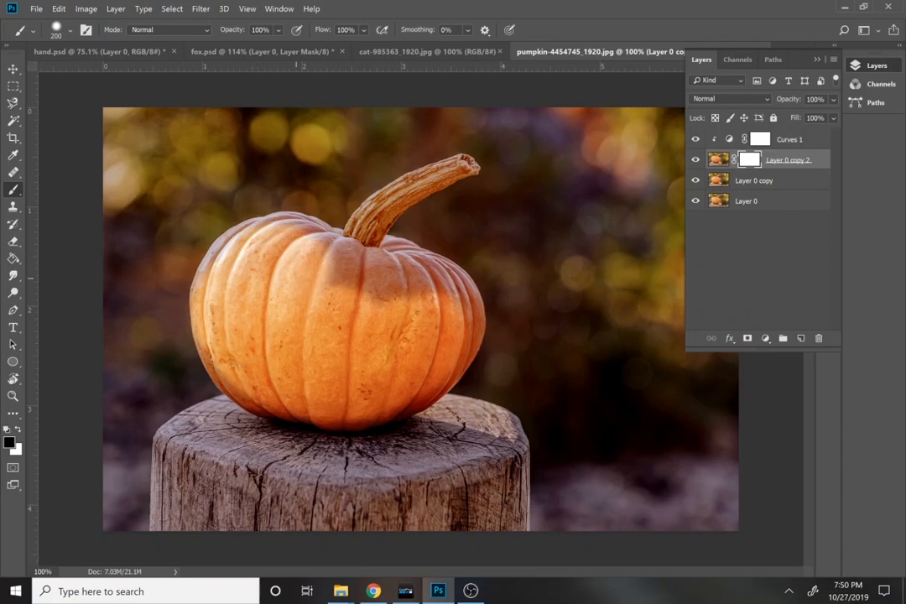
{"action": "mouse_move", "coordinate": [296, 279]}
{"action": "left_mouse_down"}
{"action": "mouse_move", "coordinate": [291, 251]}
{"action": "mouse_move", "coordinate": [302, 227]}
{"action": "mouse_move", "coordinate": [327, 244]}
{"action": "mouse_move", "coordinate": [361, 231]}
{"action": "mouse_move", "coordinate": [376, 245]}
{"action": "mouse_move", "coordinate": [346, 212]}
{"action": "left_mouse_up"}
{"action": "mouse_move", "coordinate": [418, 361]}
{"action": "left_mouse_down"}
{"action": "mouse_move", "coordinate": [388, 383]}
{"action": "mouse_move", "coordinate": [395, 380]}
{"action": "mouse_move", "coordinate": [368, 386]}
{"action": "mouse_move", "coordinate": [400, 378]}
{"action": "mouse_move", "coordinate": [392, 376]}
{"action": "mouse_move", "coordinate": [415, 340]}
{"action": "left_mouse_up"}
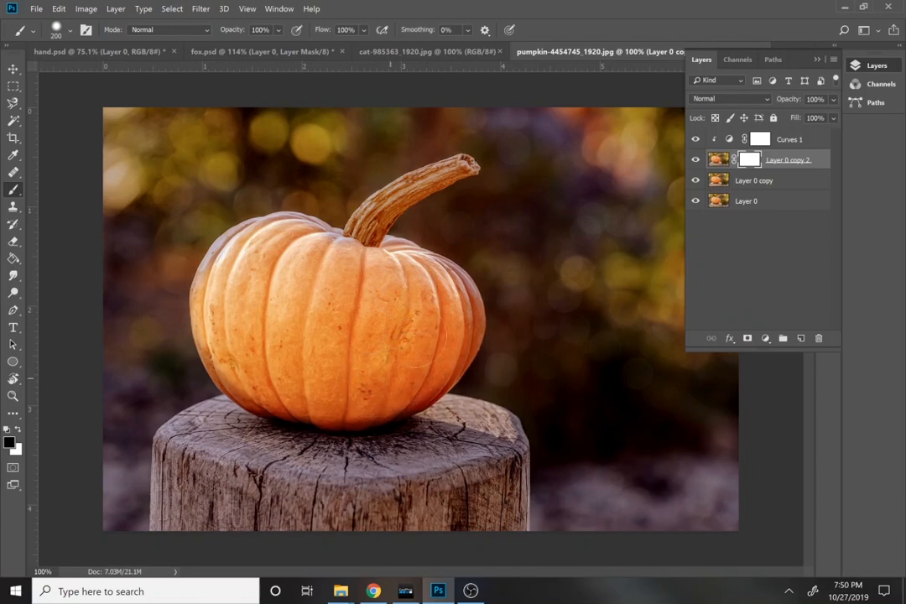
{"action": "mouse_move", "coordinate": [258, 298]}
{"action": "left_mouse_down"}
{"action": "mouse_move", "coordinate": [220, 274]}
{"action": "mouse_move", "coordinate": [246, 261]}
{"action": "left_mouse_up"}
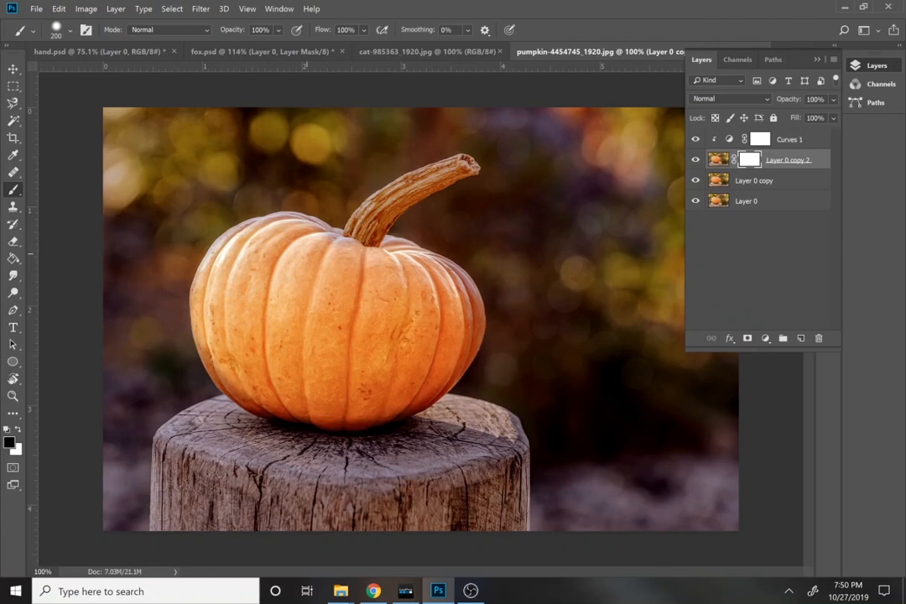
{"action": "left_click_drag", "start_coordinate": [307, 254], "coordinate": [276, 230]}
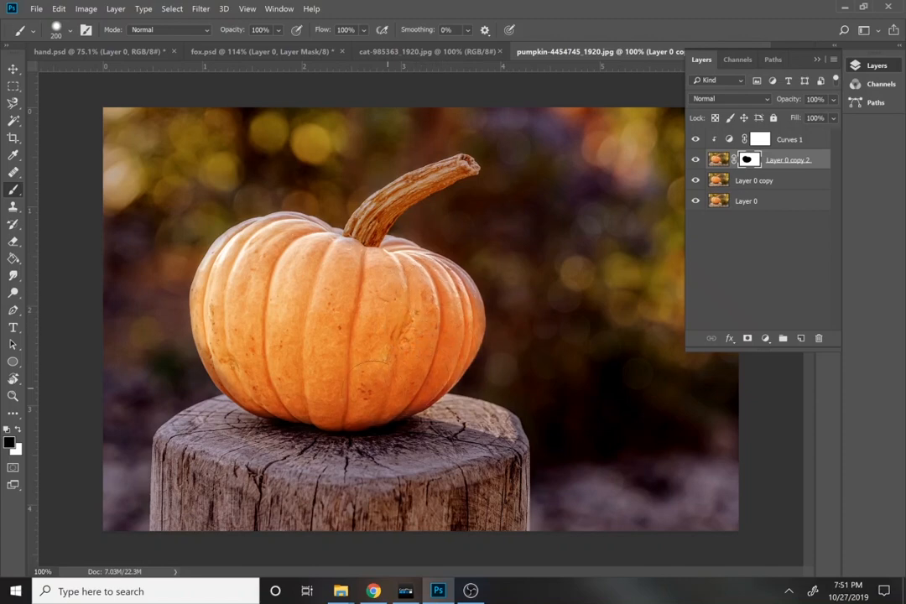
- Paint black over the pumpkin's stem on the mask with a 100 px brush, finishing with white as the foreground colour
{"action": "key", "text": "bracketleft"}
{"action": "key", "text": "bracketleft"}
{"action": "key", "text": "bracketleft"}
{"action": "key", "text": "bracketleft"}
{"action": "left_click_drag", "start_coordinate": [362, 229], "coordinate": [458, 166]}
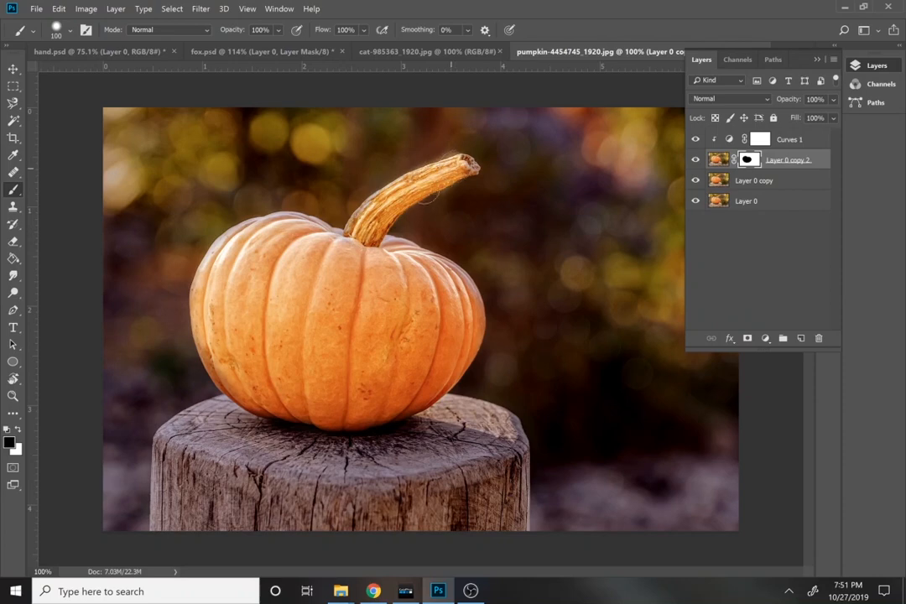
{"action": "key", "text": "x"}
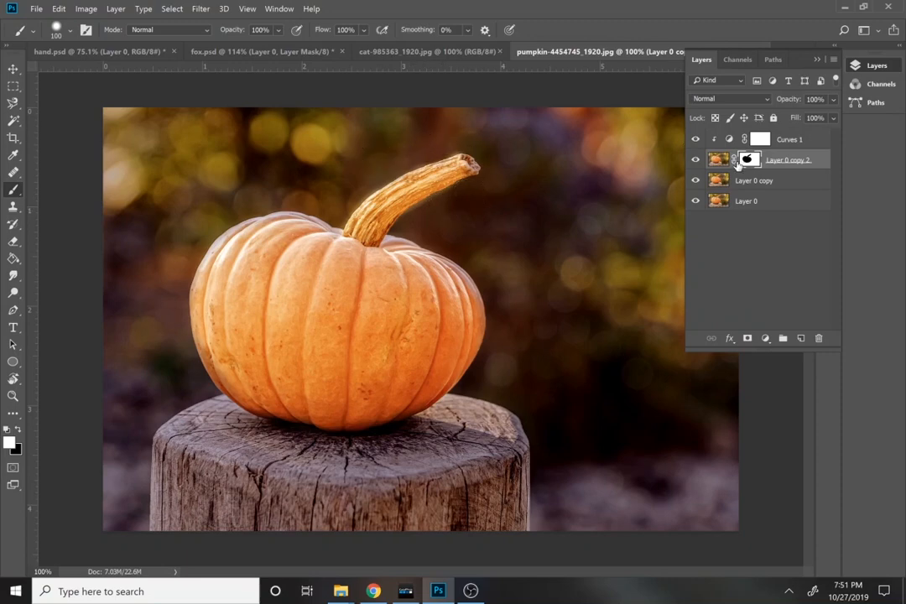
- Adjust the Blue channel end points of the Curves 1 adjustment to give the background a bluer, purple tint
{"action": "double_click", "coordinate": [728, 140]}
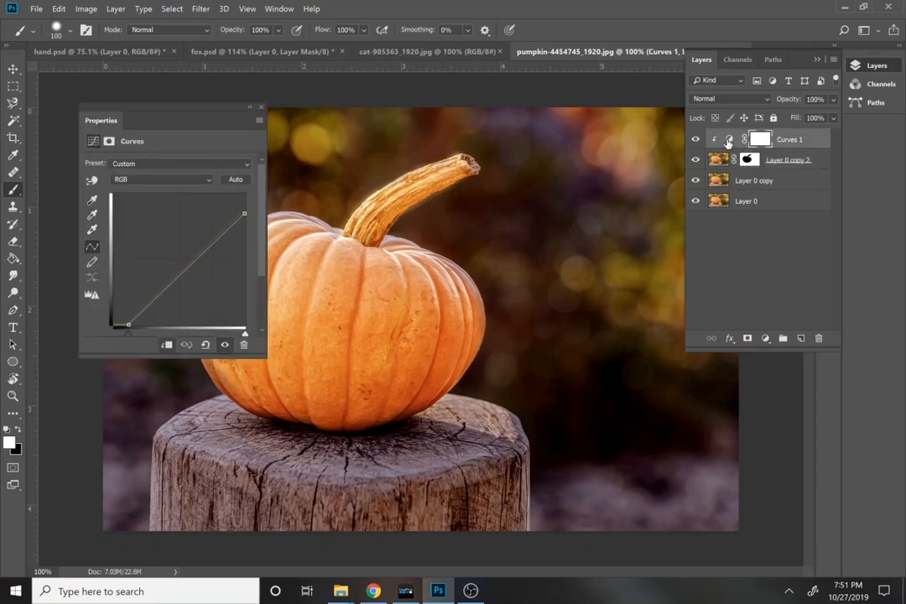
{"action": "left_click", "coordinate": [179, 179]}
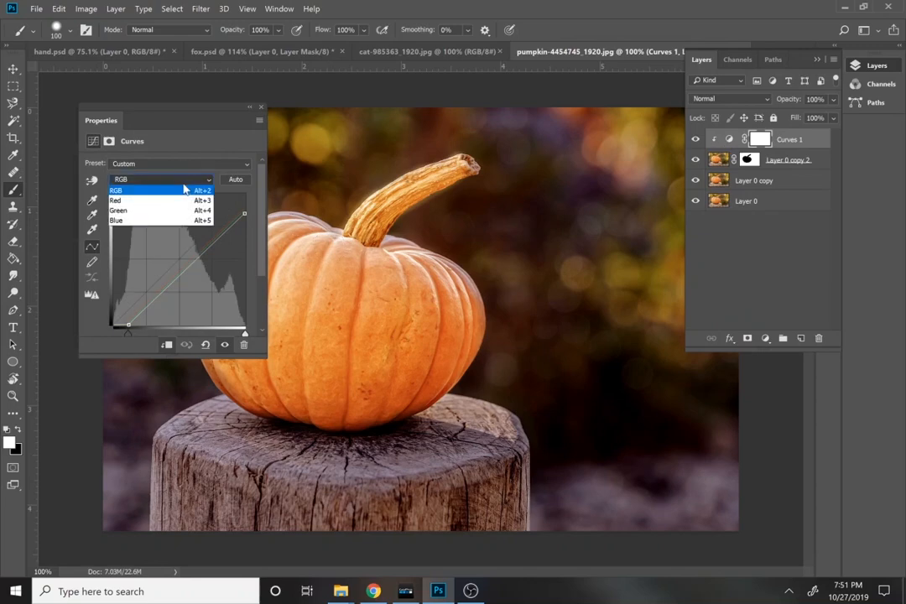
{"action": "left_click", "coordinate": [156, 219]}
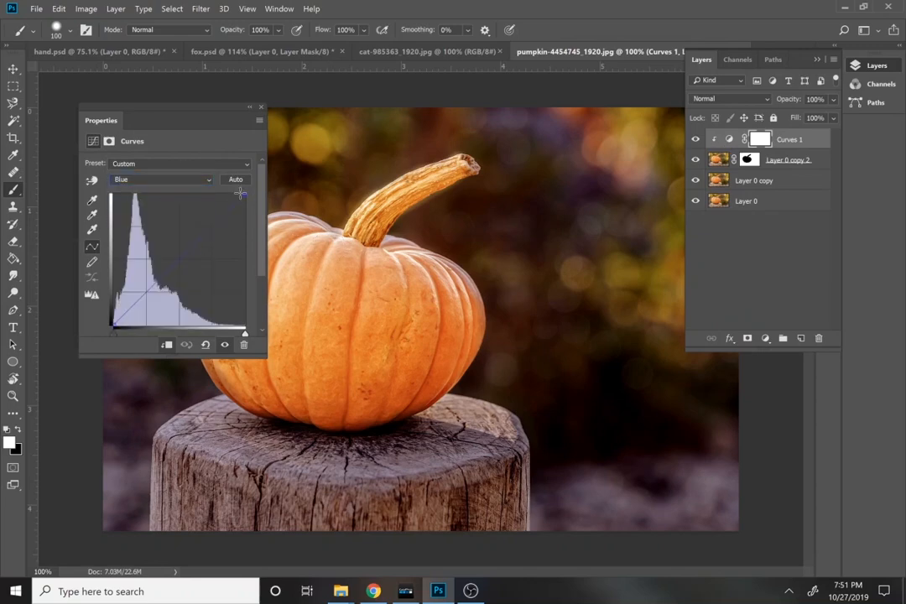
{"action": "left_click_drag", "start_coordinate": [242, 193], "coordinate": [219, 212]}
{"action": "left_click_drag", "start_coordinate": [110, 326], "coordinate": [107, 321]}
{"action": "left_click", "coordinate": [261, 107]}
- Add an Exposure adjustment layer on top with the exposure lowered to -0.28
{"action": "left_click", "coordinate": [763, 337]}
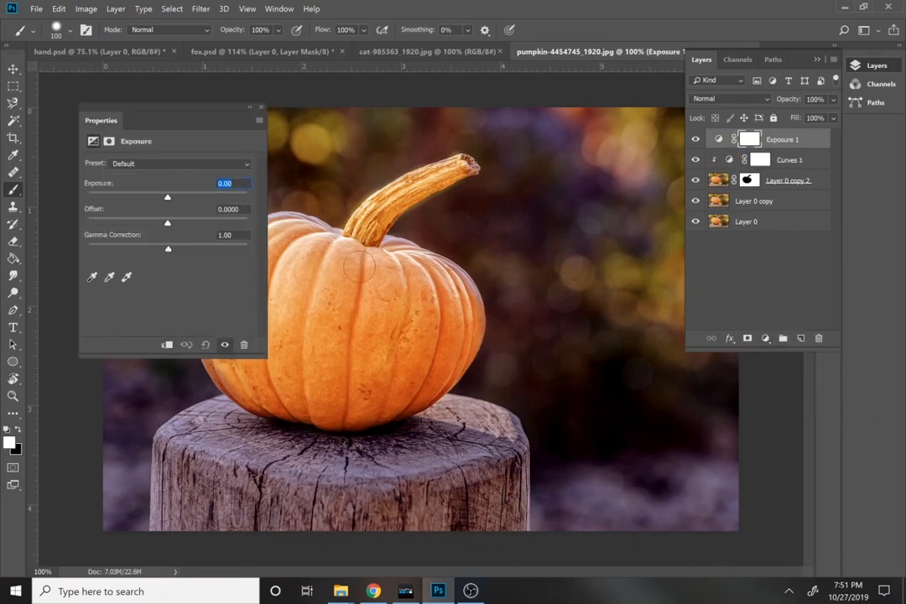
{"action": "left_click_drag", "start_coordinate": [166, 198], "coordinate": [164, 199]}
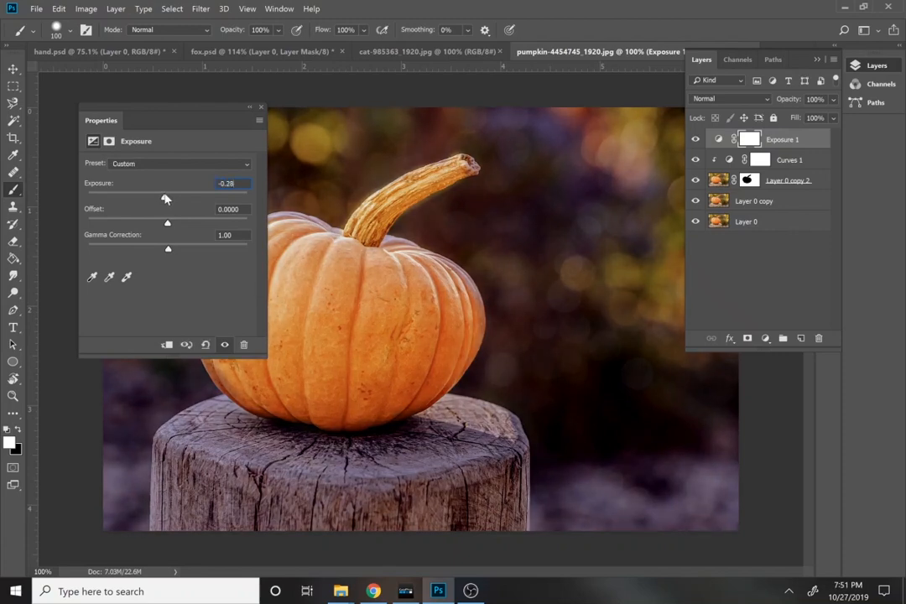
{"action": "left_click", "coordinate": [260, 107]}
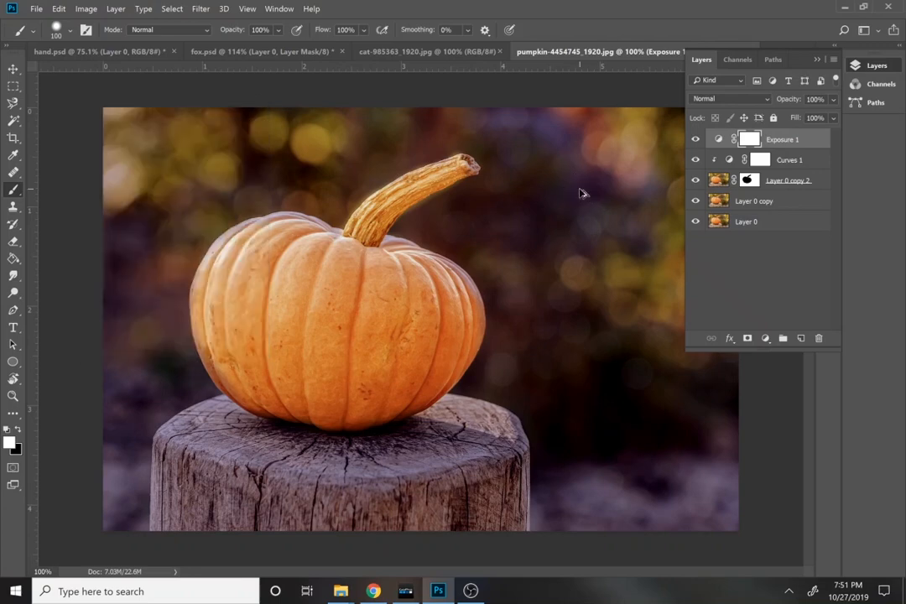
- Stamp all visible layers into a new top layer and delete the layers beneath it, from Layer 0 to Exposure 1
{"action": "key", "text": "ctrl+shift+alt+e"}
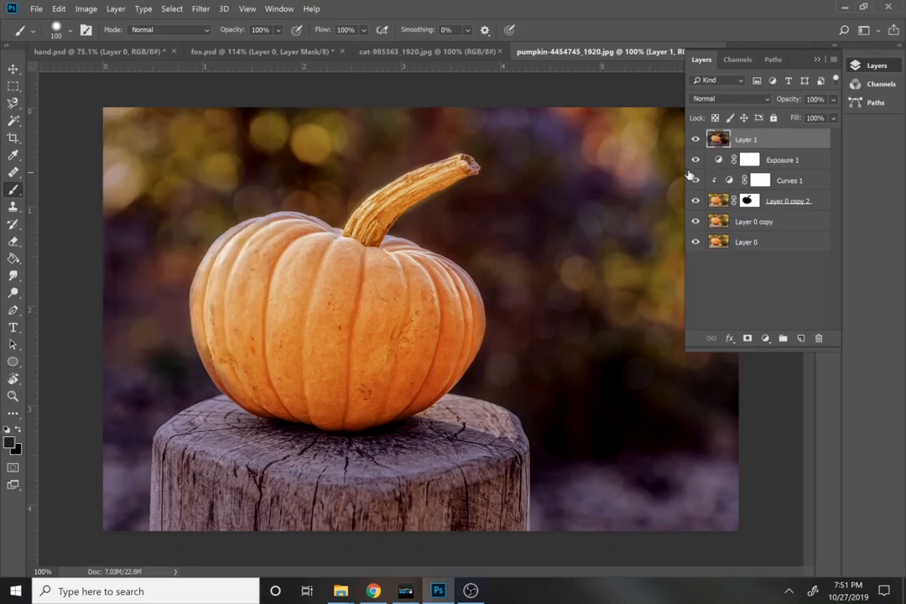
{"action": "left_click", "coordinate": [781, 254]}
{"action": "left_click", "coordinate": [777, 164]}
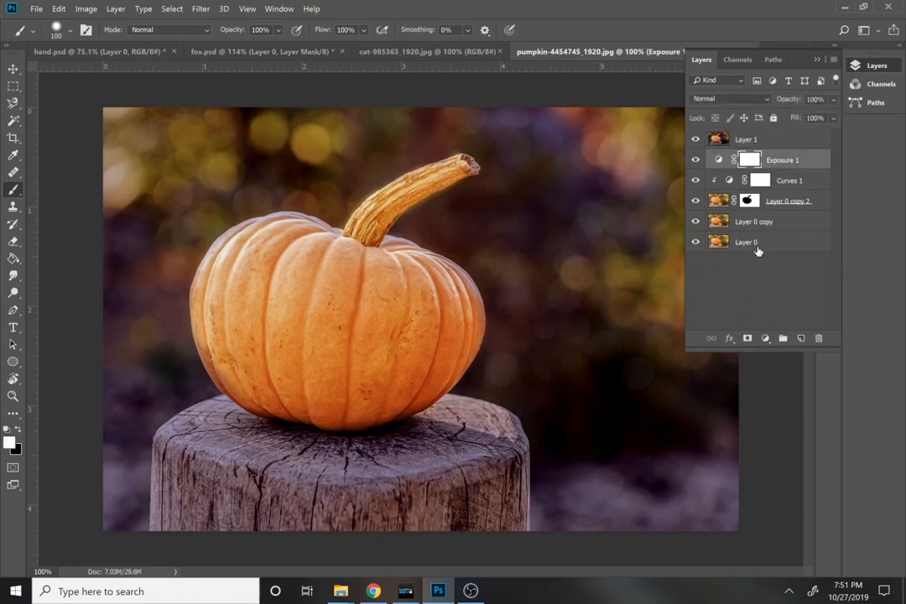
{"action": "left_click", "coordinate": [758, 245]}
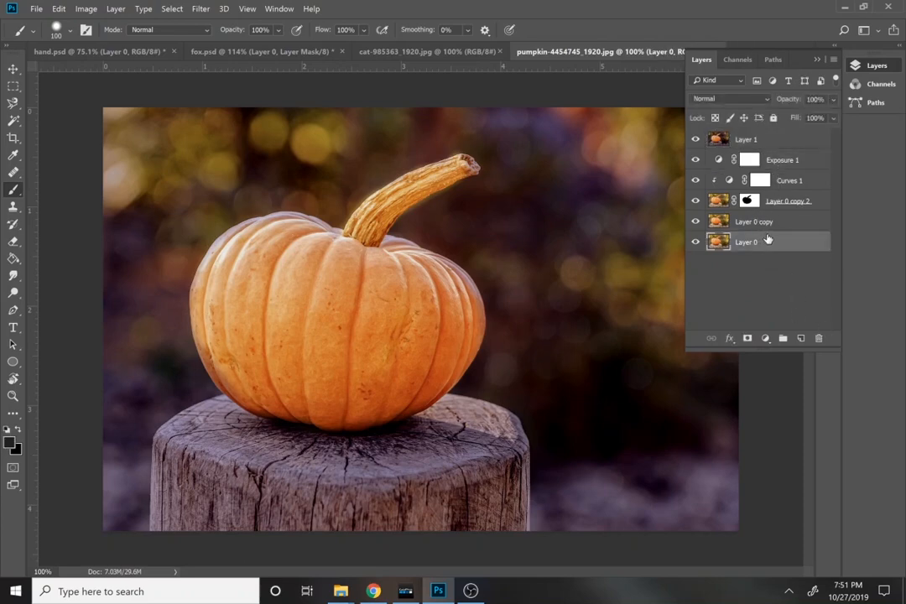
{"action": "left_click", "coordinate": [779, 163], "text": "shift"}
{"action": "left_click", "coordinate": [819, 339]}
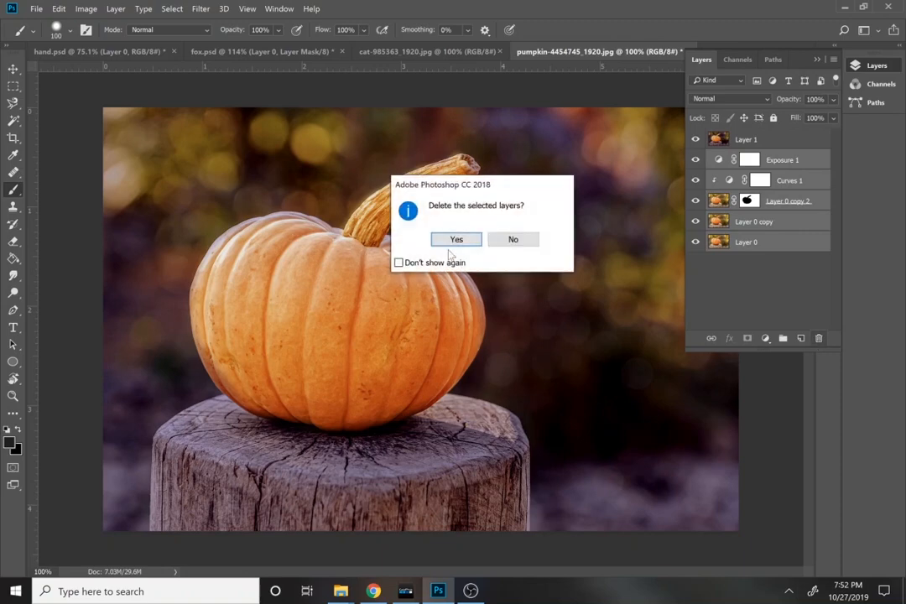
{"action": "left_click", "coordinate": [456, 240]}
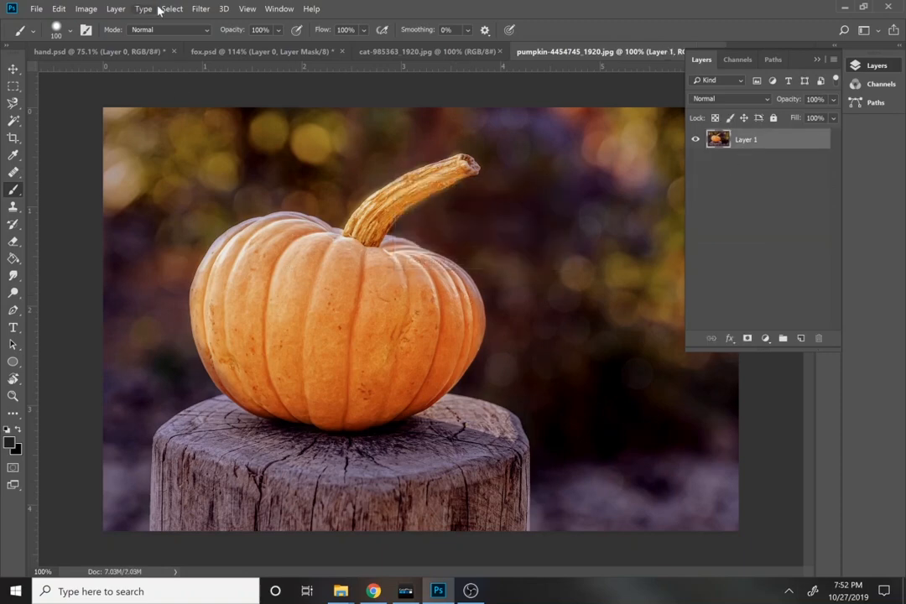
- Switch to the cat photo and select the whole cat by tracing its outline with the Magnetic Lasso
{"action": "left_click", "coordinate": [417, 51]}
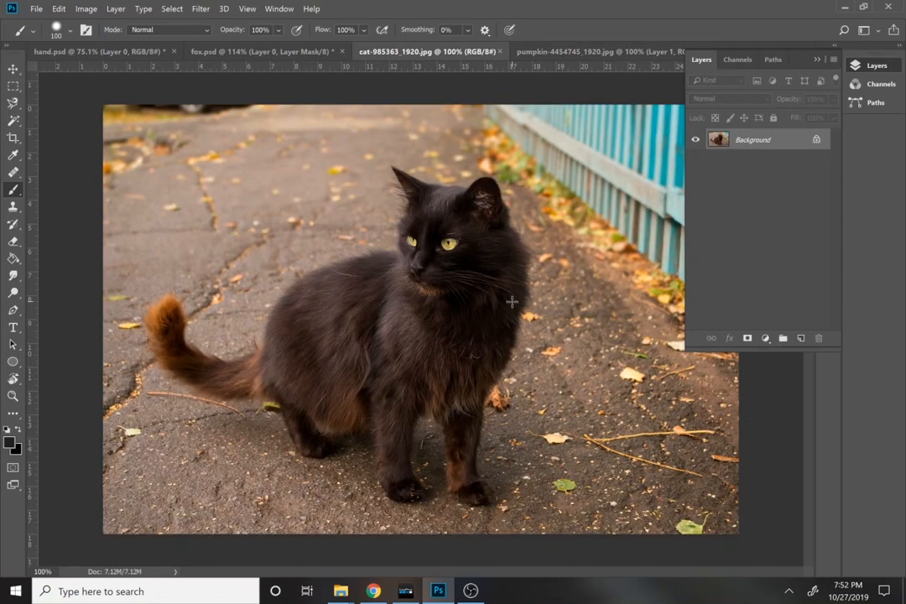
{"action": "key", "text": "l"}
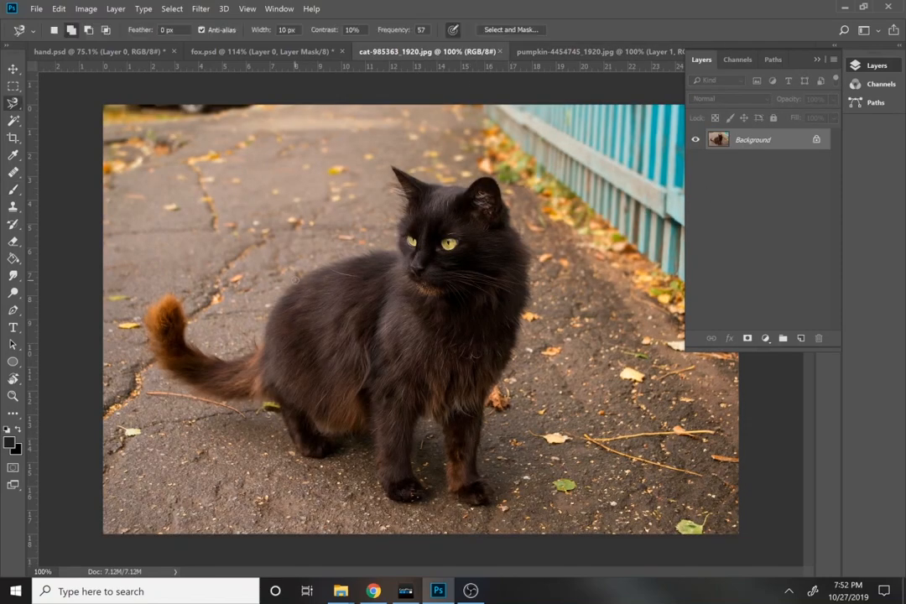
{"action": "left_click", "coordinate": [494, 497]}
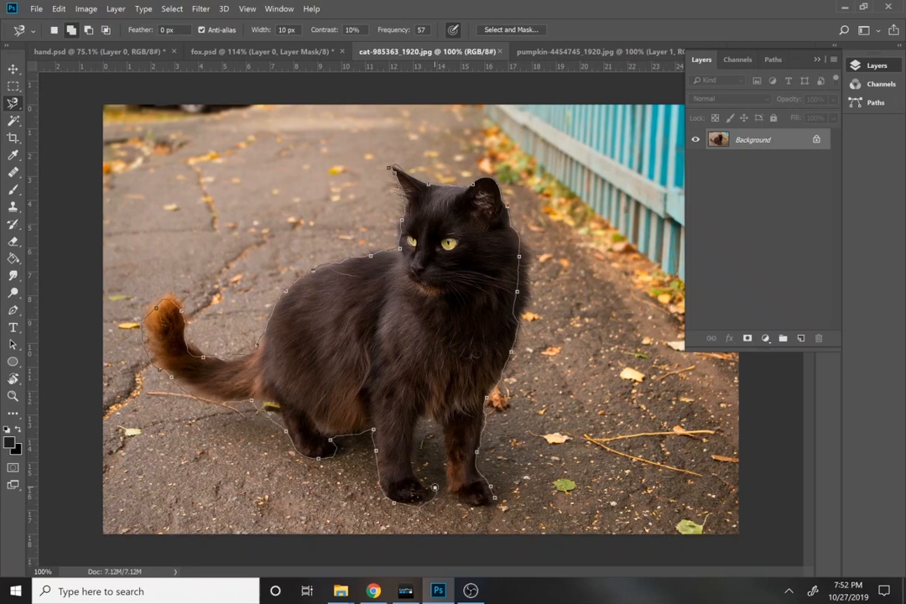
{"action": "double_click", "coordinate": [441, 499]}
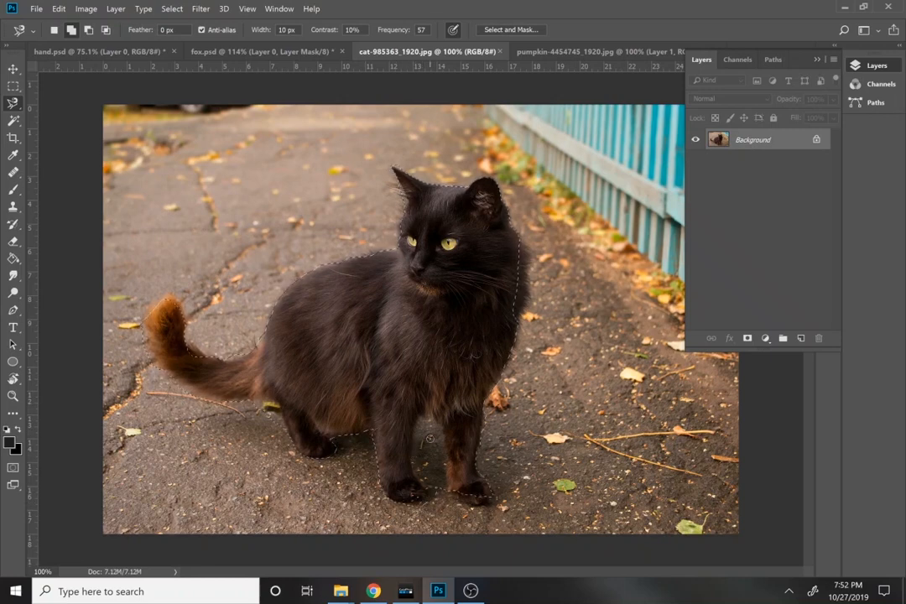
- Outline the gap between the cat's front legs with the Pen tool and subtract it from the selection with a 1-pixel feather
{"action": "key", "text": "p"}
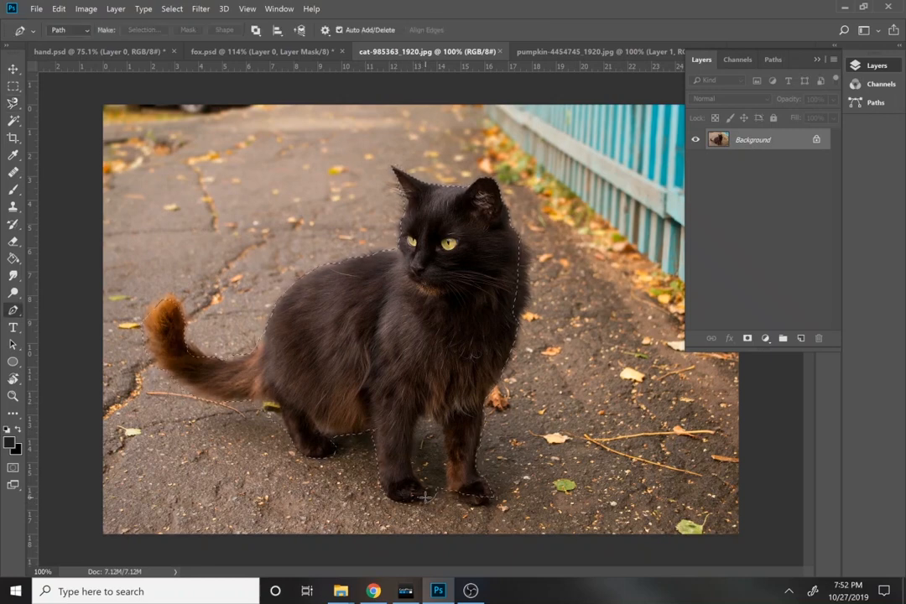
{"action": "left_click_drag", "start_coordinate": [438, 505], "coordinate": [461, 594]}
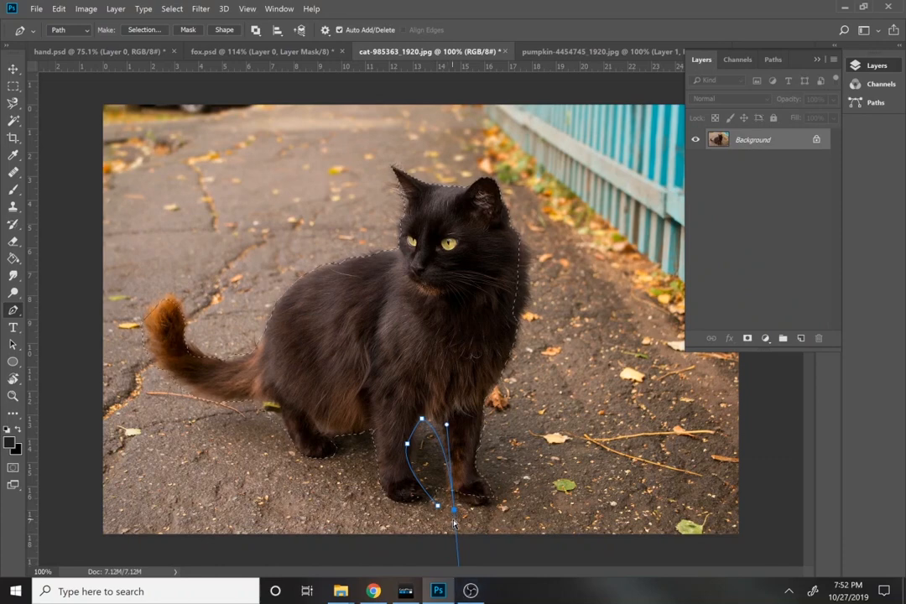
{"action": "left_click_drag", "start_coordinate": [456, 513], "coordinate": [452, 506]}
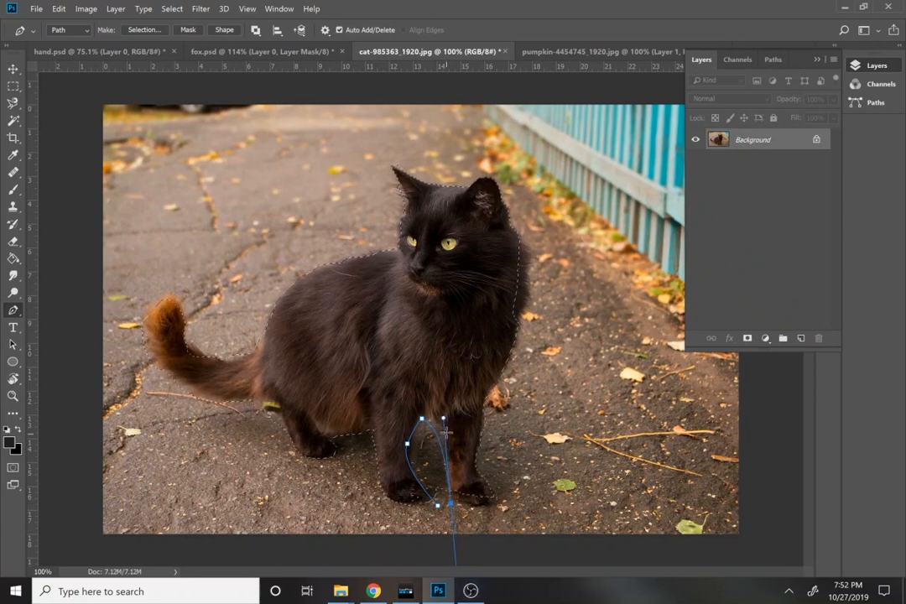
{"action": "mouse_move", "coordinate": [445, 414]}
{"action": "left_mouse_down"}
{"action": "mouse_move", "coordinate": [447, 394]}
{"action": "mouse_move", "coordinate": [447, 404]}
{"action": "left_mouse_up"}
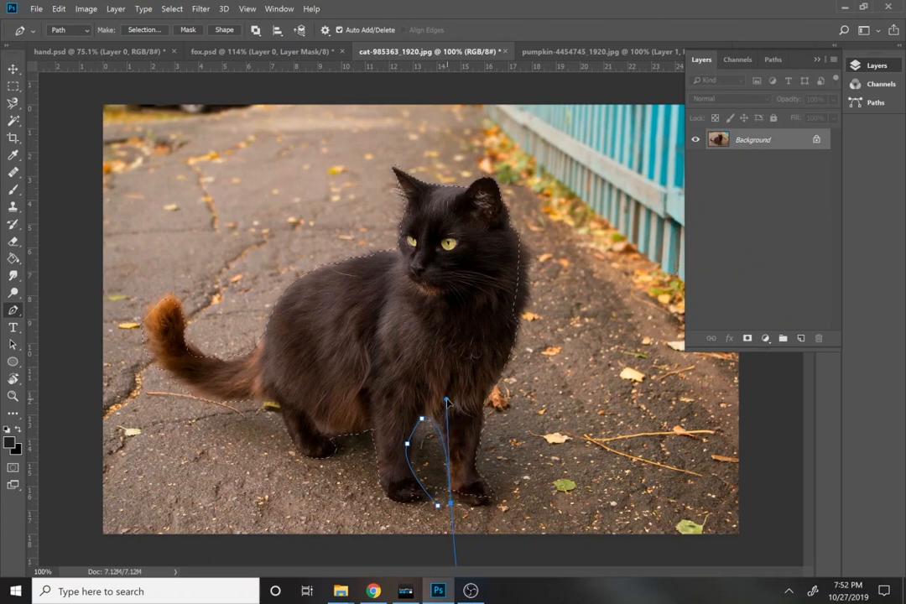
{"action": "right_click", "coordinate": [439, 224]}
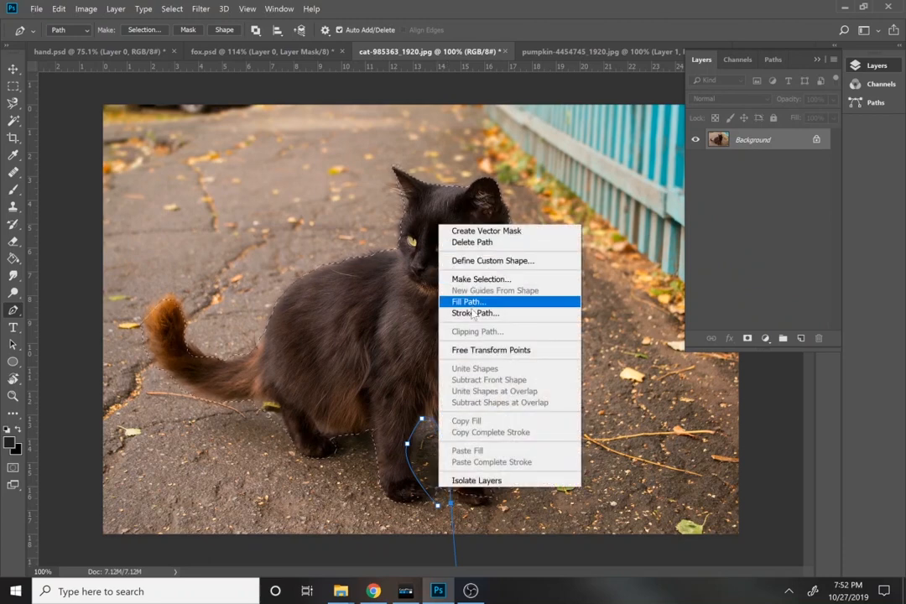
{"action": "left_click", "coordinate": [470, 279]}
{"action": "left_click", "coordinate": [388, 254]}
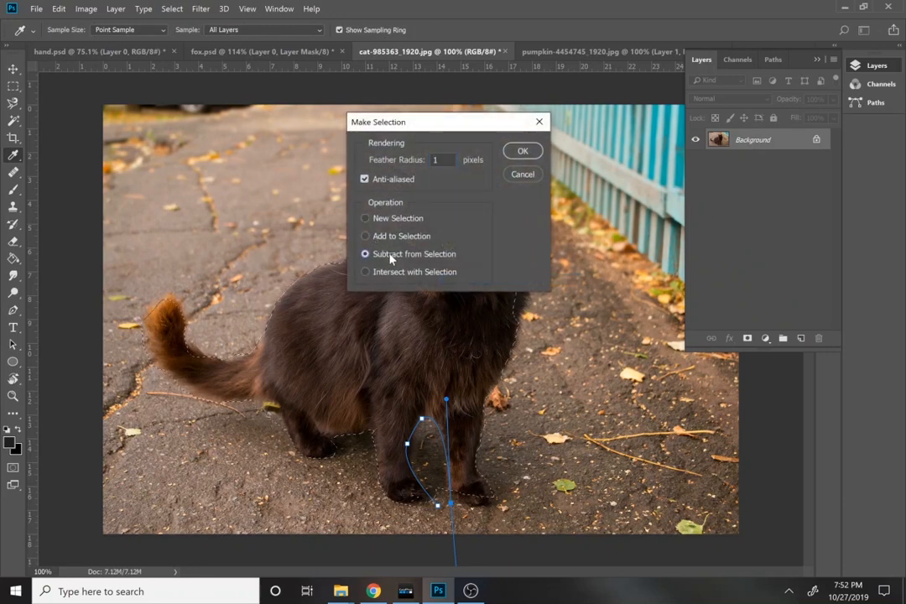
{"action": "left_click", "coordinate": [520, 152]}
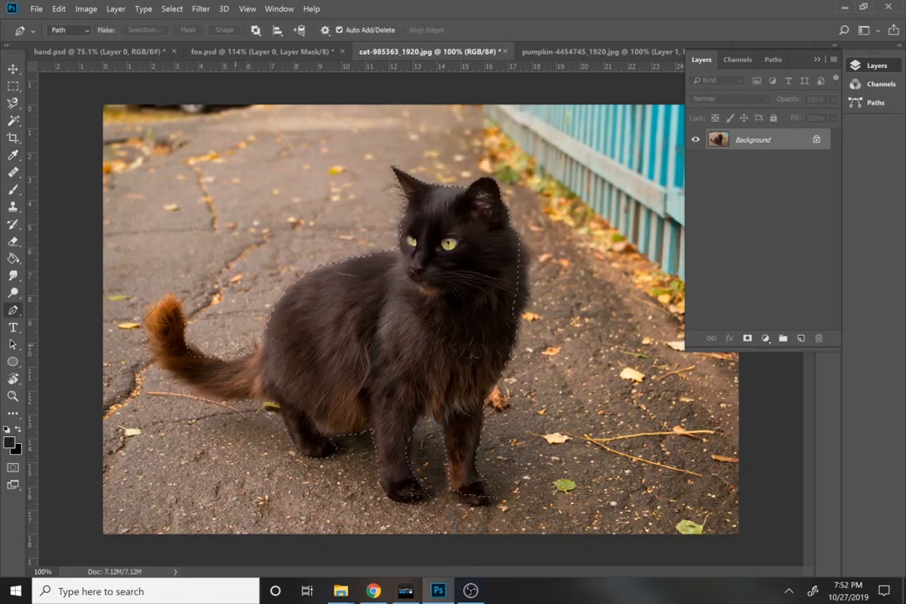
- Draw a short two-point Pen path along the tail's inner curve and add it to the selection with a 1-pixel feather
{"action": "left_click", "coordinate": [181, 335]}
{"action": "left_click_drag", "start_coordinate": [207, 356], "coordinate": [212, 370]}
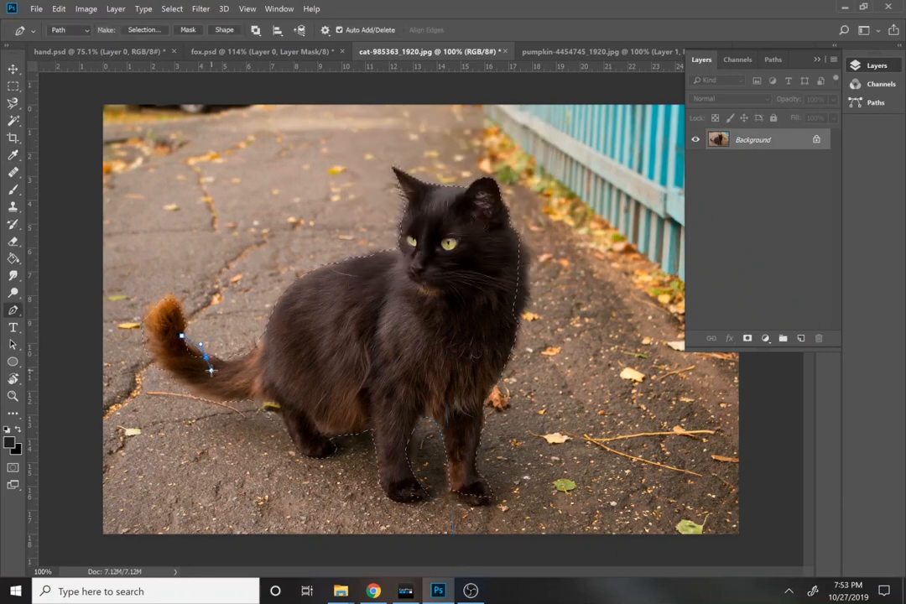
{"action": "right_click", "coordinate": [211, 370]}
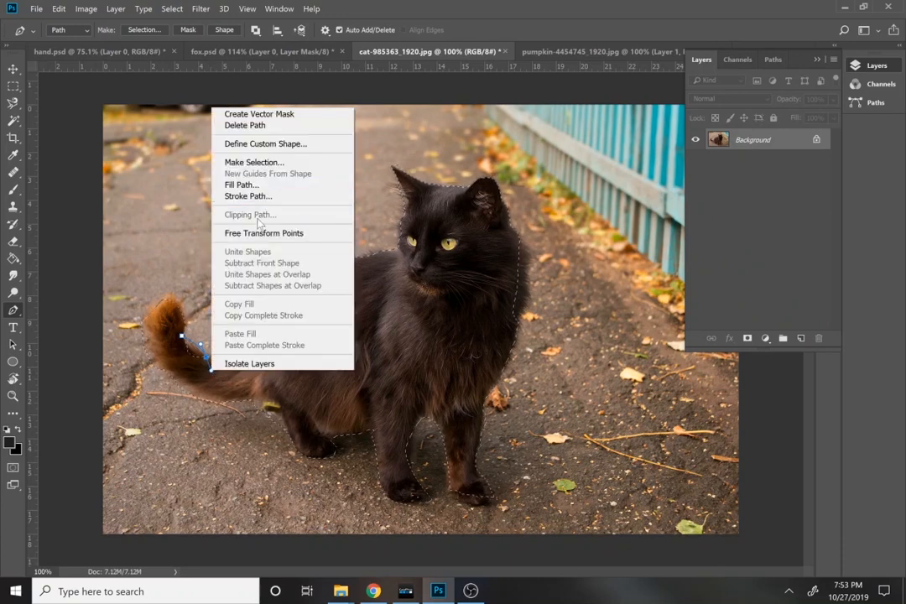
{"action": "left_click", "coordinate": [252, 162]}
{"action": "left_click", "coordinate": [399, 256]}
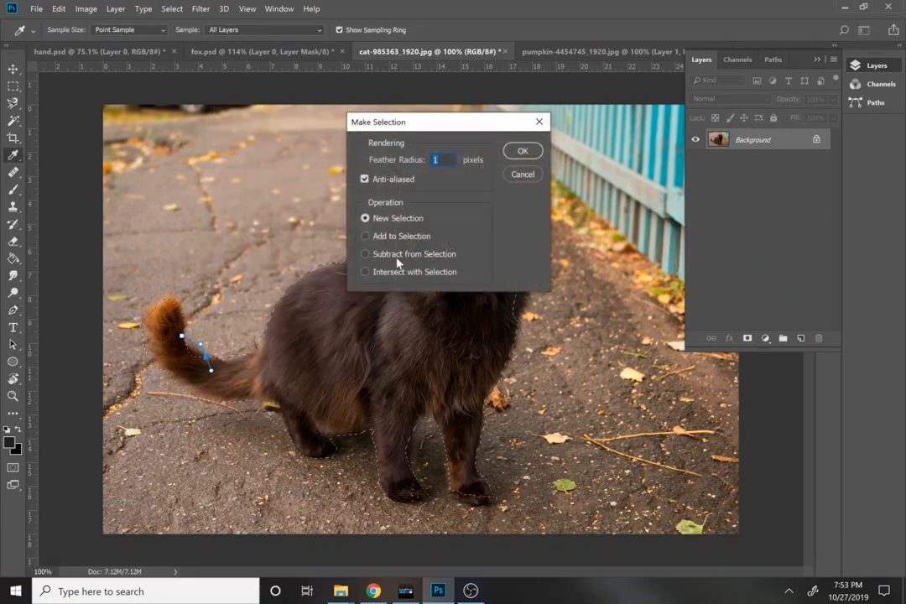
{"action": "left_click", "coordinate": [396, 236]}
{"action": "left_click", "coordinate": [522, 152]}
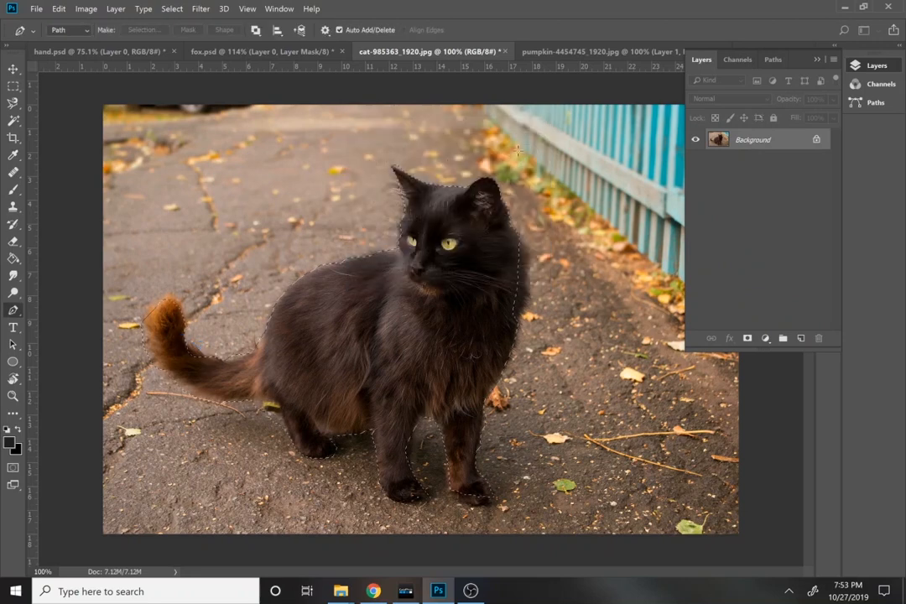
- Draw a three-point Pen path covering the tail's inner bend and add that area to the selection with a 1-pixel feather
{"action": "left_click", "coordinate": [181, 336]}
{"action": "left_click_drag", "start_coordinate": [207, 357], "coordinate": [210, 370]}
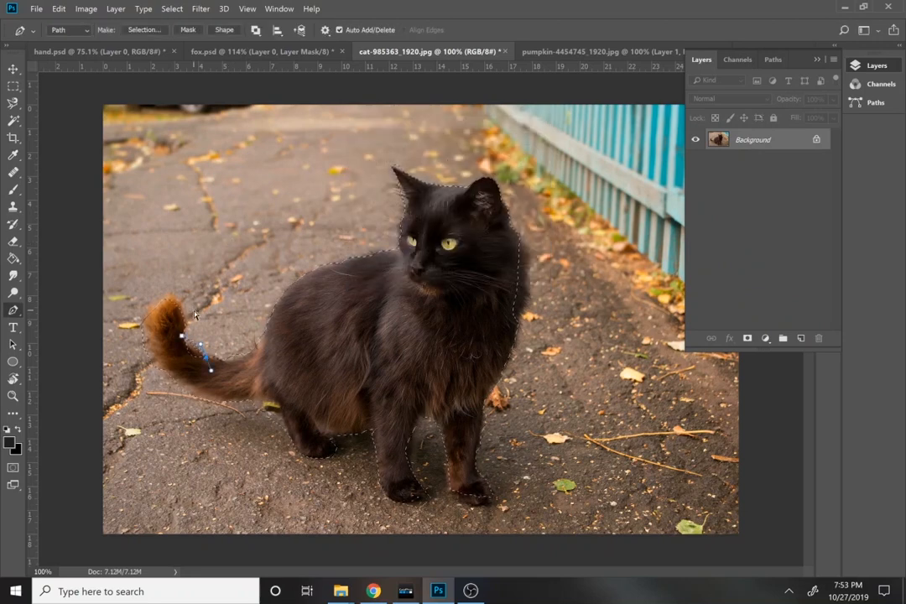
{"action": "left_click", "coordinate": [181, 368]}
{"action": "right_click", "coordinate": [181, 367]}
{"action": "left_click", "coordinate": [220, 158]}
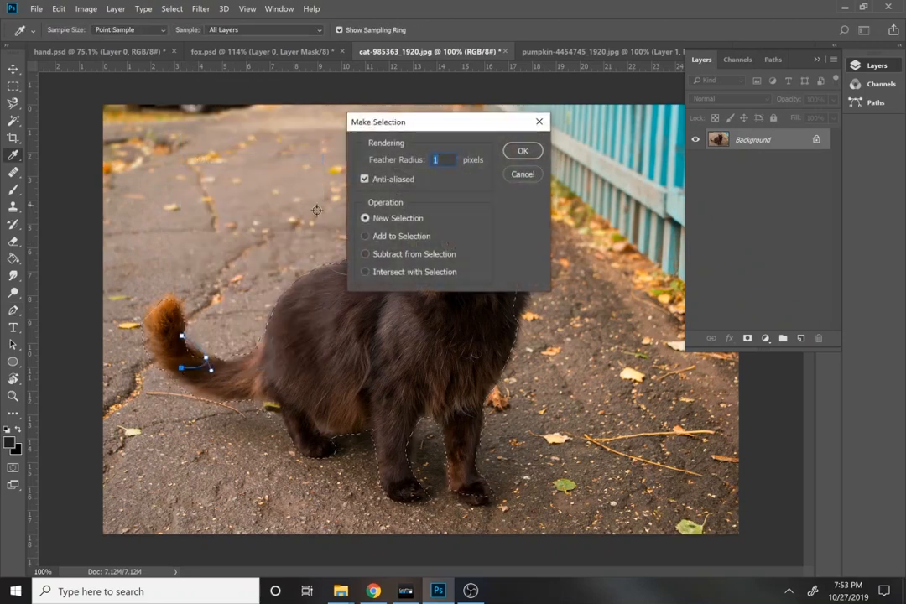
{"action": "left_click", "coordinate": [375, 237]}
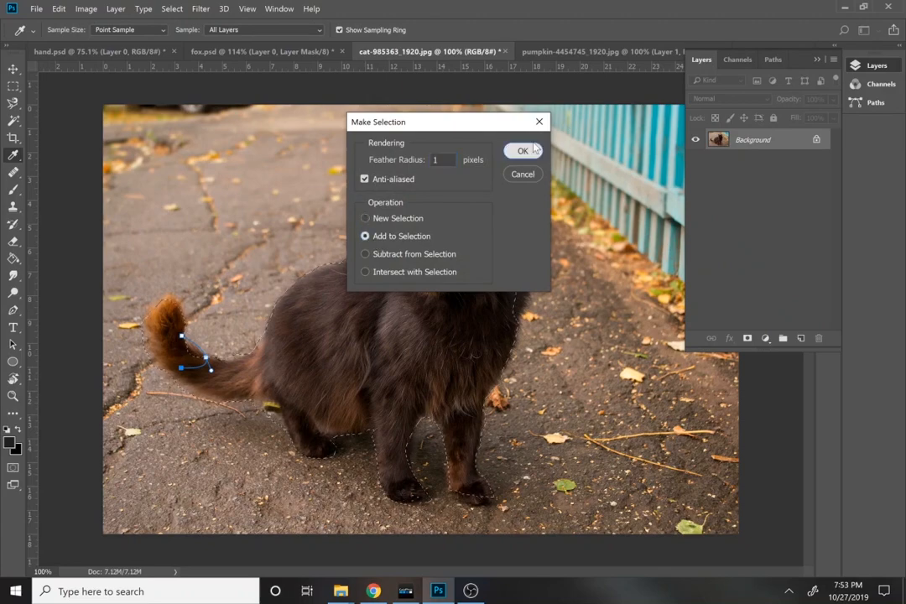
{"action": "left_click", "coordinate": [522, 151]}
- Mask the photo with the cat selection and place a light grey (bcbcbc) solid colour fill layer beneath it
{"action": "left_click", "coordinate": [748, 340]}
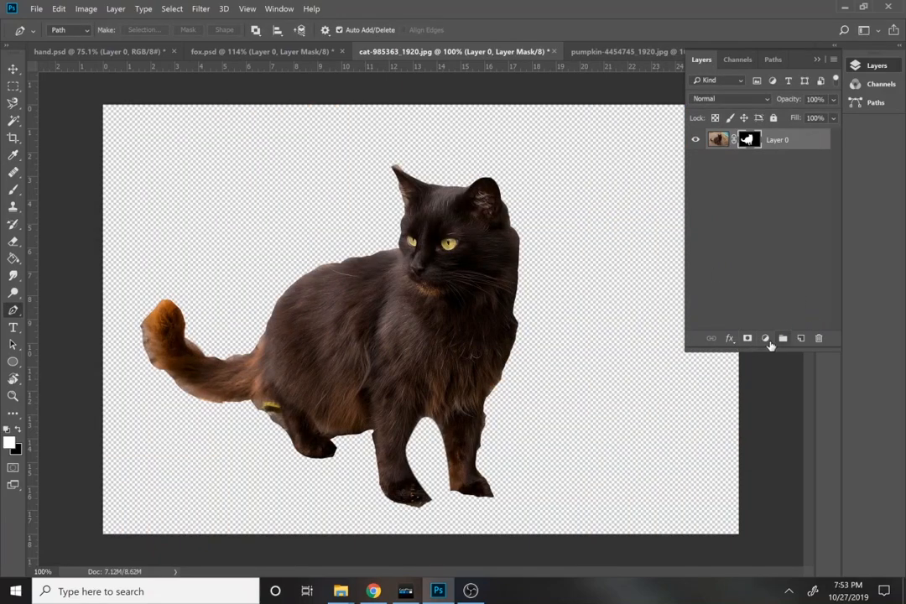
{"action": "left_click", "coordinate": [765, 339]}
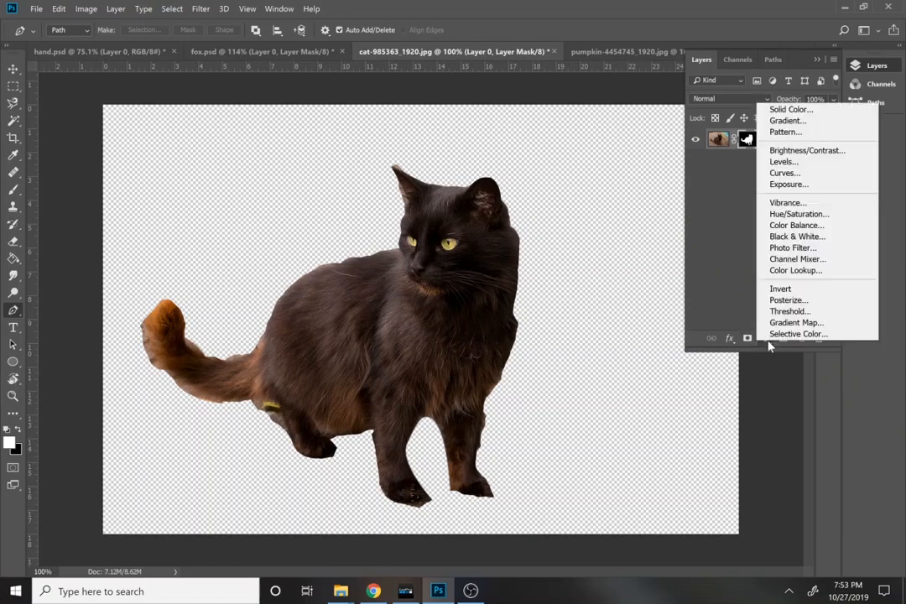
{"action": "left_click", "coordinate": [789, 109]}
{"action": "left_click", "coordinate": [543, 176]}
{"action": "left_click_drag", "start_coordinate": [542, 176], "coordinate": [483, 171]}
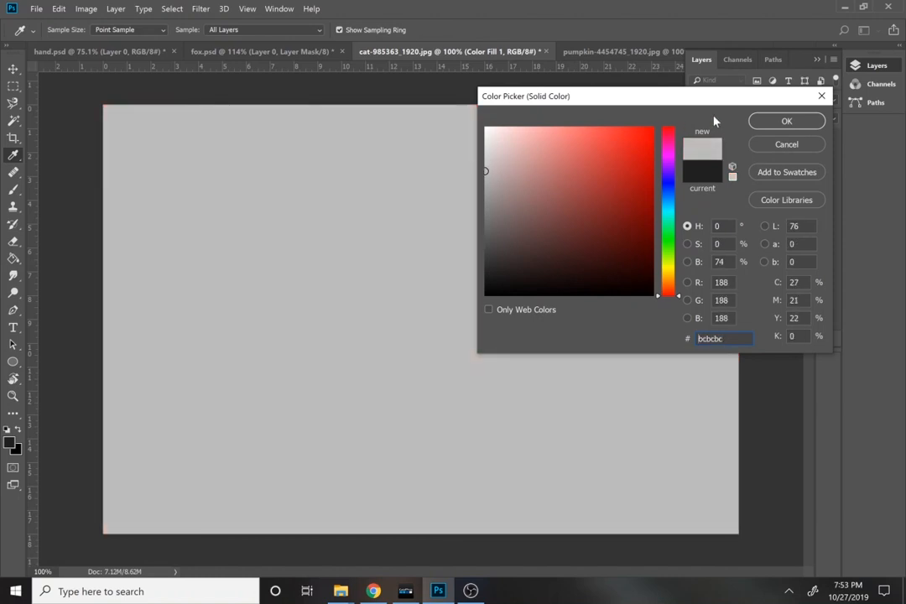
{"action": "left_click", "coordinate": [755, 126]}
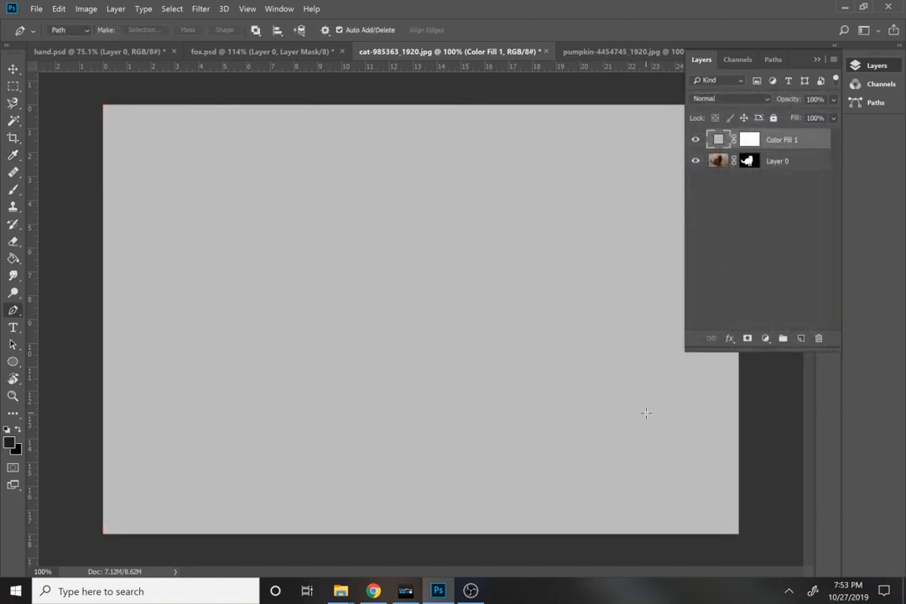
{"action": "left_click_drag", "start_coordinate": [716, 136], "coordinate": [716, 180]}
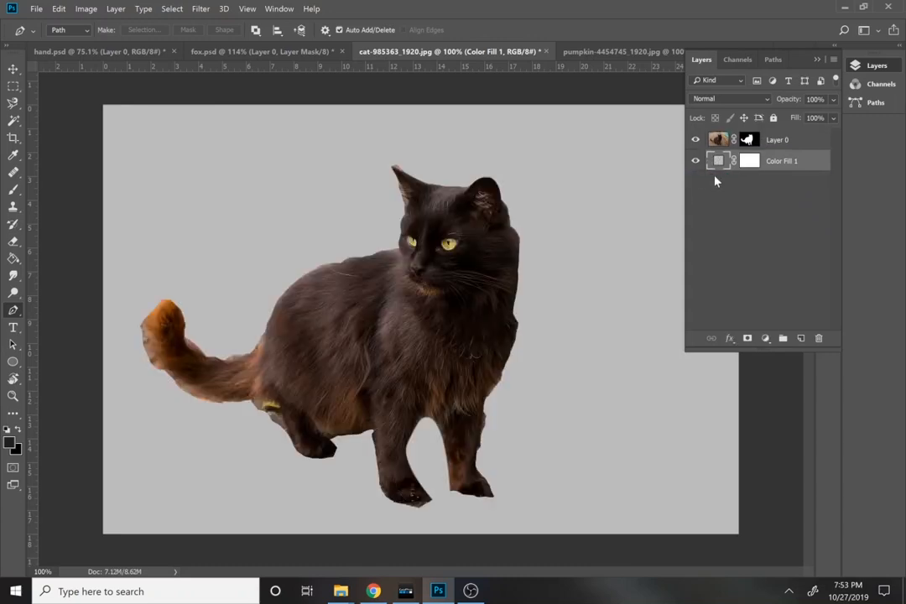
- Target the Layer 0 mask near the cat's tail and set up a black 45 px brush with 46% hardness
{"action": "key", "text": "z"}
{"action": "left_click", "coordinate": [172, 374]}
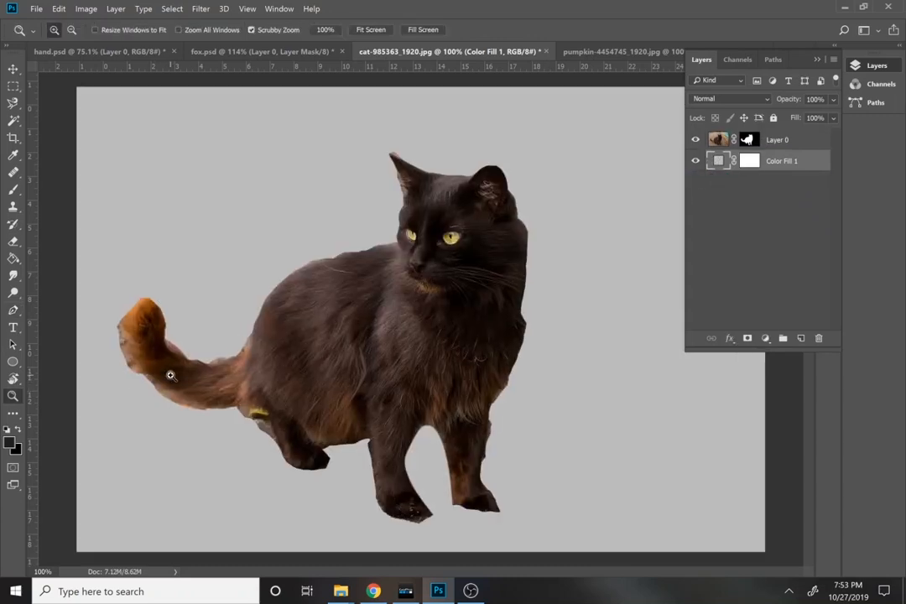
{"action": "left_click", "coordinate": [748, 141]}
{"action": "key", "text": "b"}
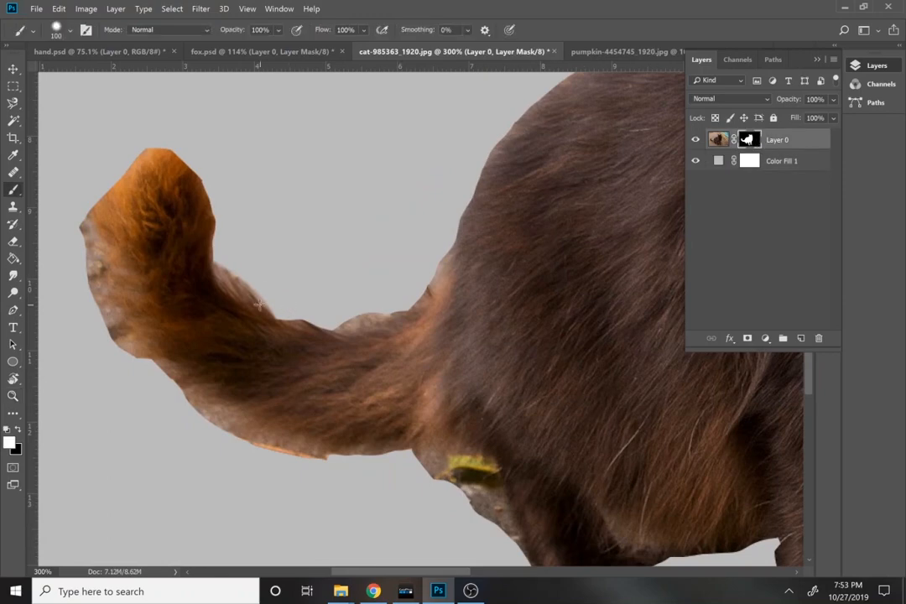
{"action": "left_click", "coordinate": [248, 263]}
{"action": "left_click_drag", "start_coordinate": [116, 232], "coordinate": [97, 228]}
{"action": "key", "text": "x"}
{"action": "left_click", "coordinate": [85, 30]}
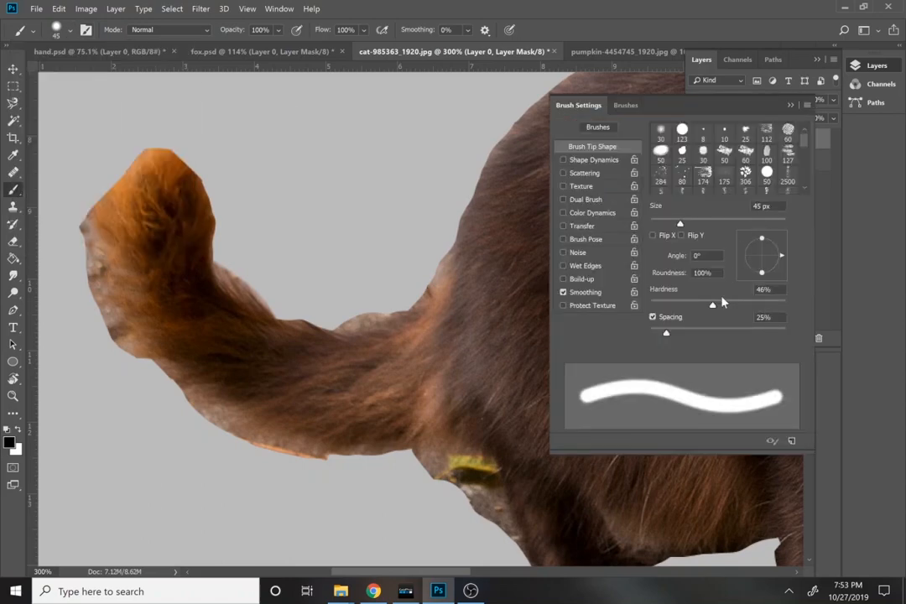
{"action": "left_click", "coordinate": [790, 105]}
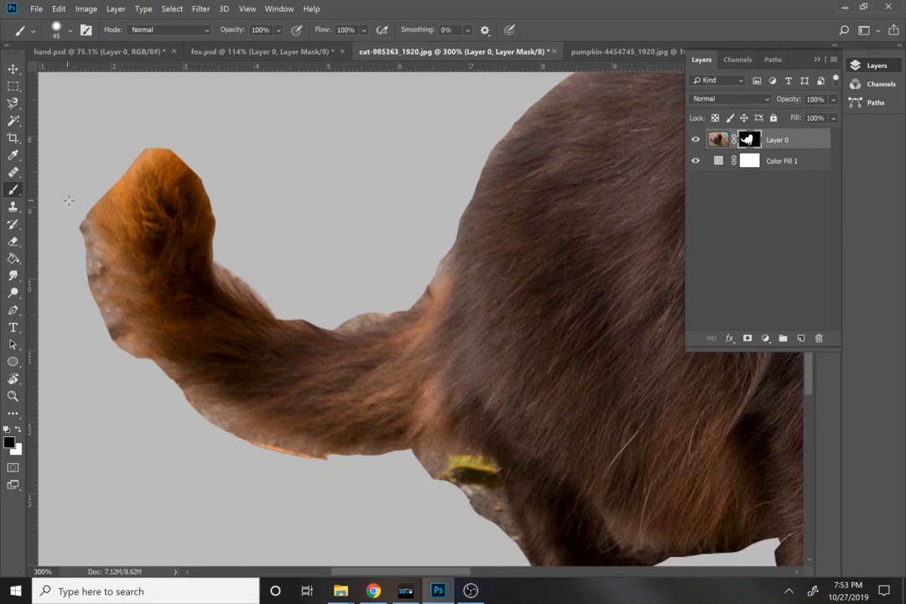
- Paint black on the mask along the tail's outer and lower edges, undoing the last stroke on its inner edge
{"action": "mouse_move", "coordinate": [69, 199]}
{"action": "left_mouse_down"}
{"action": "mouse_move", "coordinate": [98, 340]}
{"action": "mouse_move", "coordinate": [138, 391]}
{"action": "left_mouse_up"}
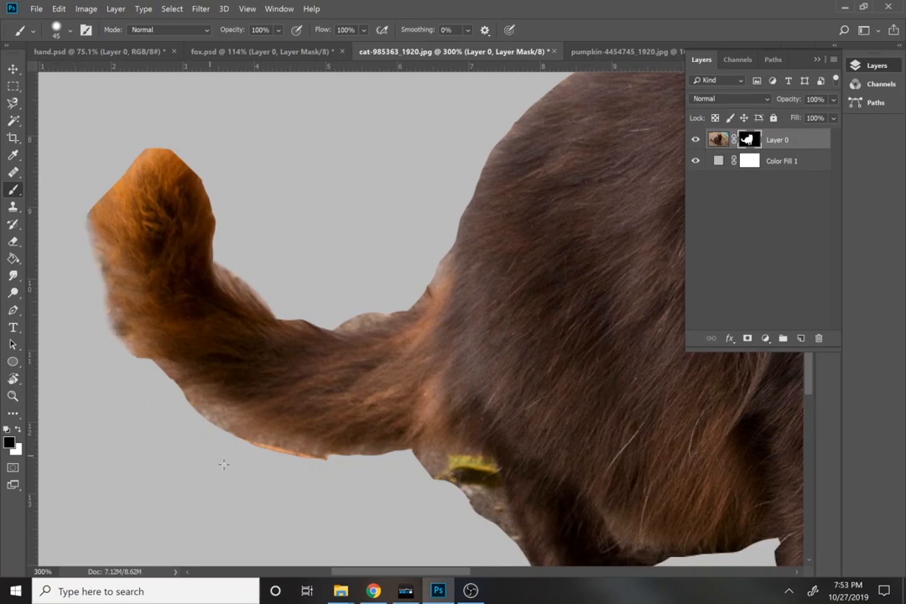
{"action": "mouse_move", "coordinate": [336, 489]}
{"action": "left_mouse_down"}
{"action": "mouse_move", "coordinate": [222, 449]}
{"action": "mouse_move", "coordinate": [390, 478]}
{"action": "left_mouse_up"}
{"action": "mouse_move", "coordinate": [383, 282]}
{"action": "left_mouse_down"}
{"action": "mouse_move", "coordinate": [365, 303]}
{"action": "mouse_move", "coordinate": [274, 285]}
{"action": "mouse_move", "coordinate": [226, 250]}
{"action": "mouse_move", "coordinate": [269, 291]}
{"action": "left_mouse_up"}
{"action": "key", "text": "ctrl+z"}
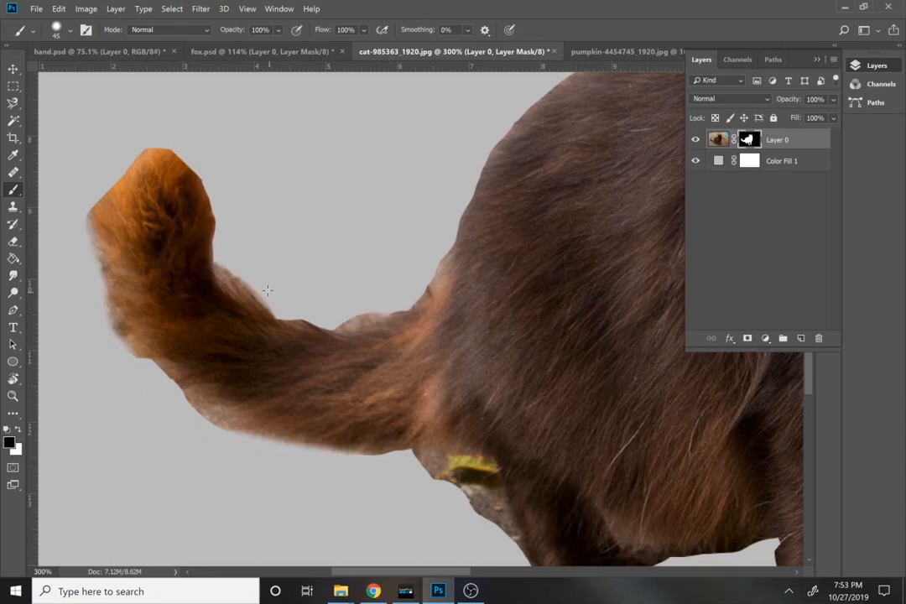
- Paint away the background remnants along the tail's inner curve, under its base and down the back of the hind leg
{"action": "mouse_move", "coordinate": [226, 202]}
{"action": "left_mouse_down"}
{"action": "mouse_move", "coordinate": [219, 237]}
{"action": "mouse_move", "coordinate": [233, 268]}
{"action": "mouse_move", "coordinate": [264, 294]}
{"action": "mouse_move", "coordinate": [321, 311]}
{"action": "mouse_move", "coordinate": [350, 307]}
{"action": "mouse_move", "coordinate": [406, 269]}
{"action": "mouse_move", "coordinate": [385, 298]}
{"action": "mouse_move", "coordinate": [356, 307]}
{"action": "mouse_move", "coordinate": [394, 291]}
{"action": "mouse_move", "coordinate": [432, 234]}
{"action": "left_mouse_up"}
{"action": "mouse_move", "coordinate": [442, 185]}
{"action": "left_mouse_down"}
{"action": "mouse_move", "coordinate": [309, 59]}
{"action": "mouse_move", "coordinate": [287, 24]}
{"action": "left_mouse_up"}
{"action": "mouse_move", "coordinate": [294, 322]}
{"action": "left_mouse_down"}
{"action": "mouse_move", "coordinate": [337, 410]}
{"action": "mouse_move", "coordinate": [297, 317]}
{"action": "mouse_move", "coordinate": [272, 308]}
{"action": "mouse_move", "coordinate": [324, 329]}
{"action": "mouse_move", "coordinate": [360, 433]}
{"action": "left_mouse_up"}
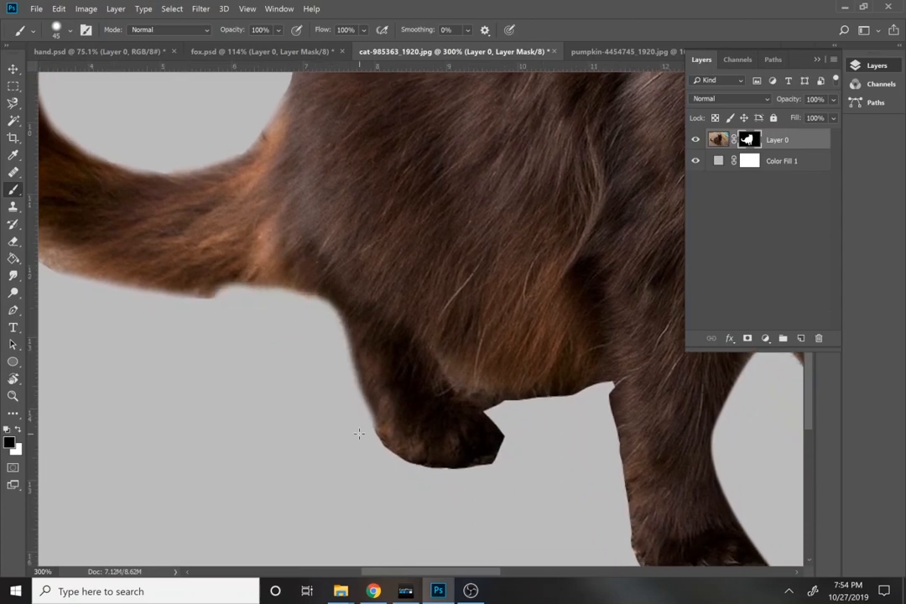
- Paint black on the mask around the hind paw, undoing the last stroke between the paw and the belly
{"action": "left_click_drag", "start_coordinate": [479, 453], "coordinate": [417, 419]}
{"action": "mouse_move", "coordinate": [449, 378]}
{"action": "left_mouse_down"}
{"action": "mouse_move", "coordinate": [441, 424]}
{"action": "mouse_move", "coordinate": [409, 445]}
{"action": "mouse_move", "coordinate": [356, 449]}
{"action": "left_mouse_up"}
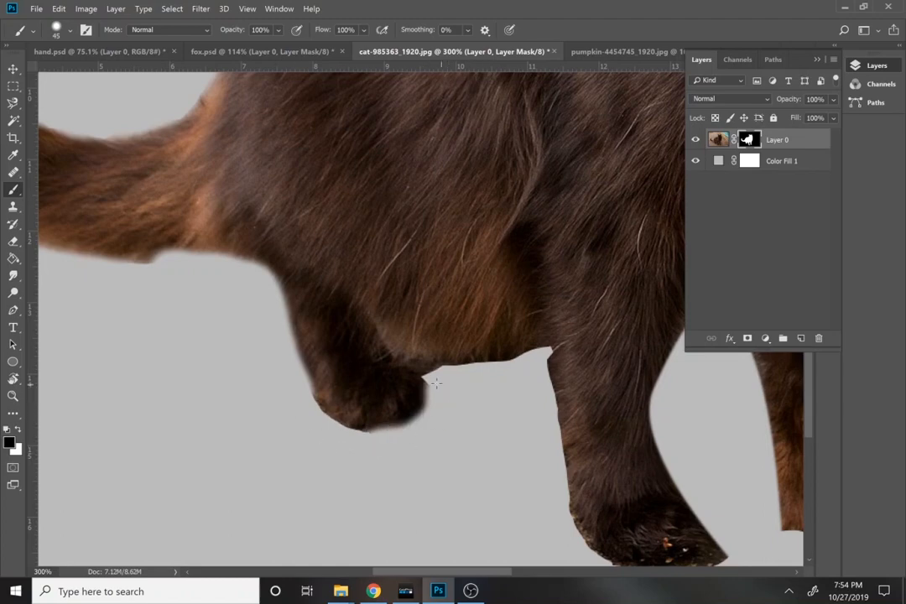
{"action": "mouse_move", "coordinate": [426, 380]}
{"action": "left_mouse_down"}
{"action": "mouse_move", "coordinate": [449, 370]}
{"action": "mouse_move", "coordinate": [483, 381]}
{"action": "left_mouse_up"}
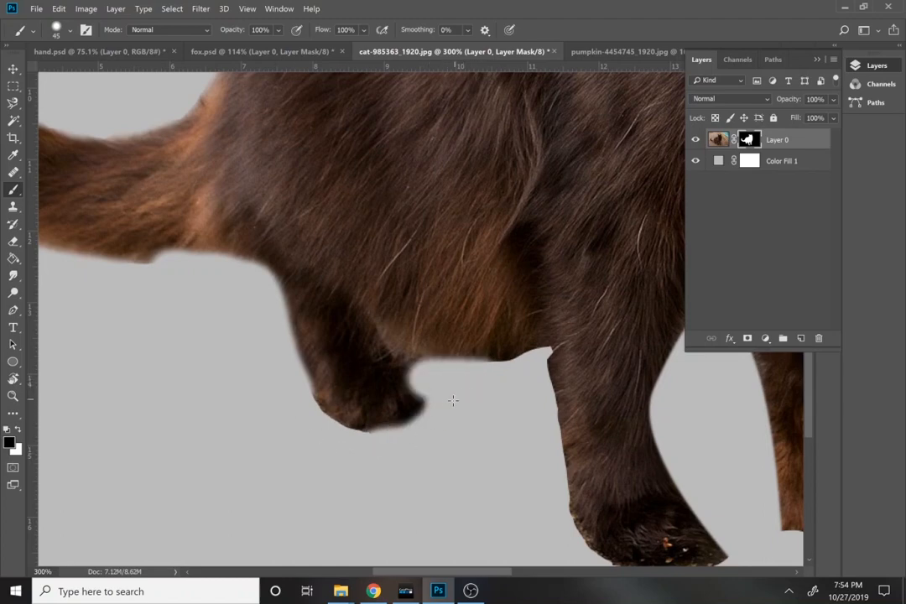
{"action": "key", "text": "ctrl+z"}
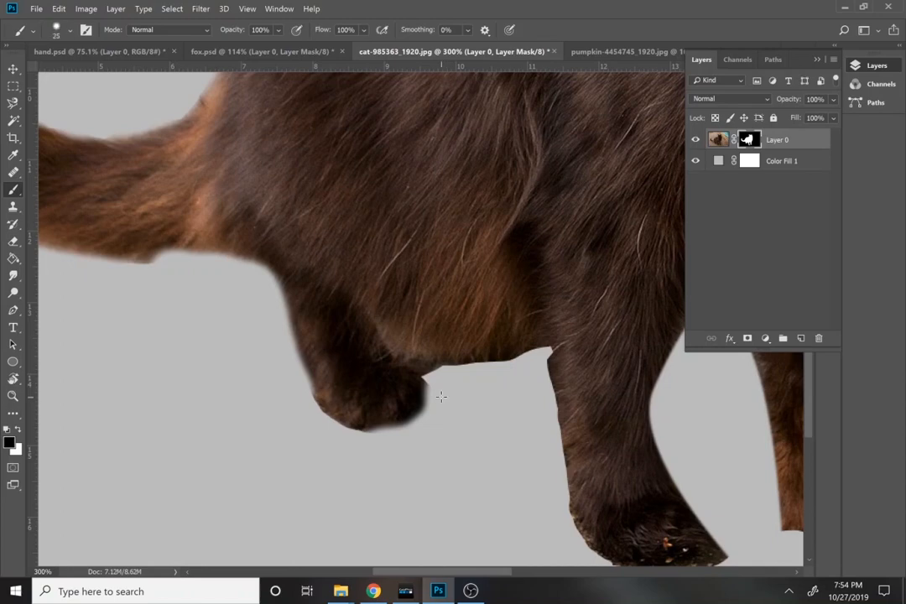
- With a 25 px black brush, trim the mask along the belly's underside and around the front leg beside it, down to the paw
{"action": "mouse_move", "coordinate": [441, 397]}
{"action": "left_mouse_down"}
{"action": "mouse_move", "coordinate": [425, 377]}
{"action": "mouse_move", "coordinate": [464, 376]}
{"action": "mouse_move", "coordinate": [535, 353]}
{"action": "mouse_move", "coordinate": [546, 354]}
{"action": "mouse_move", "coordinate": [553, 385]}
{"action": "left_mouse_up"}
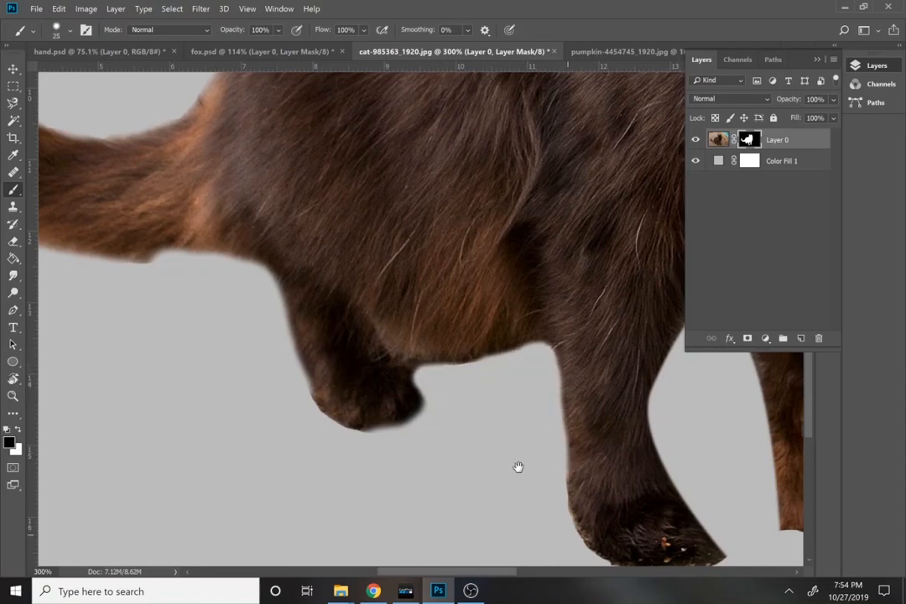
{"action": "mouse_move", "coordinate": [518, 468]}
{"action": "left_mouse_down"}
{"action": "mouse_move", "coordinate": [482, 406]}
{"action": "mouse_move", "coordinate": [527, 444]}
{"action": "mouse_move", "coordinate": [567, 446]}
{"action": "mouse_move", "coordinate": [615, 424]}
{"action": "mouse_move", "coordinate": [622, 385]}
{"action": "mouse_move", "coordinate": [552, 463]}
{"action": "mouse_move", "coordinate": [595, 397]}
{"action": "mouse_move", "coordinate": [596, 350]}
{"action": "mouse_move", "coordinate": [617, 418]}
{"action": "mouse_move", "coordinate": [606, 477]}
{"action": "mouse_move", "coordinate": [626, 430]}
{"action": "left_mouse_up"}
{"action": "scroll", "coordinate": [626, 432], "scroll_direction": "right", "scroll_amount": 5}
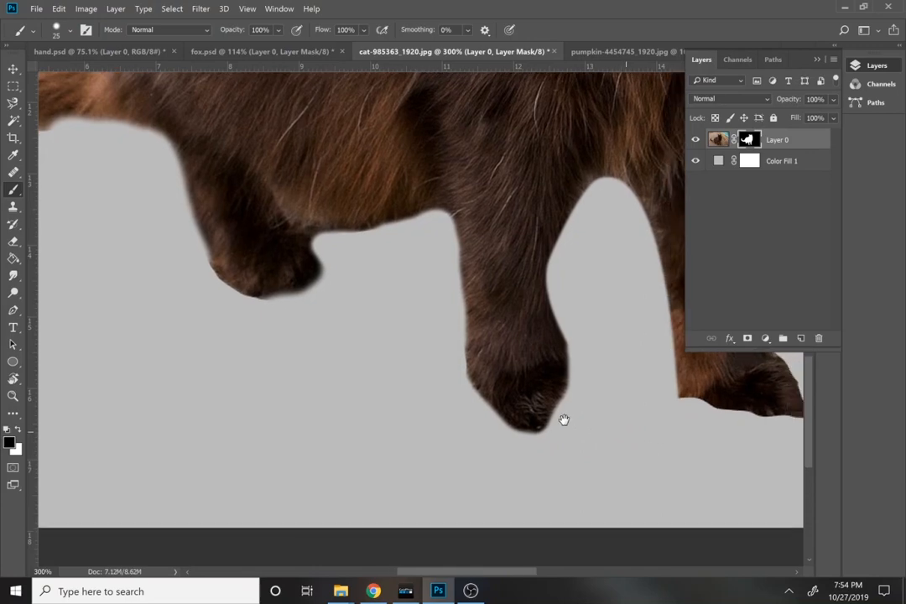
{"action": "mouse_move", "coordinate": [333, 428]}
{"action": "left_mouse_down"}
{"action": "mouse_move", "coordinate": [412, 415]}
{"action": "mouse_move", "coordinate": [447, 390]}
{"action": "left_mouse_up"}
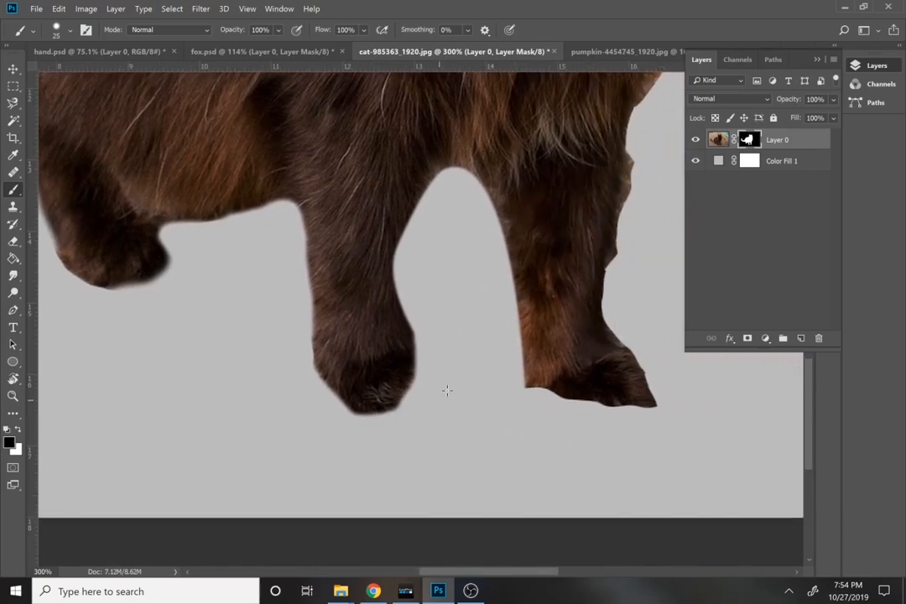
- Restore the cut-off bottom of the other front paw in white on the mask and trim its toes in black
{"action": "mouse_move", "coordinate": [522, 370]}
{"action": "left_mouse_down"}
{"action": "mouse_move", "coordinate": [529, 405]}
{"action": "mouse_move", "coordinate": [549, 412]}
{"action": "mouse_move", "coordinate": [567, 358]}
{"action": "mouse_move", "coordinate": [557, 332]}
{"action": "mouse_move", "coordinate": [547, 337]}
{"action": "mouse_move", "coordinate": [548, 359]}
{"action": "mouse_move", "coordinate": [620, 394]}
{"action": "mouse_move", "coordinate": [580, 376]}
{"action": "left_mouse_up"}
{"action": "key", "text": "x"}
{"action": "key", "text": "x"}
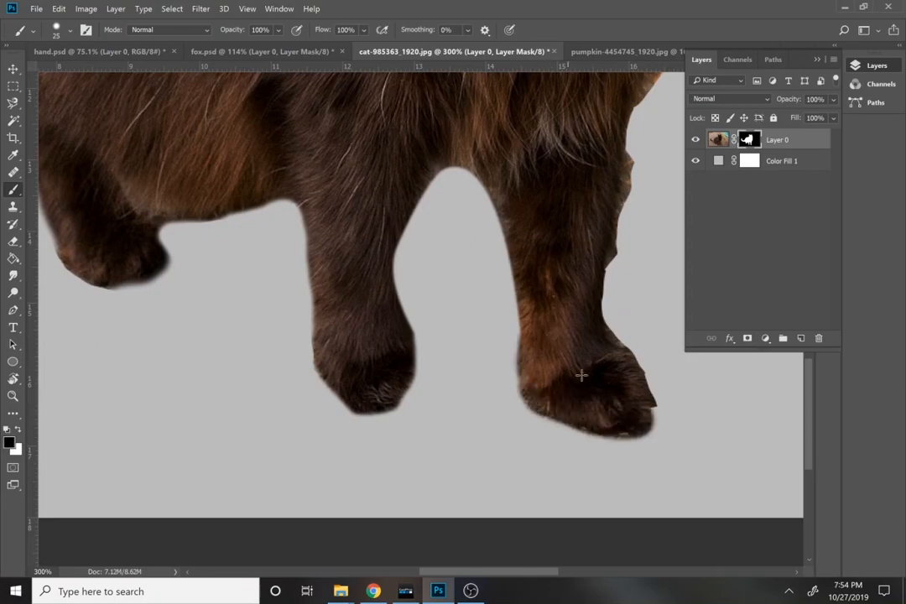
{"action": "left_click_drag", "start_coordinate": [617, 443], "coordinate": [660, 403]}
- Refine the rest of the cat's mask edge along the chest, head and back, alternating black and white brush strokes
{"action": "left_click_drag", "start_coordinate": [642, 143], "coordinate": [621, 251]}
{"action": "left_click_drag", "start_coordinate": [604, 275], "coordinate": [459, 411]}
{"action": "left_click_drag", "start_coordinate": [424, 453], "coordinate": [467, 243]}
{"action": "left_click_drag", "start_coordinate": [454, 225], "coordinate": [439, 414]}
{"action": "key", "text": "x"}
{"action": "mouse_move", "coordinate": [403, 503]}
{"action": "left_mouse_down"}
{"action": "mouse_move", "coordinate": [423, 281]}
{"action": "mouse_move", "coordinate": [386, 126]}
{"action": "left_mouse_up"}
{"action": "key", "text": "x"}
{"action": "left_click_drag", "start_coordinate": [449, 193], "coordinate": [403, 99]}
{"action": "left_click_drag", "start_coordinate": [251, 218], "coordinate": [553, 297]}
{"action": "key", "text": "x"}
{"action": "left_click_drag", "start_coordinate": [378, 250], "coordinate": [374, 299]}
{"action": "left_click_drag", "start_coordinate": [336, 289], "coordinate": [392, 195]}
{"action": "left_click_drag", "start_coordinate": [416, 231], "coordinate": [223, 266]}
{"action": "key", "text": "x"}
{"action": "mouse_move", "coordinate": [131, 275]}
{"action": "left_mouse_down"}
{"action": "mouse_move", "coordinate": [313, 148]}
{"action": "mouse_move", "coordinate": [201, 336]}
{"action": "left_mouse_up"}
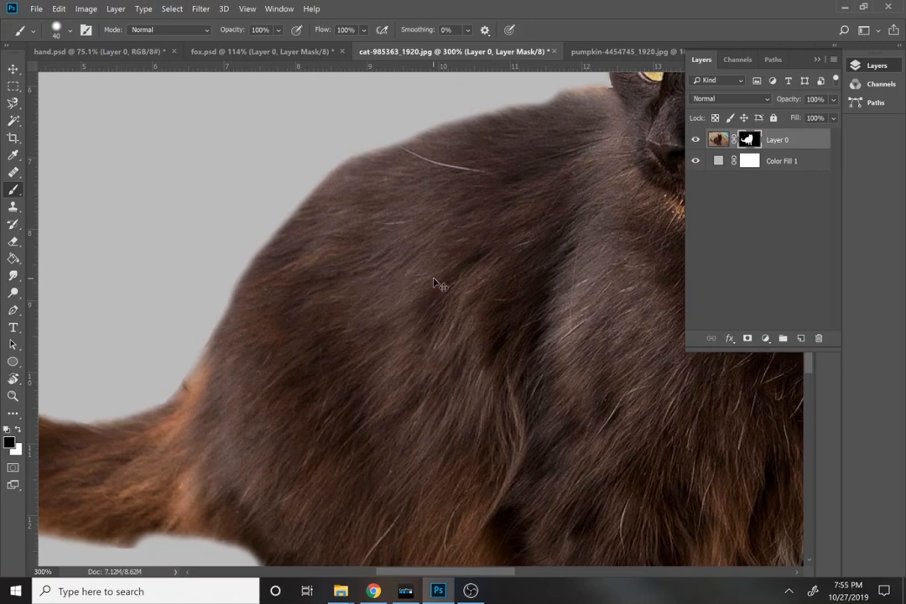
- Convert the masked cat layer to a smart object and hide the Color Fill 1 layer
{"action": "key", "text": "ctrl+0"}
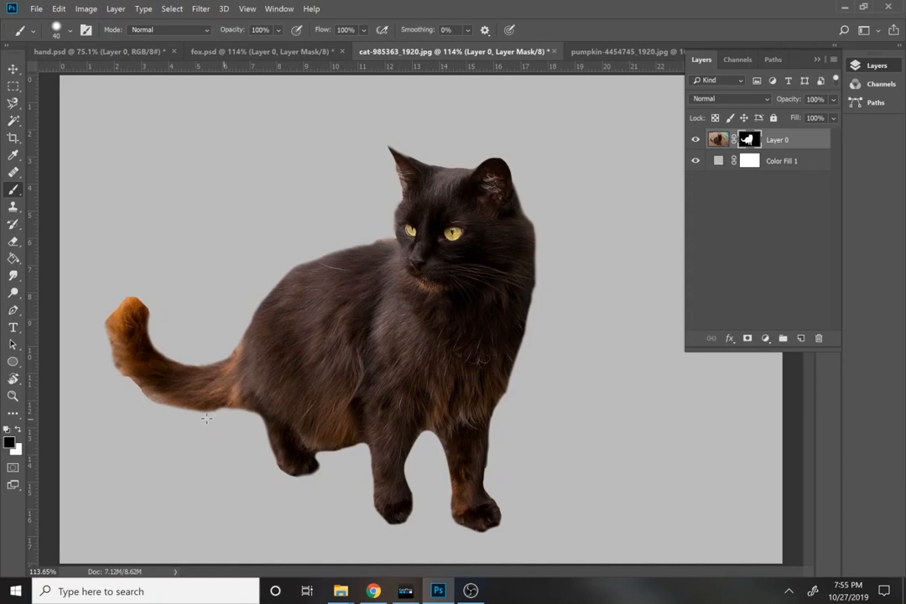
{"action": "right_click", "coordinate": [780, 143]}
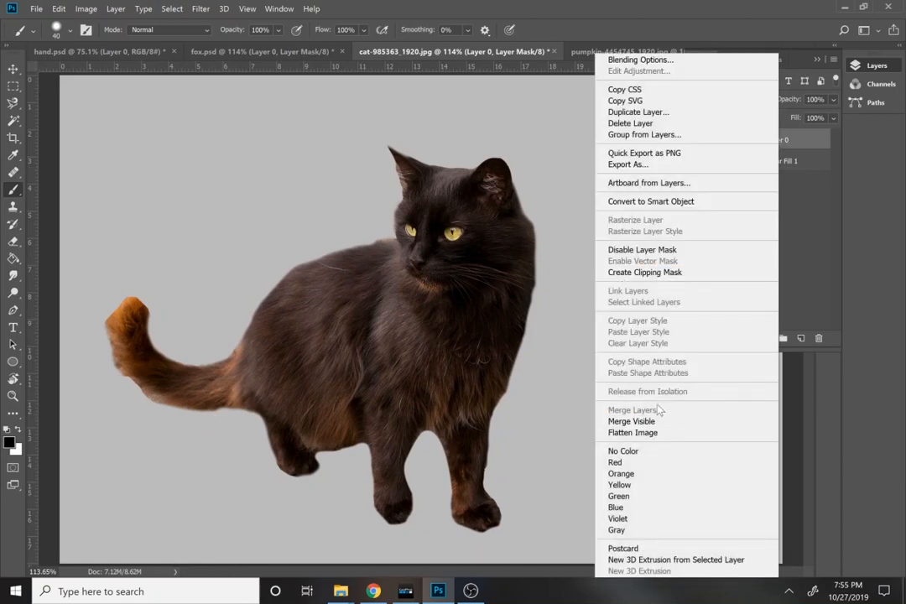
{"action": "left_click", "coordinate": [663, 201]}
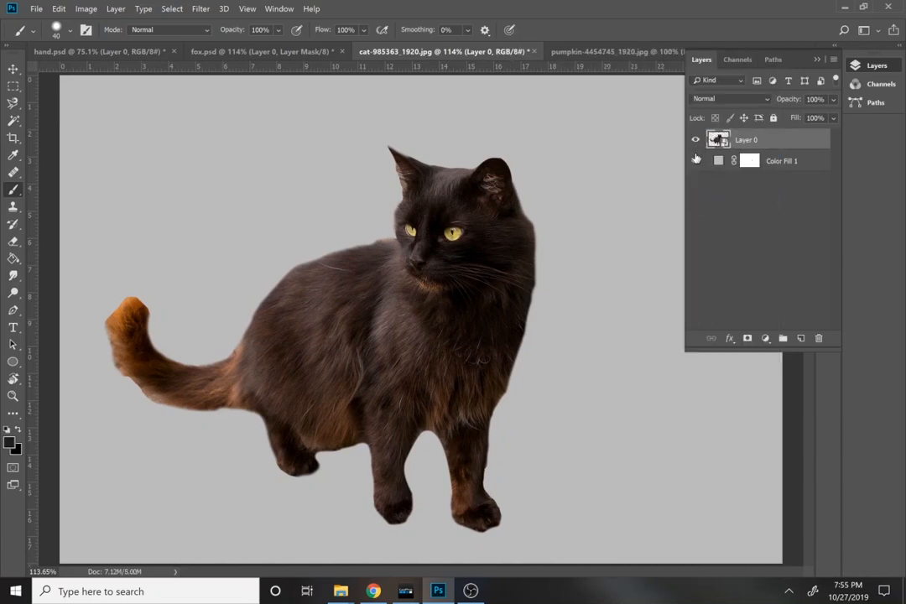
{"action": "left_click", "coordinate": [695, 162]}
{"action": "left_click", "coordinate": [751, 158]}
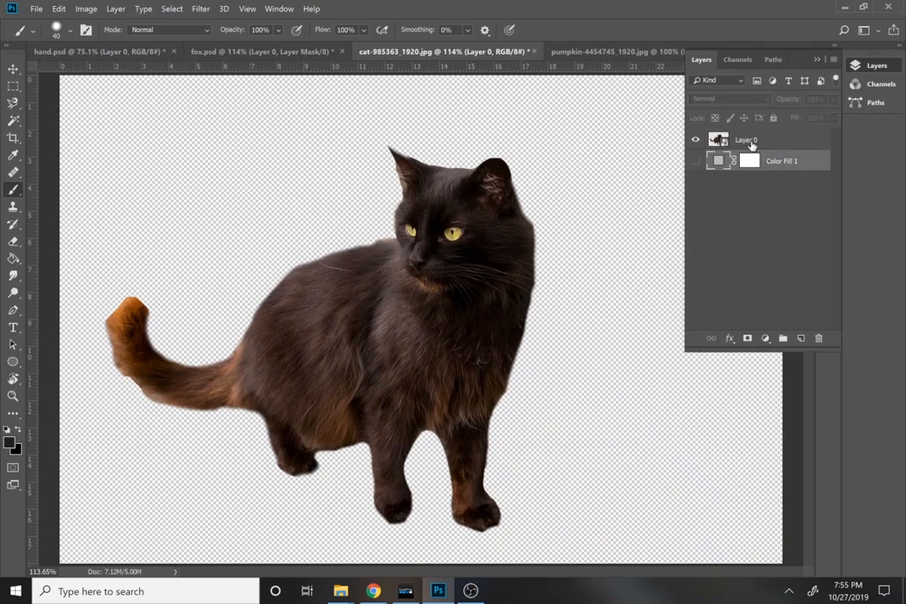
- Move the cat layer into the pumpkin document, scale it to about 18.5% and place it standing over the pumpkin
{"action": "left_click_drag", "start_coordinate": [753, 145], "coordinate": [568, 182]}
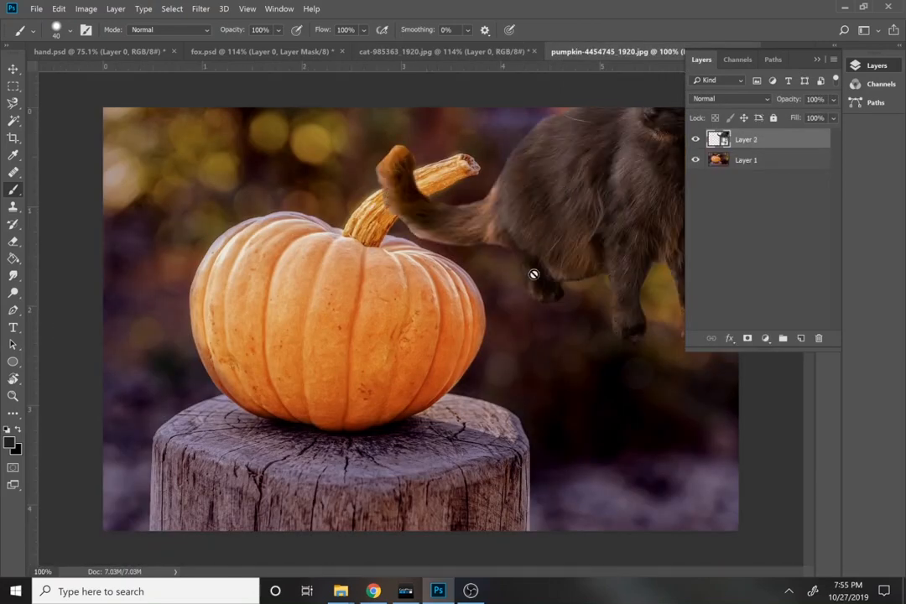
{"action": "key", "text": "v"}
{"action": "left_click_drag", "start_coordinate": [559, 225], "coordinate": [300, 287]}
{"action": "left_click_drag", "start_coordinate": [494, 409], "coordinate": [409, 329]}
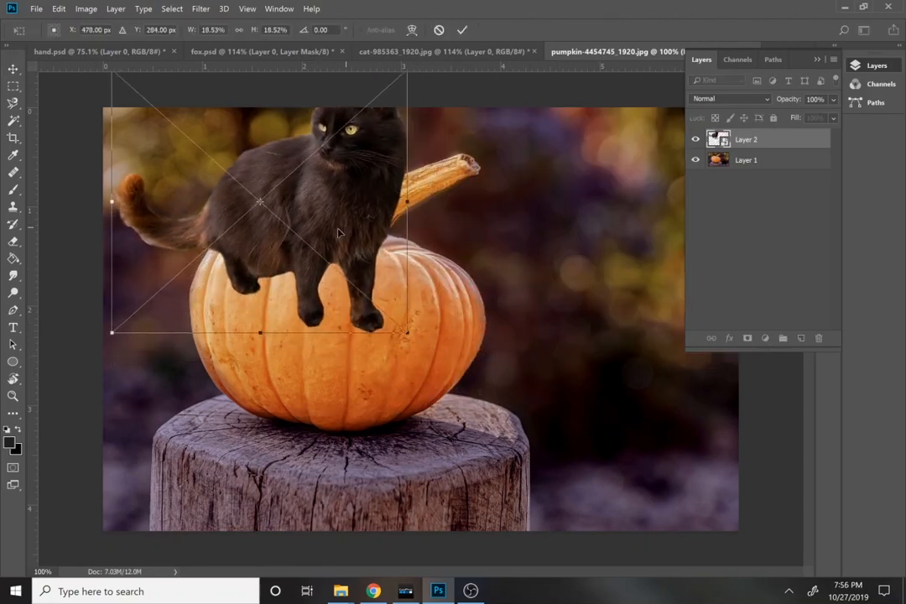
{"action": "left_click_drag", "start_coordinate": [347, 228], "coordinate": [345, 278]}
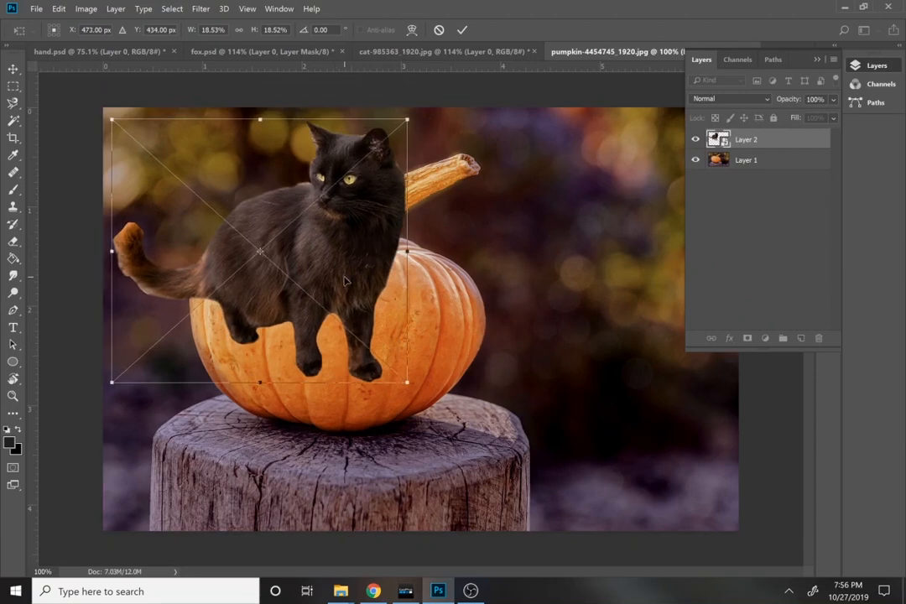
{"action": "key", "text": "Return"}
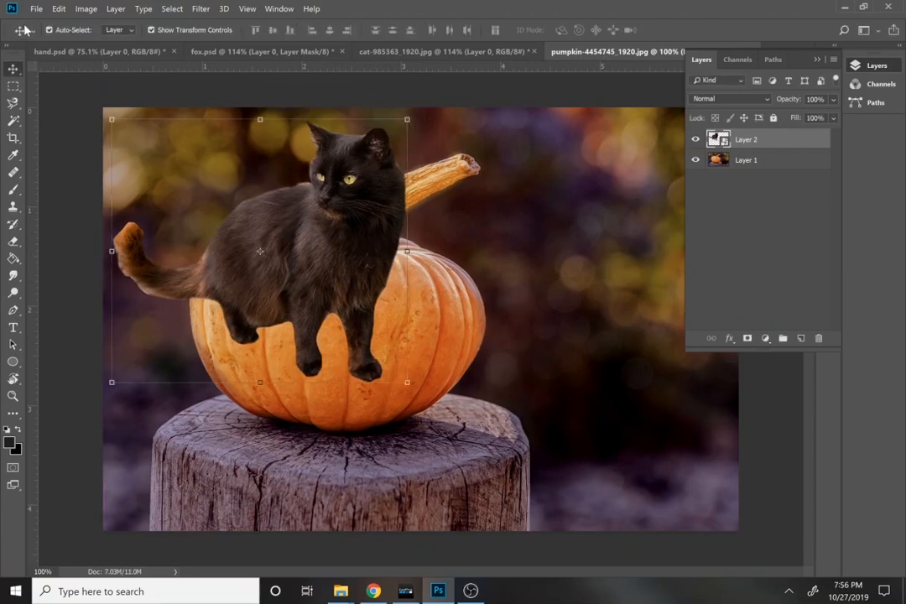
- Start Puppet Warp on the cat, pin the pointed ear, foremost paw and upper front leg, and pull it to fit the pumpkin
{"action": "left_click", "coordinate": [54, 8]}
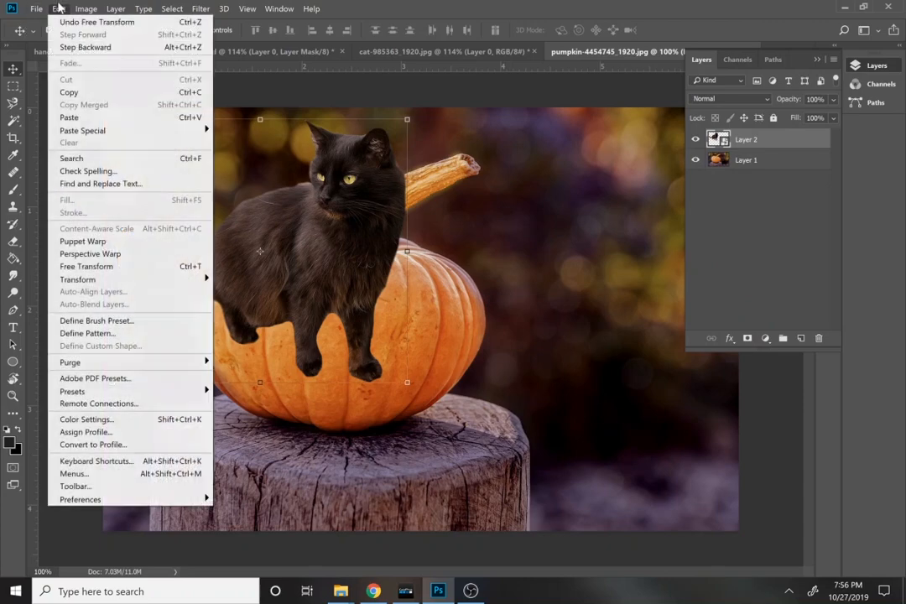
{"action": "left_click", "coordinate": [105, 244]}
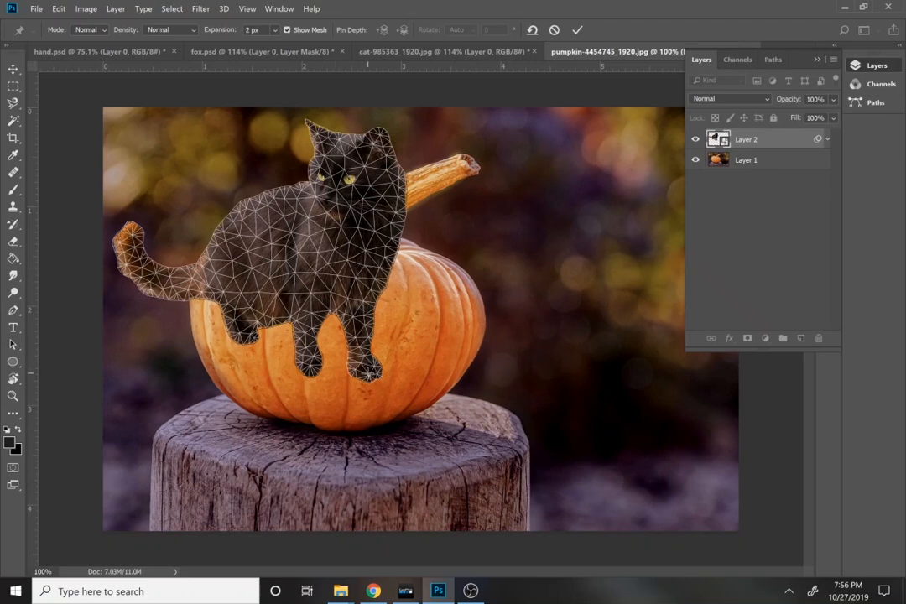
{"action": "left_click", "coordinate": [367, 371]}
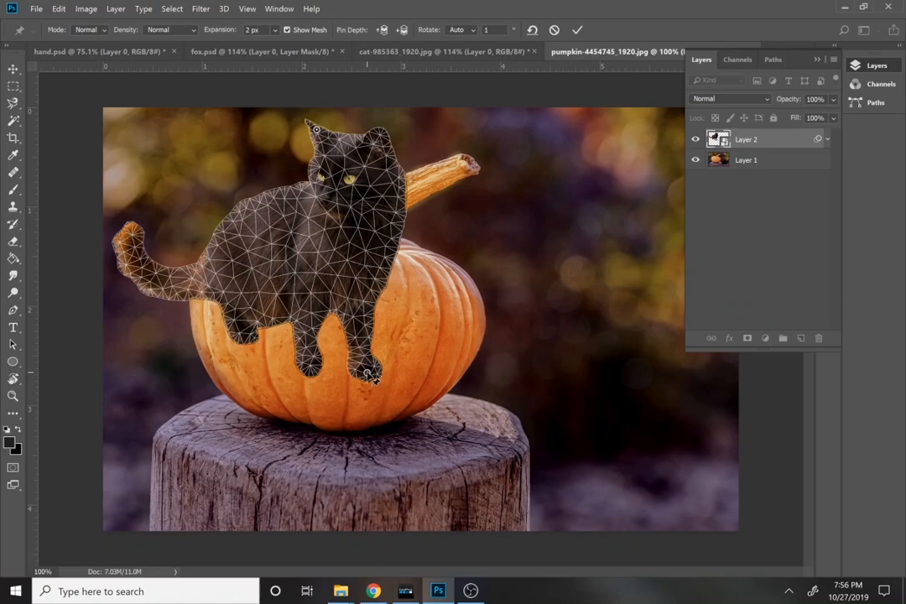
{"action": "left_click_drag", "start_coordinate": [373, 378], "coordinate": [391, 358]}
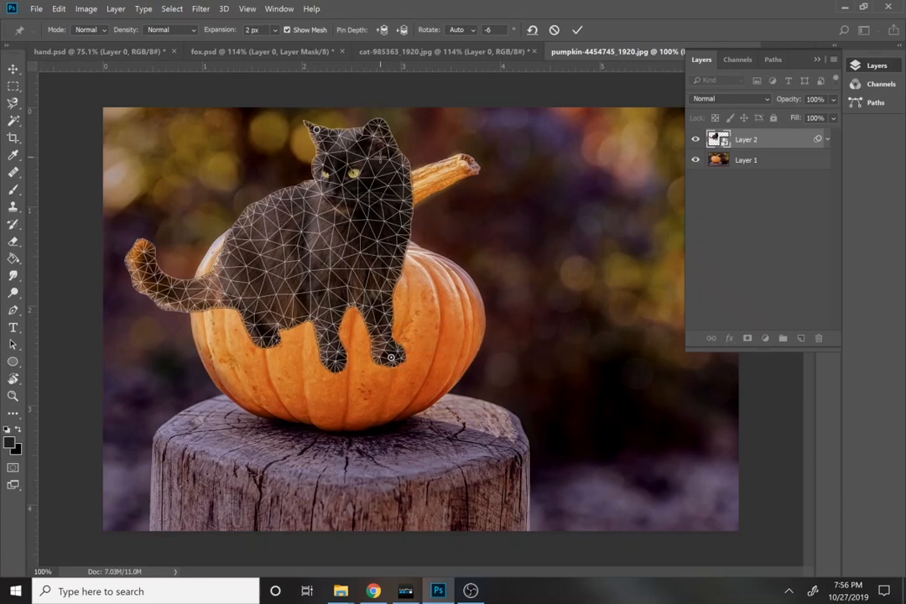
{"action": "left_click_drag", "start_coordinate": [335, 126], "coordinate": [341, 153]}
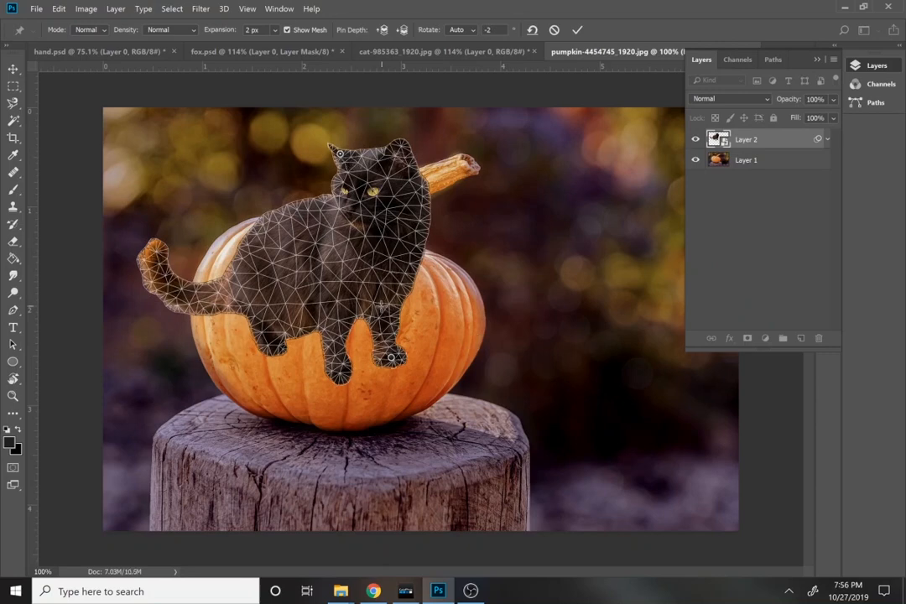
{"action": "left_click", "coordinate": [374, 304]}
{"action": "mouse_move", "coordinate": [394, 363]}
{"action": "left_mouse_down"}
{"action": "mouse_move", "coordinate": [412, 353]}
{"action": "mouse_move", "coordinate": [382, 373]}
{"action": "mouse_move", "coordinate": [419, 337]}
{"action": "mouse_move", "coordinate": [407, 363]}
{"action": "mouse_move", "coordinate": [383, 368]}
{"action": "mouse_move", "coordinate": [401, 336]}
{"action": "mouse_move", "coordinate": [417, 348]}
{"action": "mouse_move", "coordinate": [387, 372]}
{"action": "mouse_move", "coordinate": [402, 367]}
{"action": "left_mouse_up"}
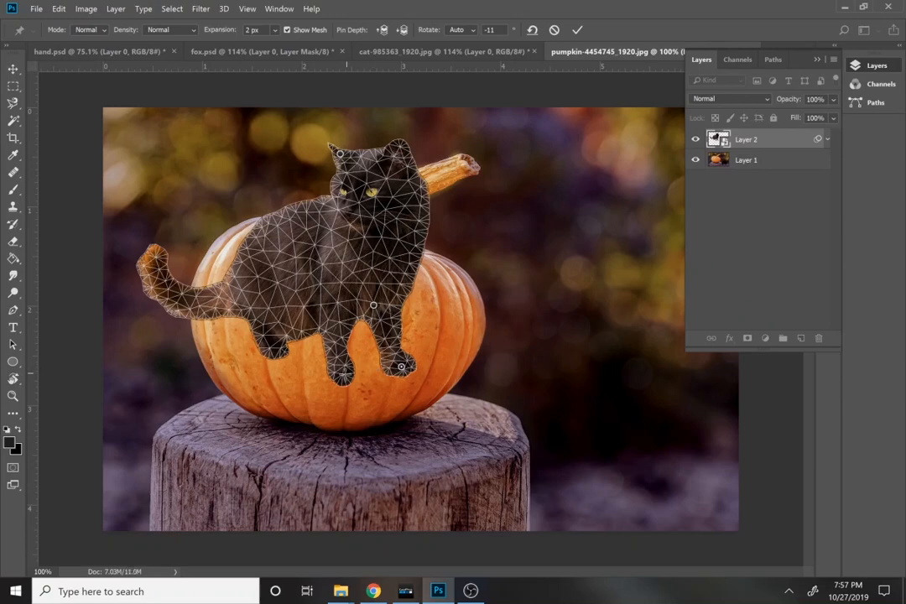
- Add puppet pins on the second front leg and its paw, the tail, back, torso and other ear
{"action": "left_click", "coordinate": [342, 367]}
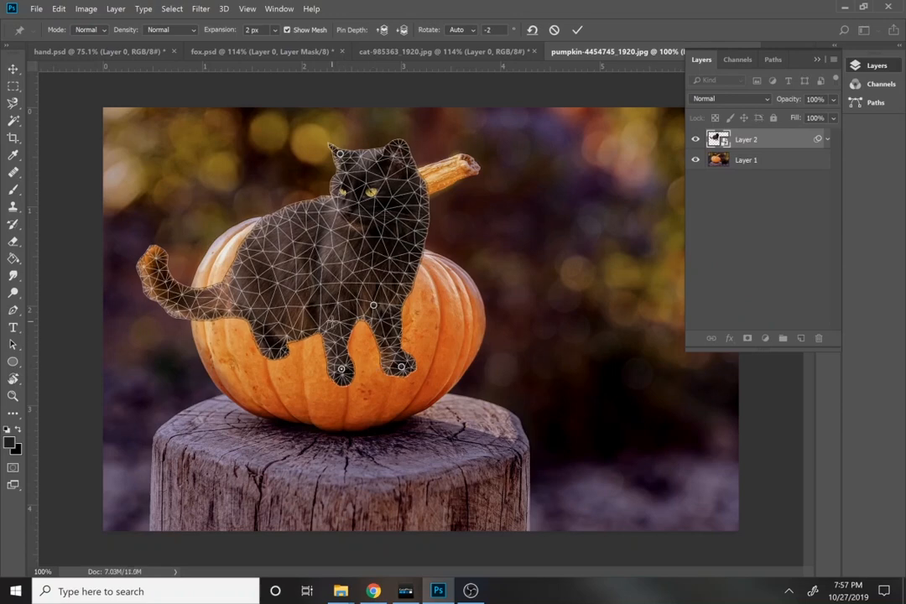
{"action": "left_click", "coordinate": [332, 320]}
{"action": "left_click", "coordinate": [233, 293]}
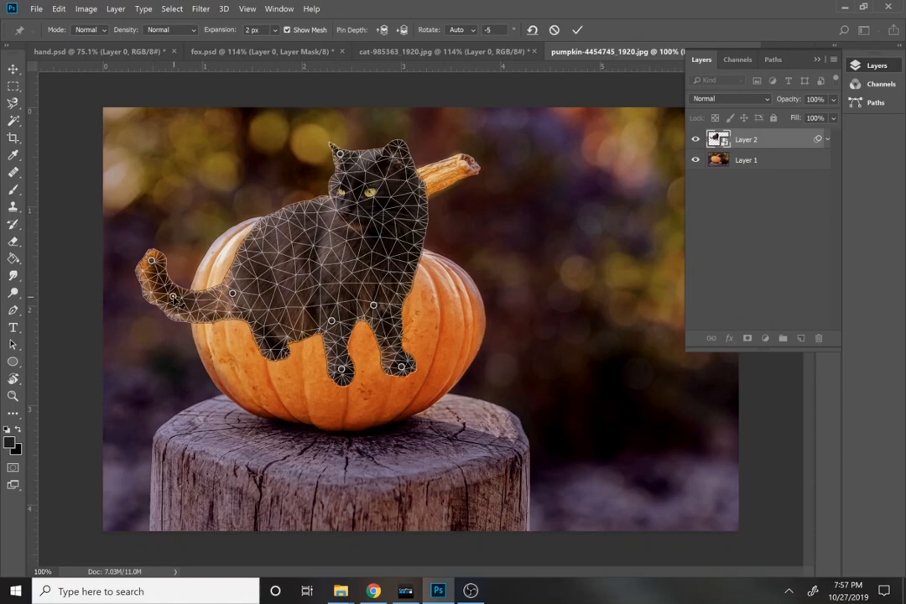
{"action": "left_click", "coordinate": [279, 219]}
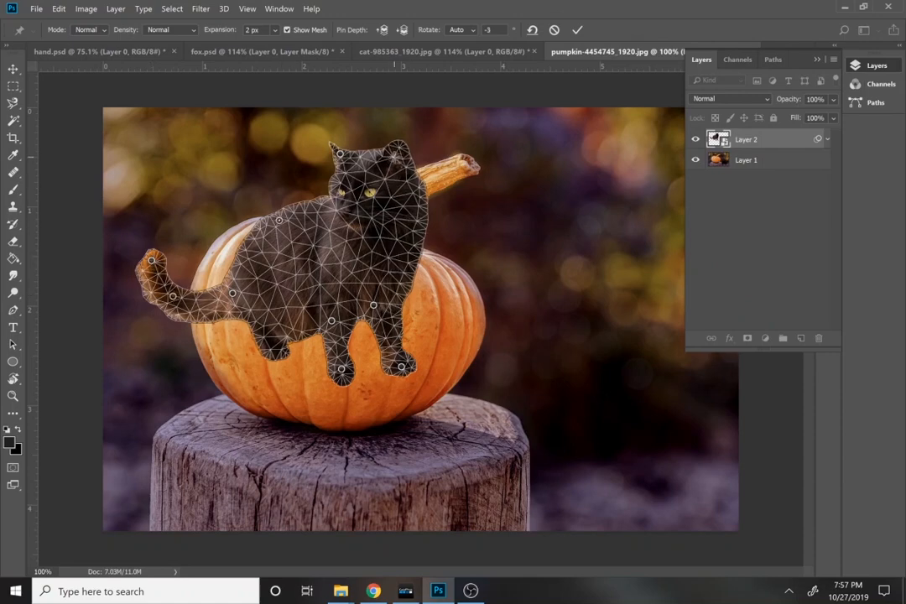
{"action": "left_click", "coordinate": [398, 149]}
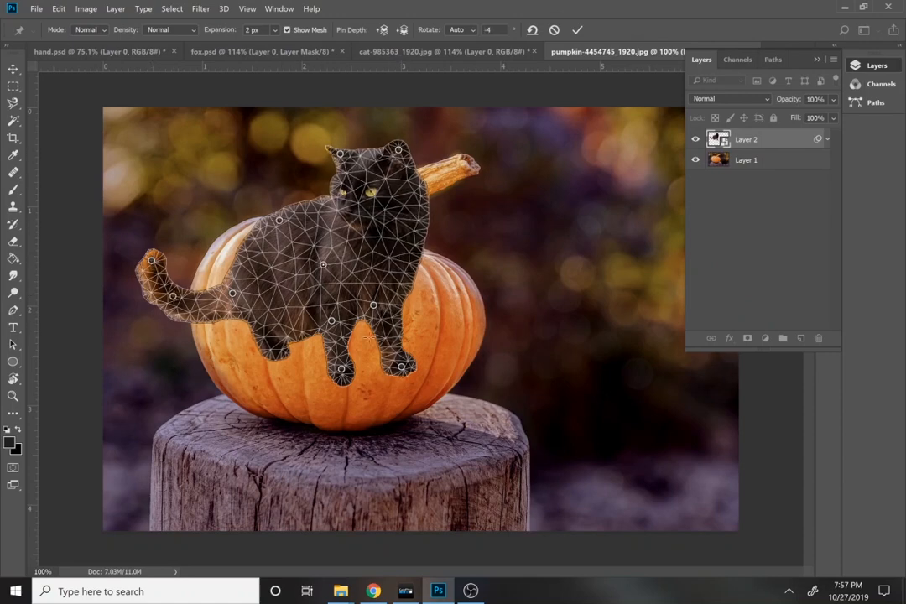
- Raise and stretch the foremost paw across the pumpkin, replacing the upper leg pin with new pins along the extended leg
{"action": "left_click_drag", "start_coordinate": [422, 359], "coordinate": [440, 326]}
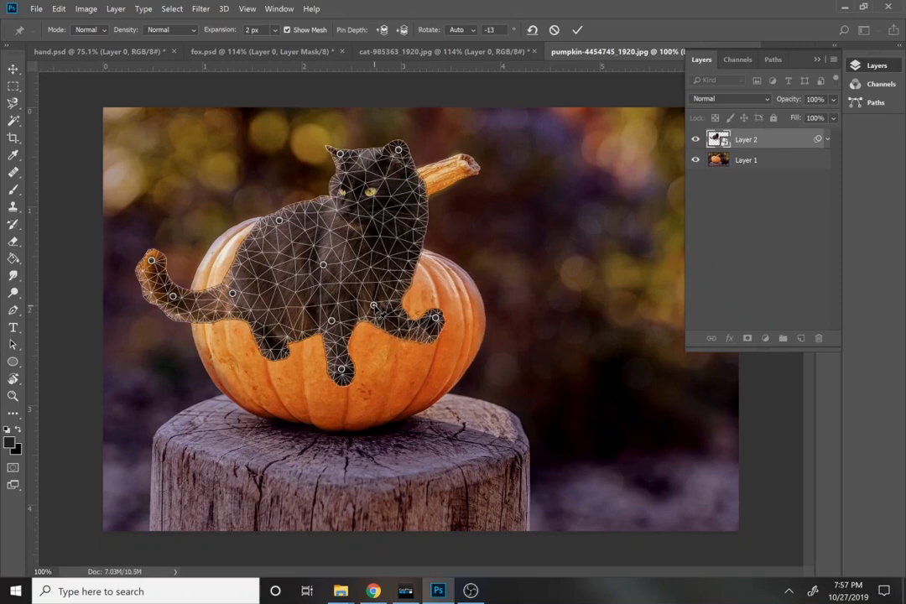
{"action": "left_click", "coordinate": [374, 306]}
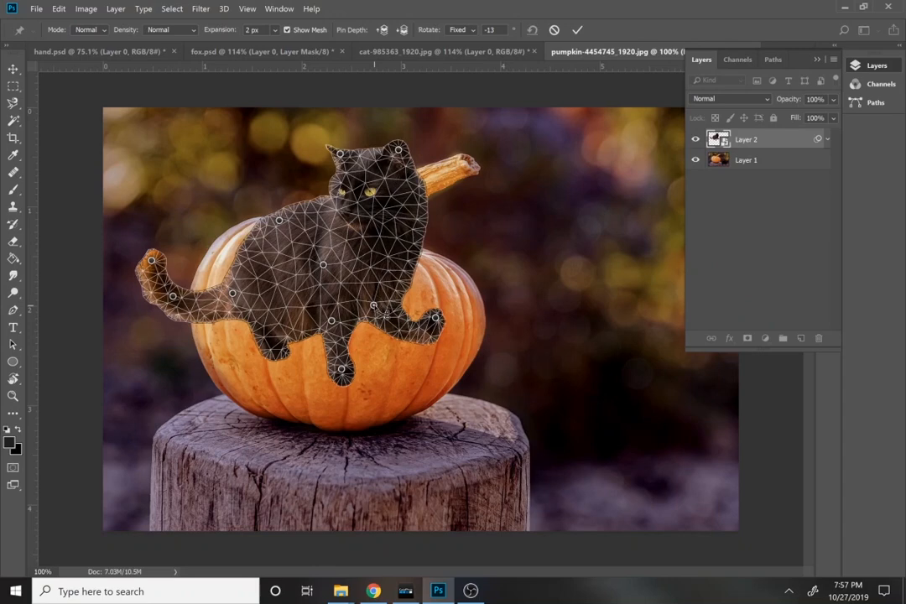
{"action": "left_click", "coordinate": [375, 306], "text": "alt"}
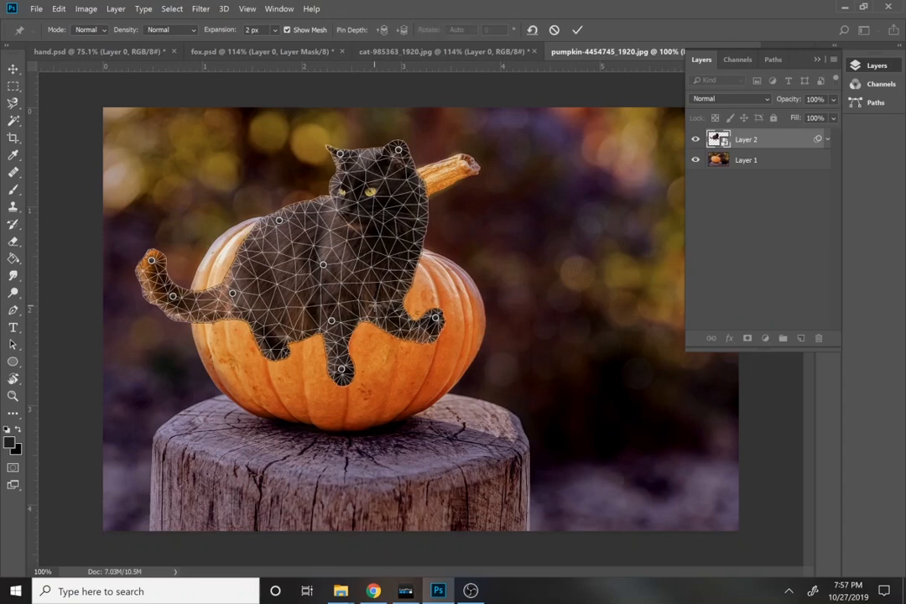
{"action": "mouse_move", "coordinate": [436, 321]}
{"action": "left_mouse_down"}
{"action": "mouse_move", "coordinate": [466, 294]}
{"action": "mouse_move", "coordinate": [476, 333]}
{"action": "mouse_move", "coordinate": [452, 319]}
{"action": "left_mouse_up"}
{"action": "left_click", "coordinate": [444, 307]}
{"action": "left_click", "coordinate": [421, 308]}
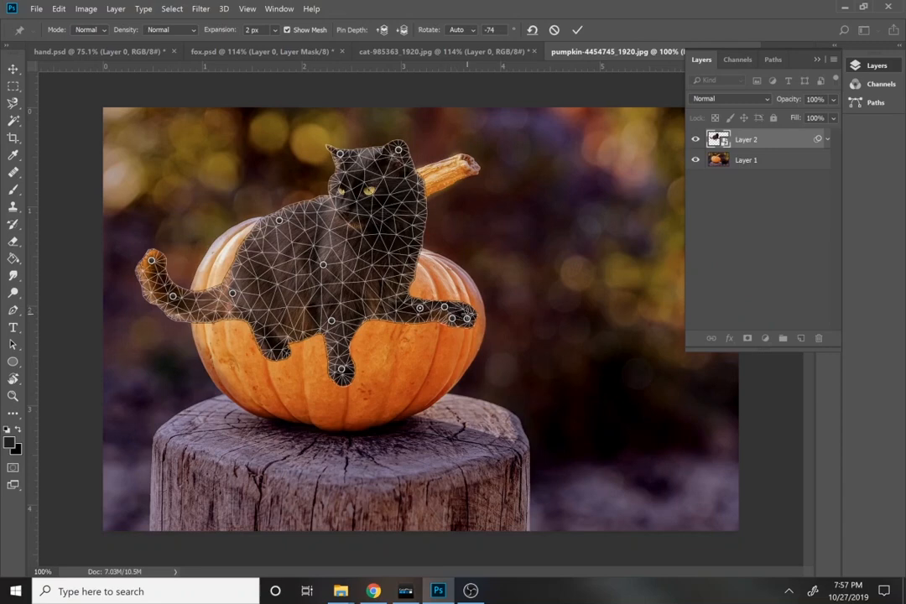
- Remove the surplus pin on the extended leg, undo the second pin removal, bend the paw downward and pin the face between the eyes
{"action": "left_click", "coordinate": [446, 308], "text": "alt"}
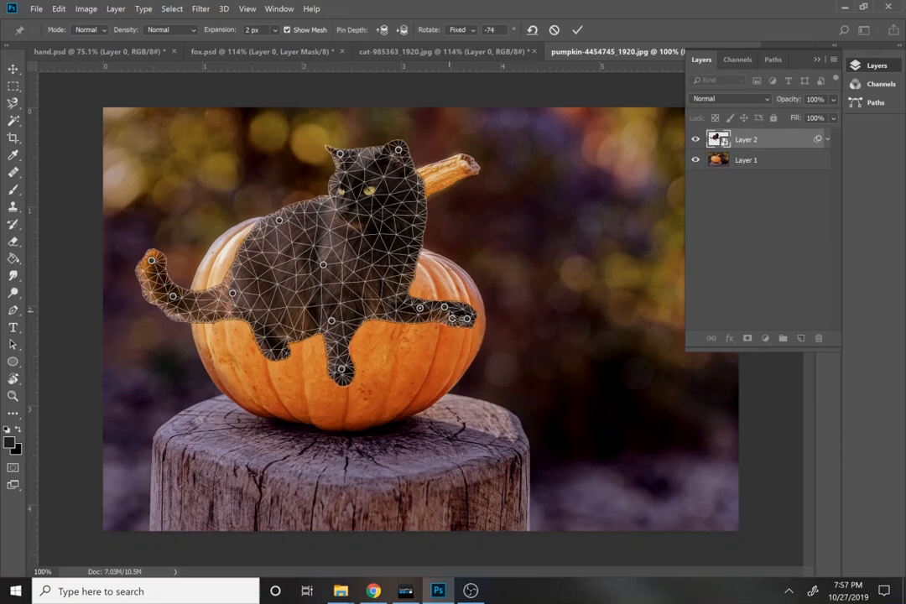
{"action": "left_click", "coordinate": [453, 320], "text": "alt"}
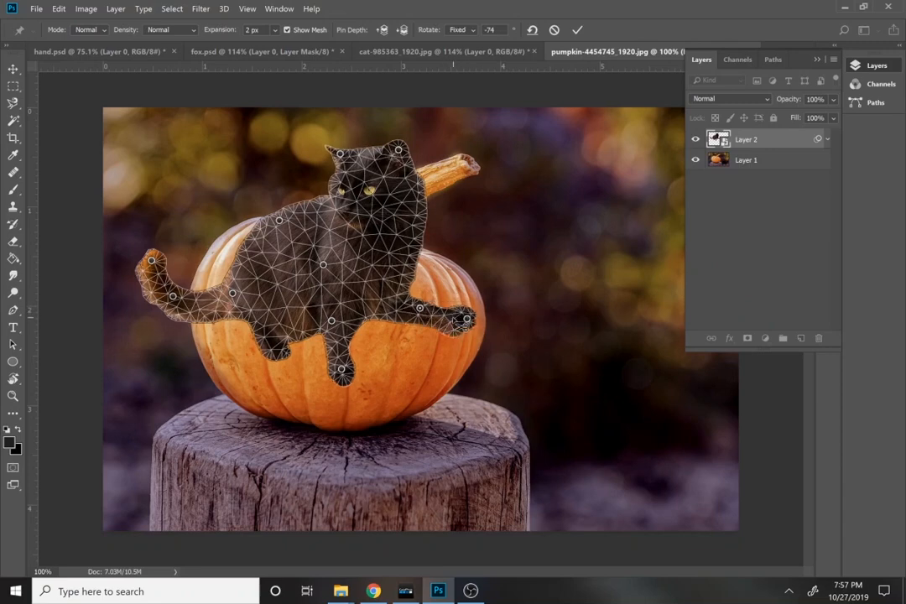
{"action": "key", "text": "ctrl+z"}
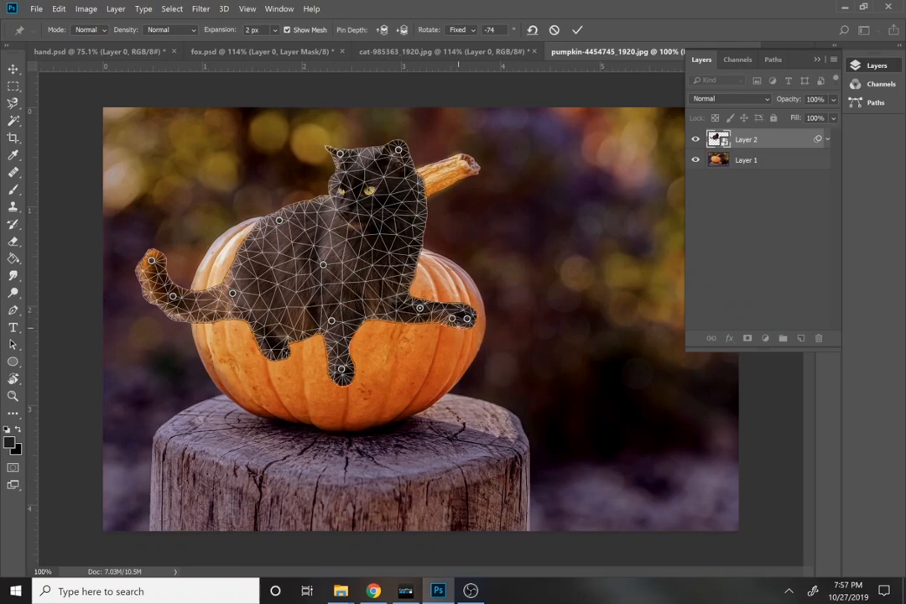
{"action": "mouse_move", "coordinate": [472, 329]}
{"action": "left_mouse_down"}
{"action": "mouse_move", "coordinate": [469, 337]}
{"action": "mouse_move", "coordinate": [445, 321]}
{"action": "mouse_move", "coordinate": [460, 340]}
{"action": "left_mouse_up"}
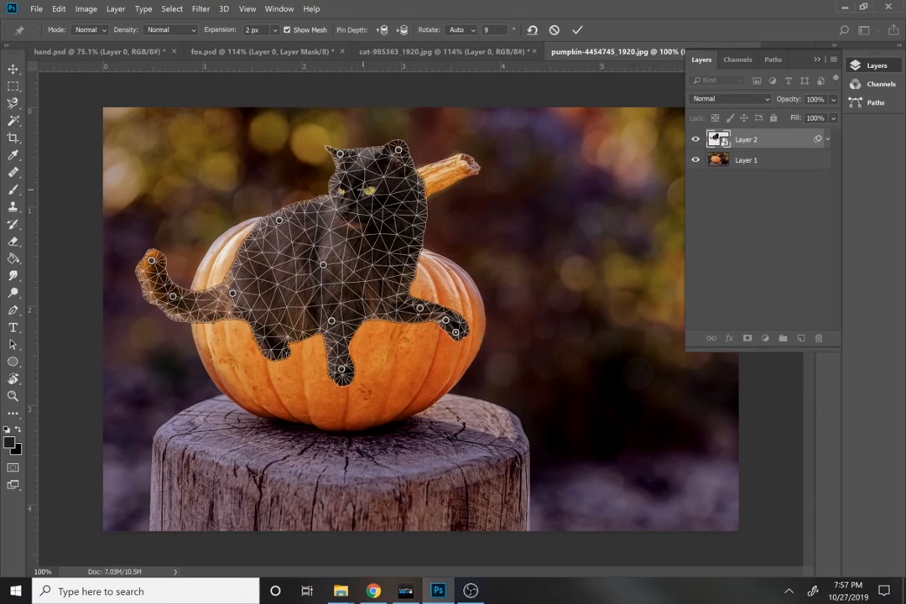
{"action": "left_click", "coordinate": [359, 191]}
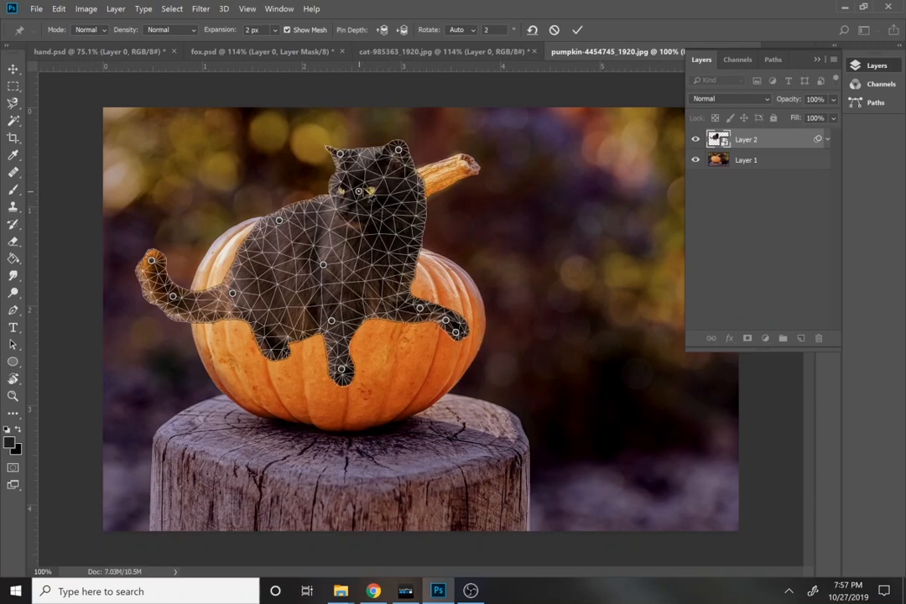
- Remove the ear pins, lower the cat's face toward the pumpkin stem, and re-pin the ears to reshape the head
{"action": "left_click", "coordinate": [398, 151], "text": "alt"}
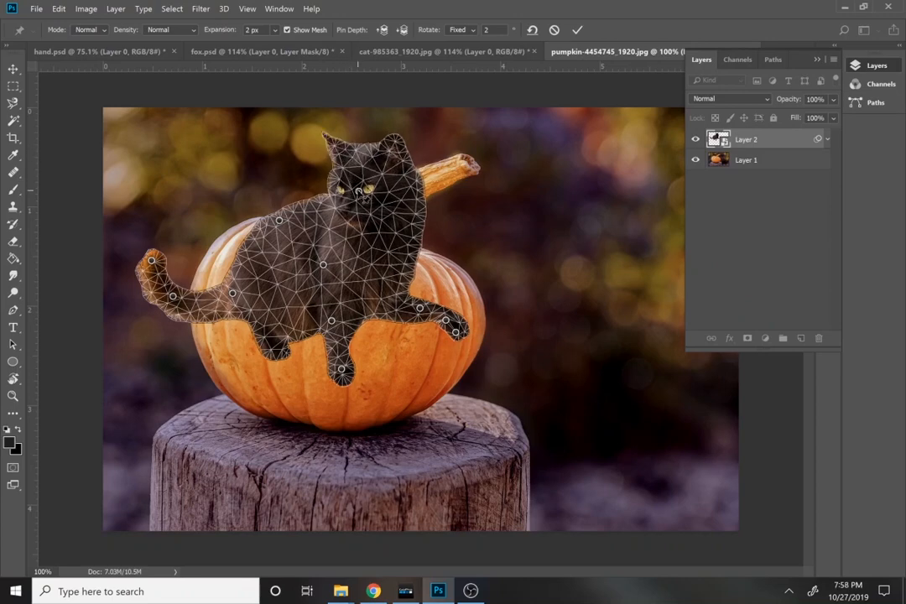
{"action": "left_click_drag", "start_coordinate": [358, 190], "coordinate": [382, 213]}
{"action": "left_click", "coordinate": [383, 171]}
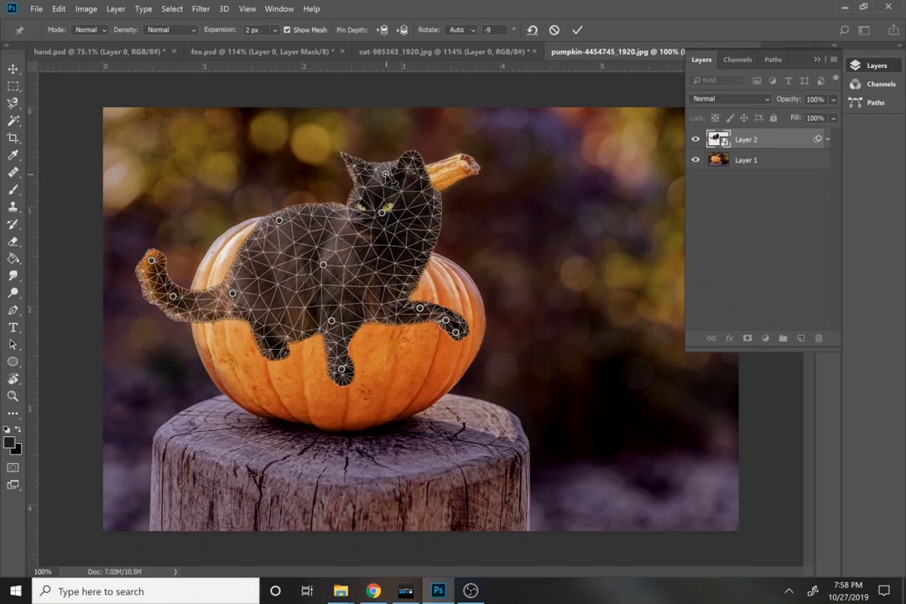
{"action": "mouse_move", "coordinate": [384, 171]}
{"action": "left_mouse_down"}
{"action": "mouse_move", "coordinate": [415, 172]}
{"action": "mouse_move", "coordinate": [369, 183]}
{"action": "left_mouse_up"}
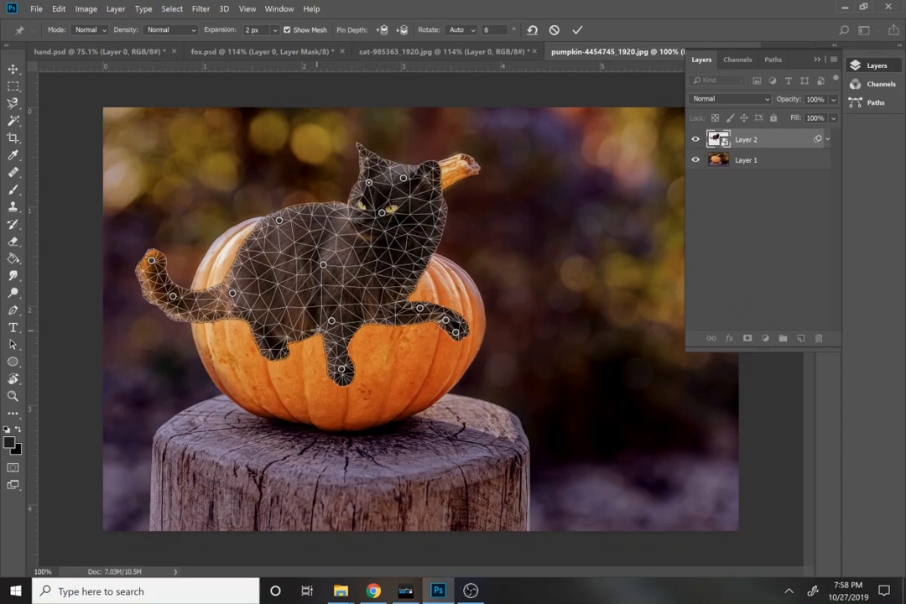
- Stretch the second front paw forward with an extra pin on its leg, then pin the hind paw and raise it
{"action": "left_click_drag", "start_coordinate": [342, 369], "coordinate": [379, 322]}
{"action": "left_click", "coordinate": [366, 338]}
{"action": "left_click", "coordinate": [278, 349]}
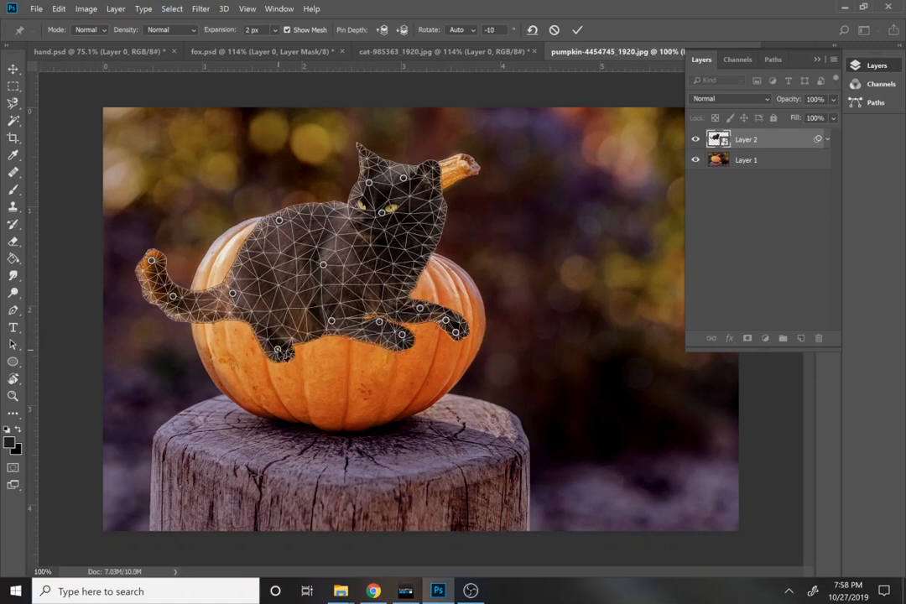
{"action": "left_click_drag", "start_coordinate": [280, 351], "coordinate": [282, 326]}
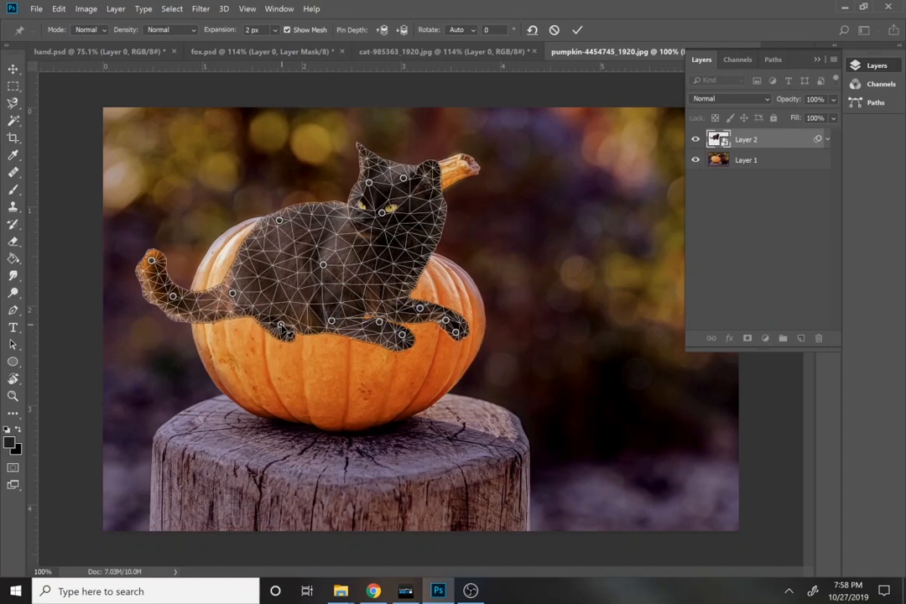
- Bend the cat's tail downward, raise its base toward the rump, and apply the puppet warp
{"action": "left_click_drag", "start_coordinate": [151, 261], "coordinate": [159, 346]}
{"action": "left_click_drag", "start_coordinate": [173, 296], "coordinate": [228, 278]}
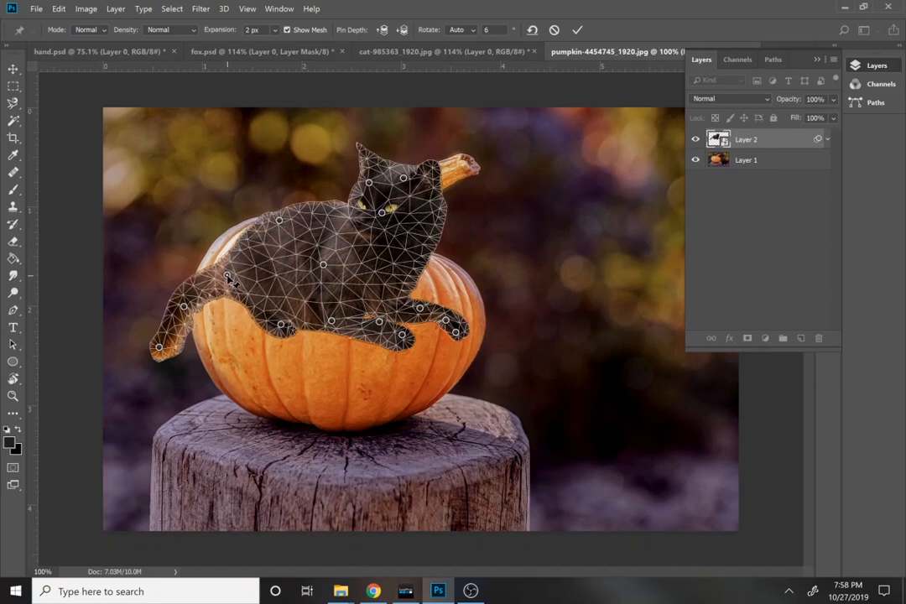
{"action": "key", "text": "Return"}
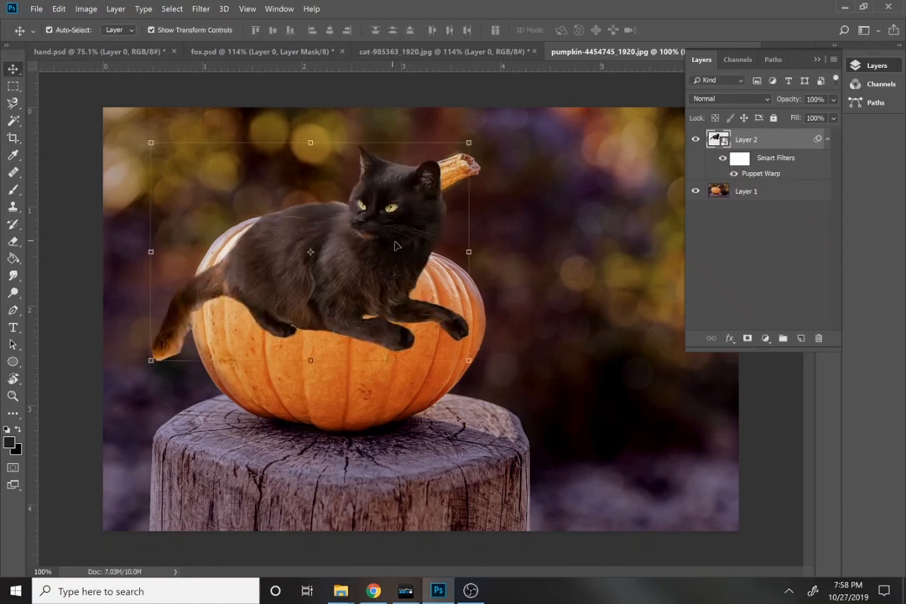
- Reopen the cat's Puppet Warp, add a pin at the chin, nudge the face pin up toward the pointed ear, and apply it
{"action": "left_click", "coordinate": [56, 15]}
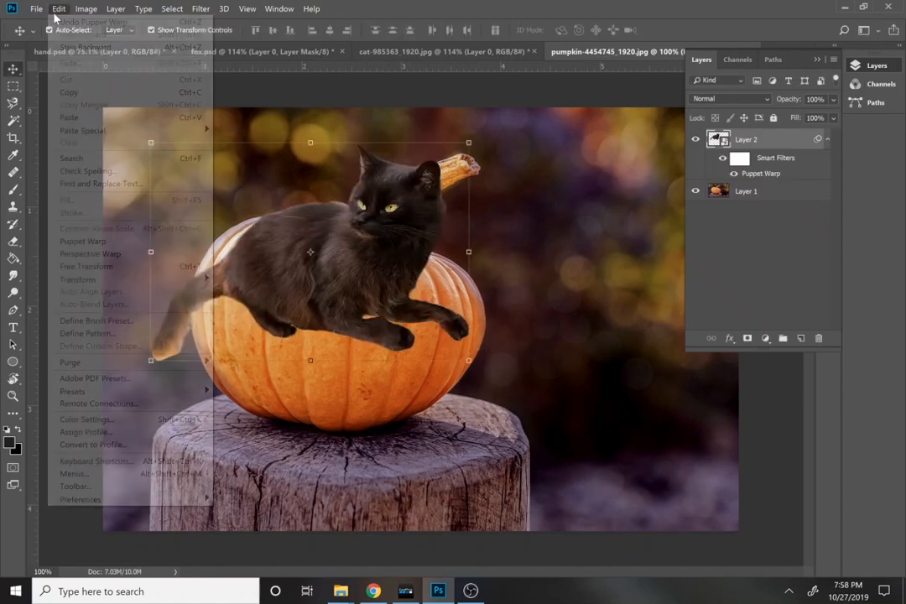
{"action": "left_click", "coordinate": [79, 243]}
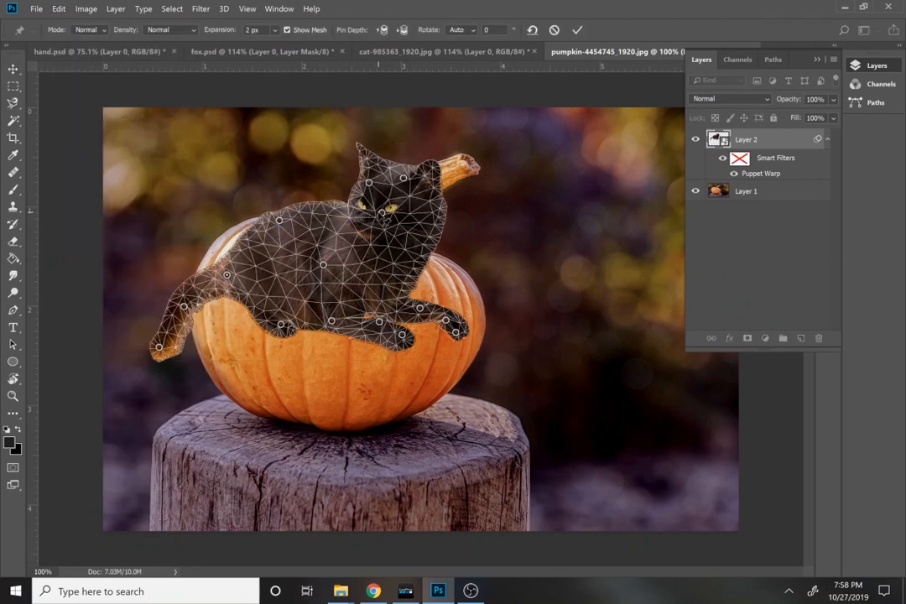
{"action": "left_click", "coordinate": [361, 225]}
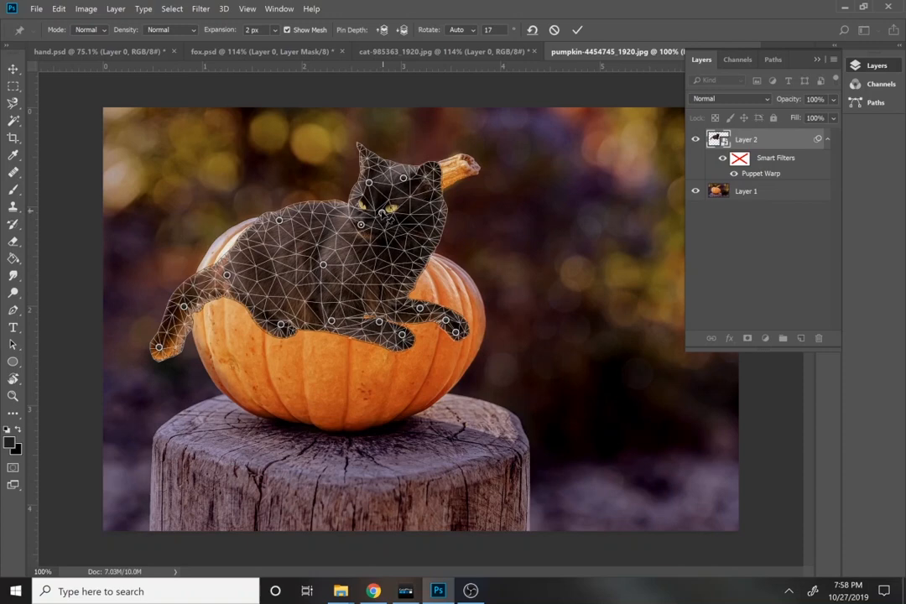
{"action": "left_click_drag", "start_coordinate": [383, 214], "coordinate": [374, 204]}
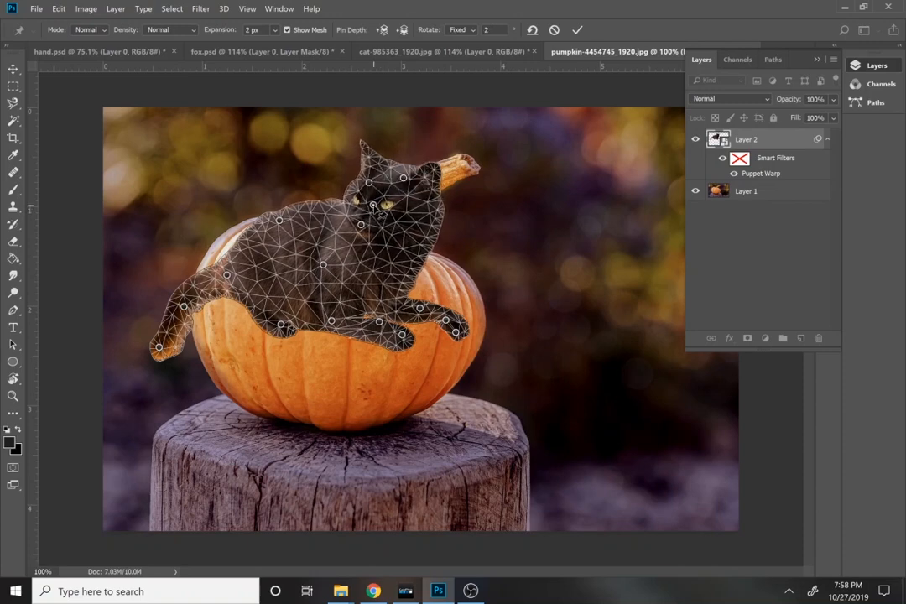
{"action": "key", "text": "Return"}
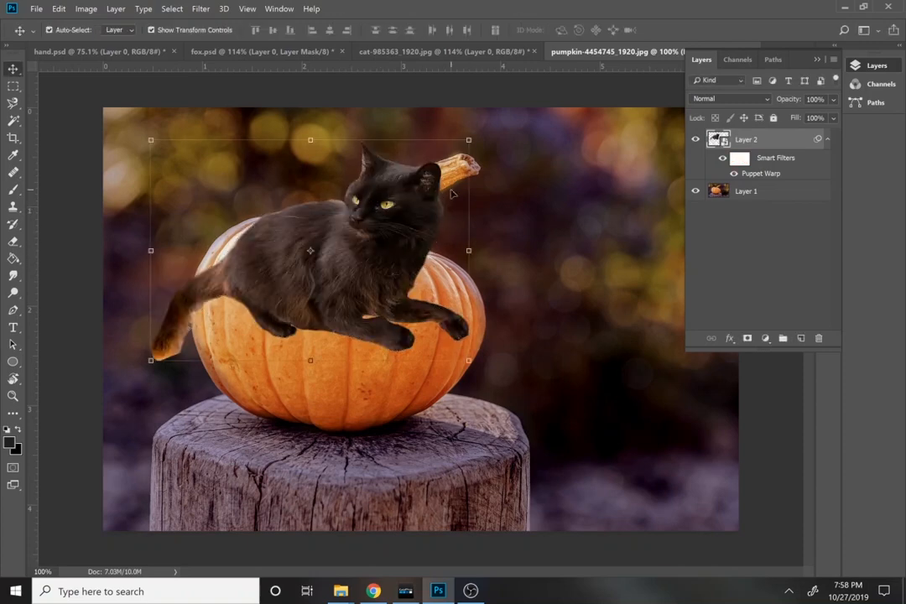
- Scale the cat down to roughly two-thirds of its size and place it on top of the pumpkin behind the stem
{"action": "left_click", "coordinate": [475, 135]}
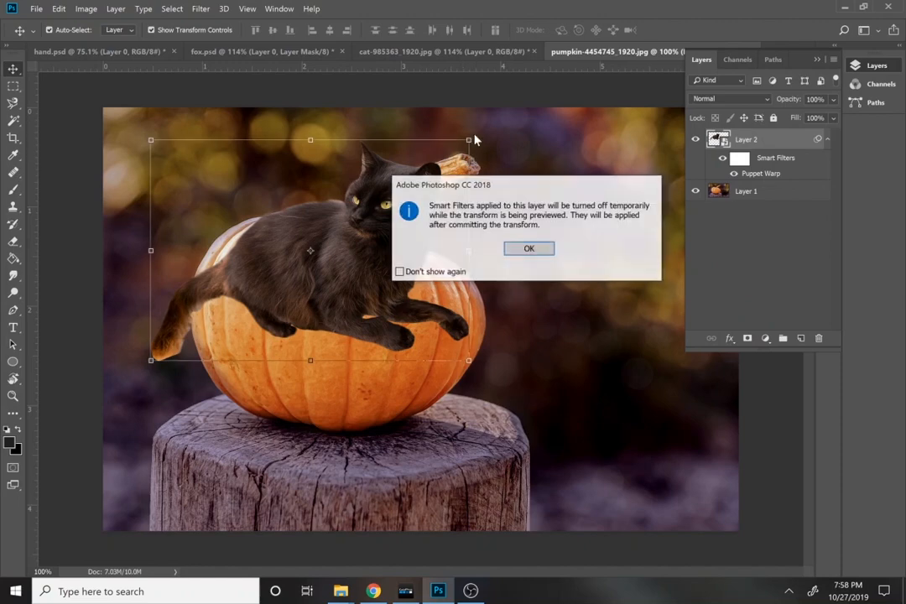
{"action": "left_click", "coordinate": [528, 250]}
{"action": "left_click_drag", "start_coordinate": [408, 116], "coordinate": [317, 201]}
{"action": "key", "text": "Return"}
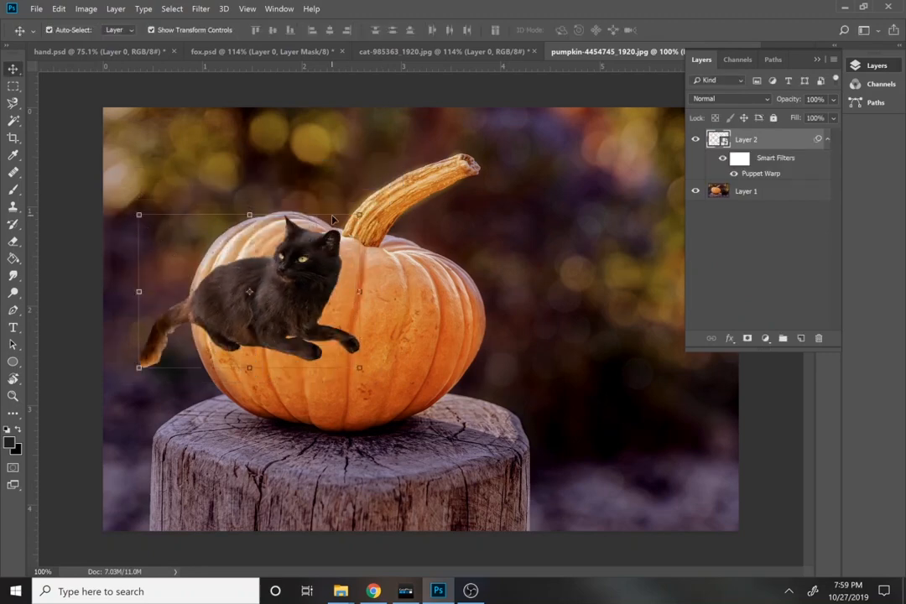
{"action": "left_click_drag", "start_coordinate": [314, 291], "coordinate": [377, 183]}
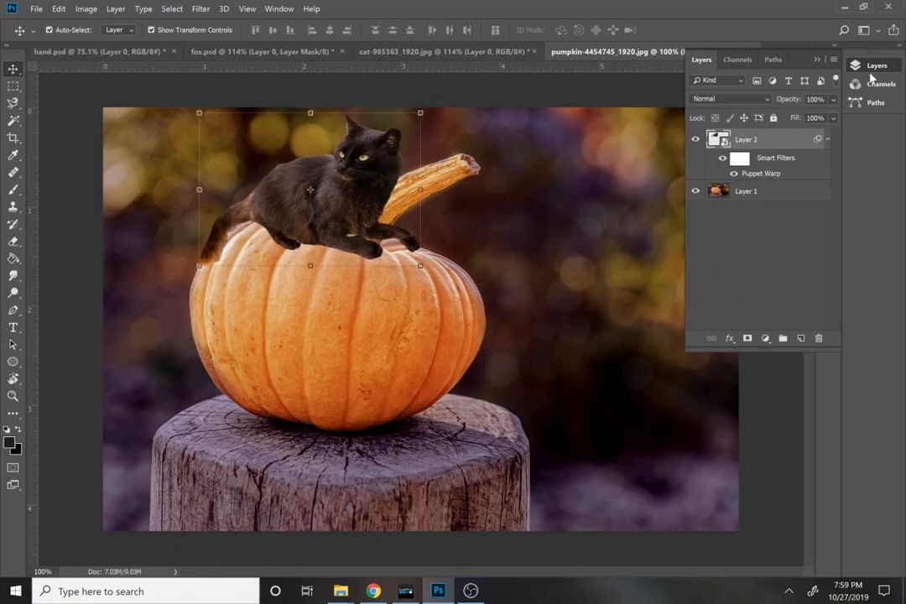
- Lower the cat layer's opacity to 54% and add a layer mask to it
{"action": "left_click", "coordinate": [834, 99]}
{"action": "left_click", "coordinate": [804, 117]}
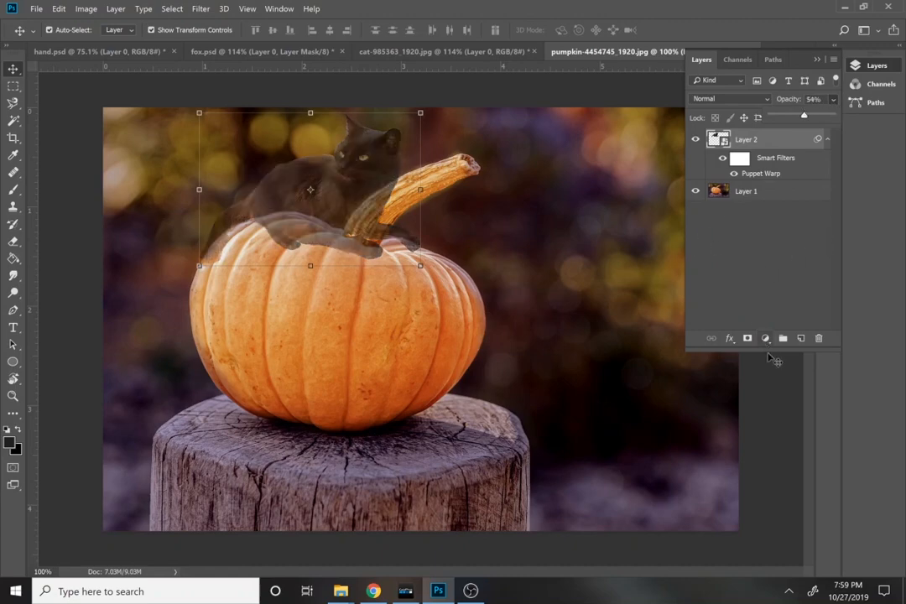
{"action": "left_click", "coordinate": [747, 340]}
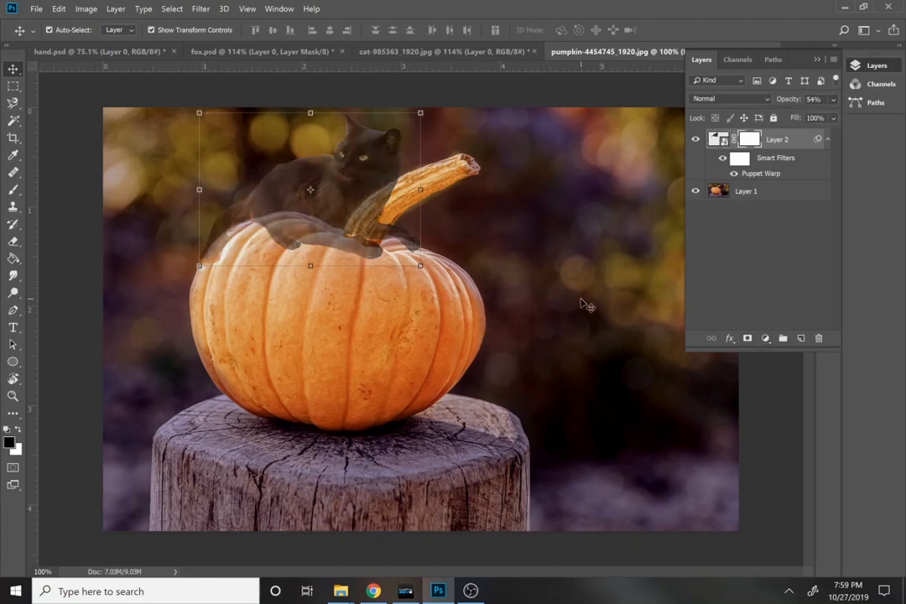
- Paint black on the cat's mask with a 40 px brush over the pumpkin stem, cleaning up the stem's upper edge
{"action": "key", "text": "z"}
{"action": "left_click", "coordinate": [353, 220]}
{"action": "left_click", "coordinate": [353, 220]}
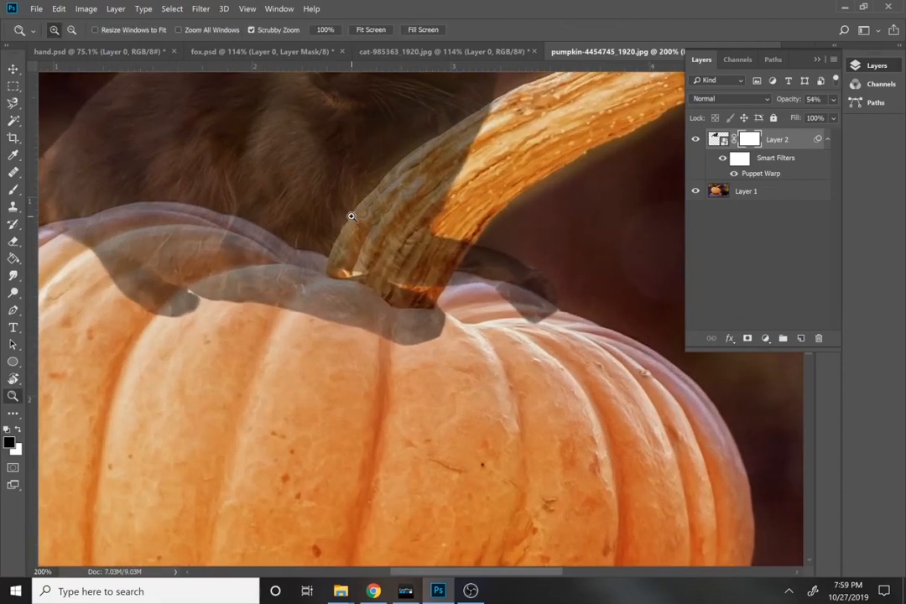
{"action": "key", "text": "b"}
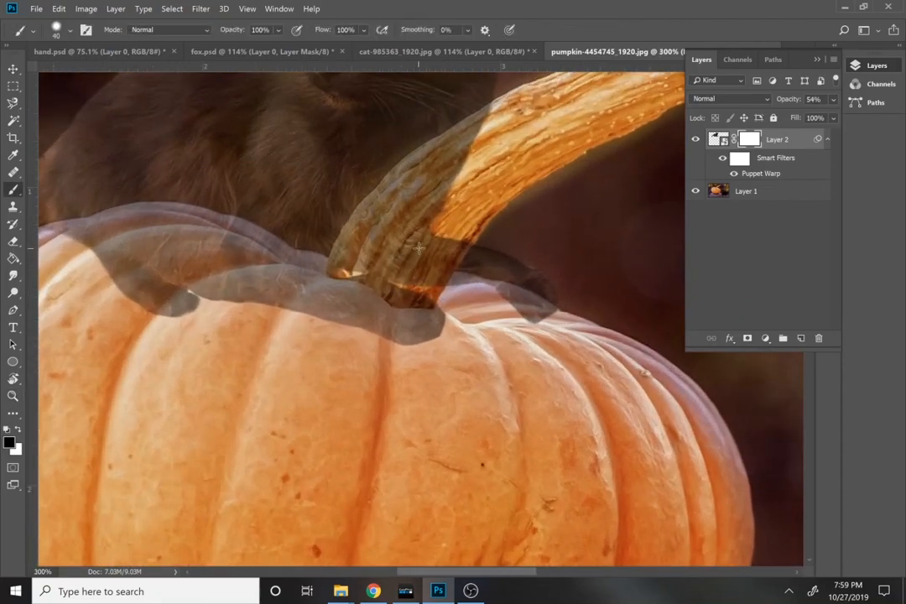
{"action": "mouse_move", "coordinate": [415, 244]}
{"action": "left_mouse_down"}
{"action": "mouse_move", "coordinate": [431, 274]}
{"action": "mouse_move", "coordinate": [414, 279]}
{"action": "mouse_move", "coordinate": [370, 257]}
{"action": "mouse_move", "coordinate": [352, 260]}
{"action": "mouse_move", "coordinate": [397, 210]}
{"action": "mouse_move", "coordinate": [416, 206]}
{"action": "mouse_move", "coordinate": [384, 245]}
{"action": "mouse_move", "coordinate": [478, 163]}
{"action": "mouse_move", "coordinate": [357, 244]}
{"action": "mouse_move", "coordinate": [376, 197]}
{"action": "mouse_move", "coordinate": [509, 117]}
{"action": "left_mouse_up"}
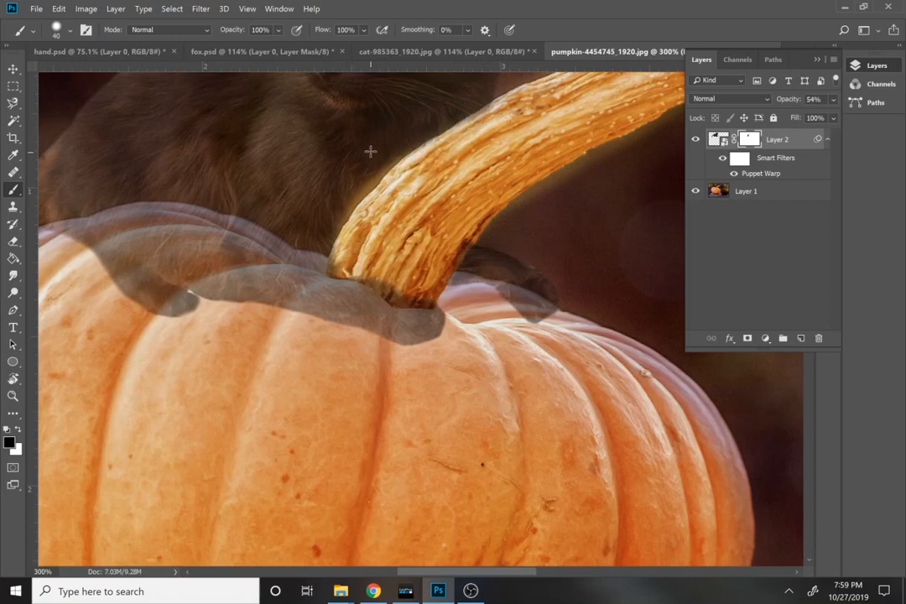
{"action": "key", "text": "x"}
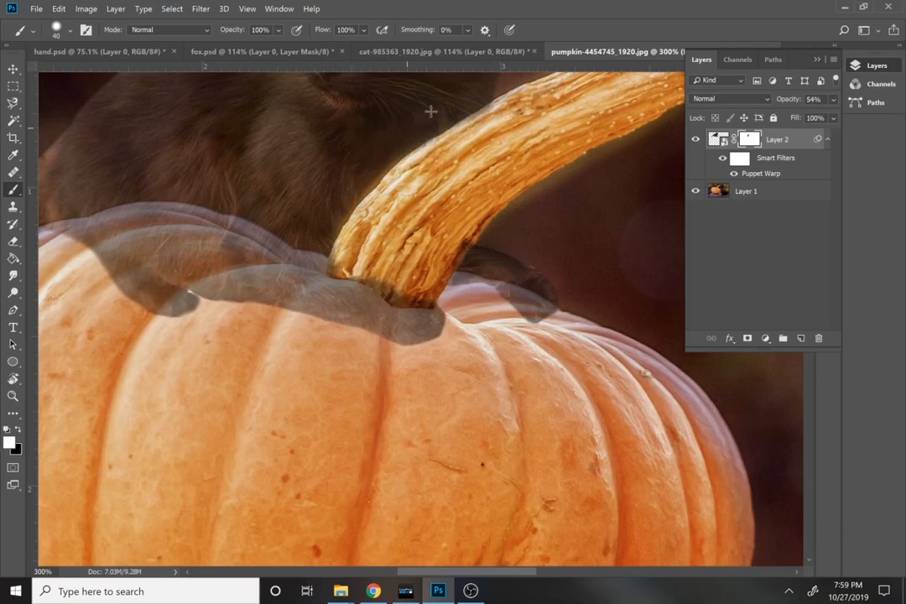
{"action": "left_click", "coordinate": [464, 135]}
{"action": "key", "text": "x"}
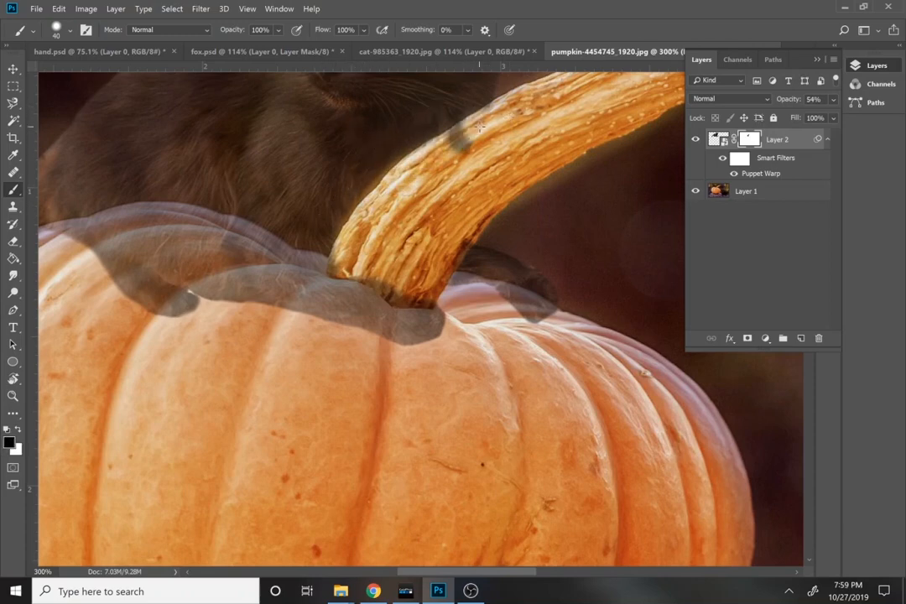
{"action": "mouse_move", "coordinate": [464, 135]}
{"action": "left_mouse_down"}
{"action": "mouse_move", "coordinate": [453, 128]}
{"action": "mouse_move", "coordinate": [507, 111]}
{"action": "left_mouse_up"}
{"action": "key", "text": "x"}
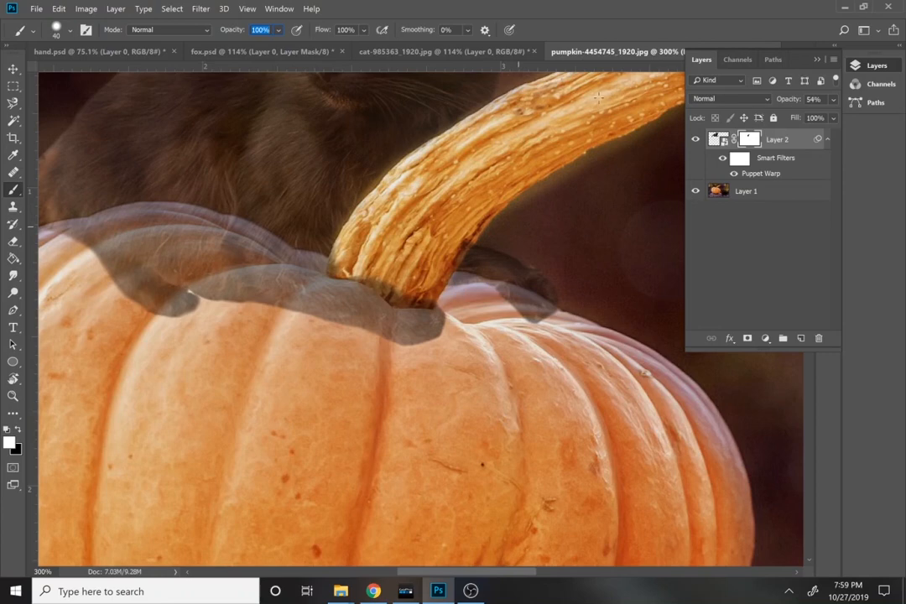
- Set the cat layer's opacity to 100% and view the whole composite
{"action": "left_click", "coordinate": [833, 99]}
{"action": "left_click_drag", "start_coordinate": [811, 118], "coordinate": [835, 116]}
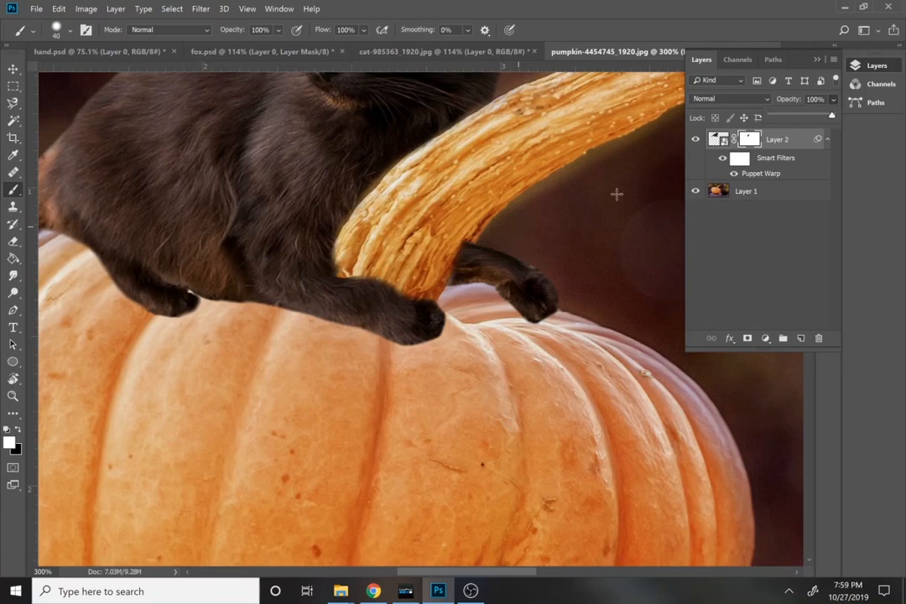
{"action": "left_click", "coordinate": [531, 250]}
{"action": "key", "text": "ctrl+0"}
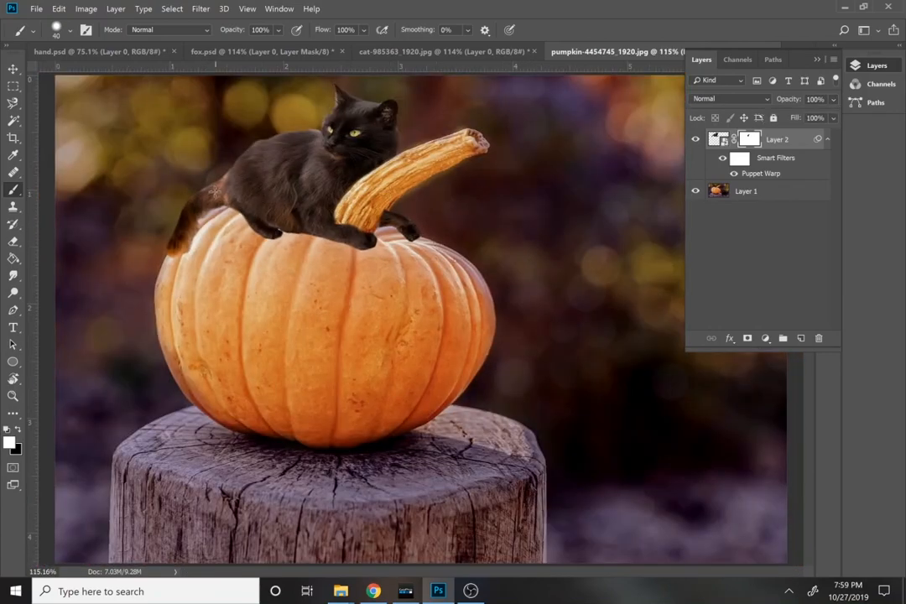
- Copy the cut-out hand layer from hand.psd into the pumpkin composite
{"action": "left_click", "coordinate": [80, 51]}
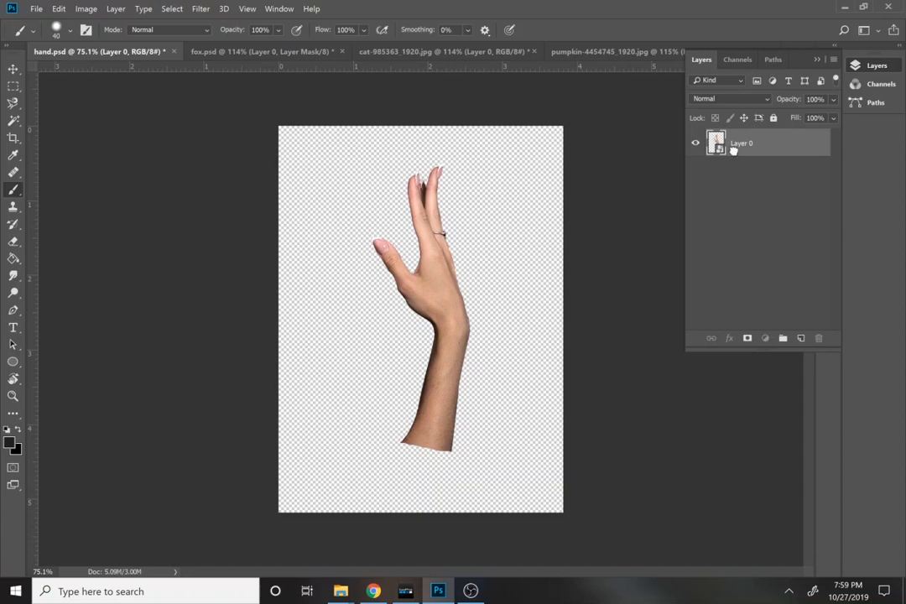
{"action": "left_click_drag", "start_coordinate": [733, 150], "coordinate": [568, 356]}
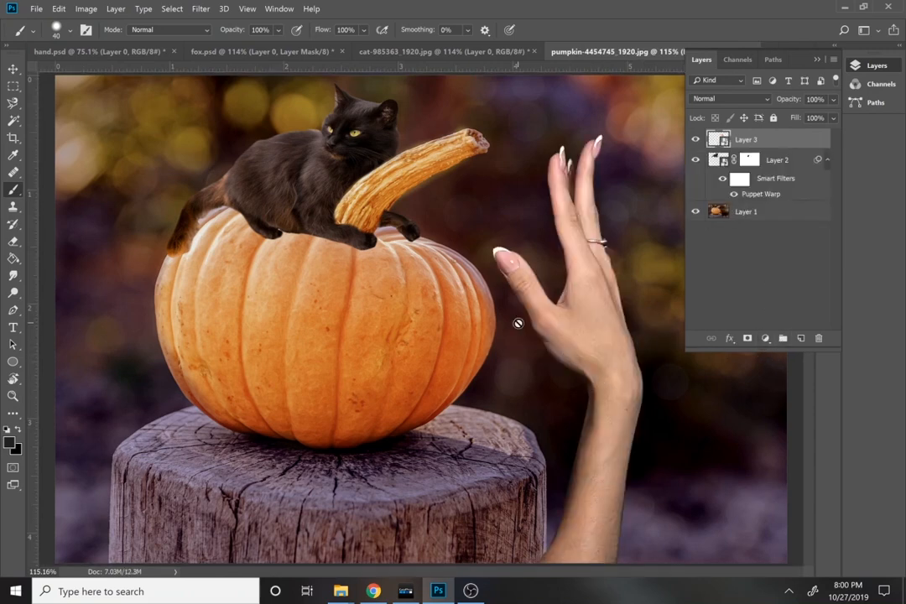
- Scale the hand to about 66%, rotate it about -29°, and place it against the pumpkin's side facing the dark background
{"action": "key", "text": "v"}
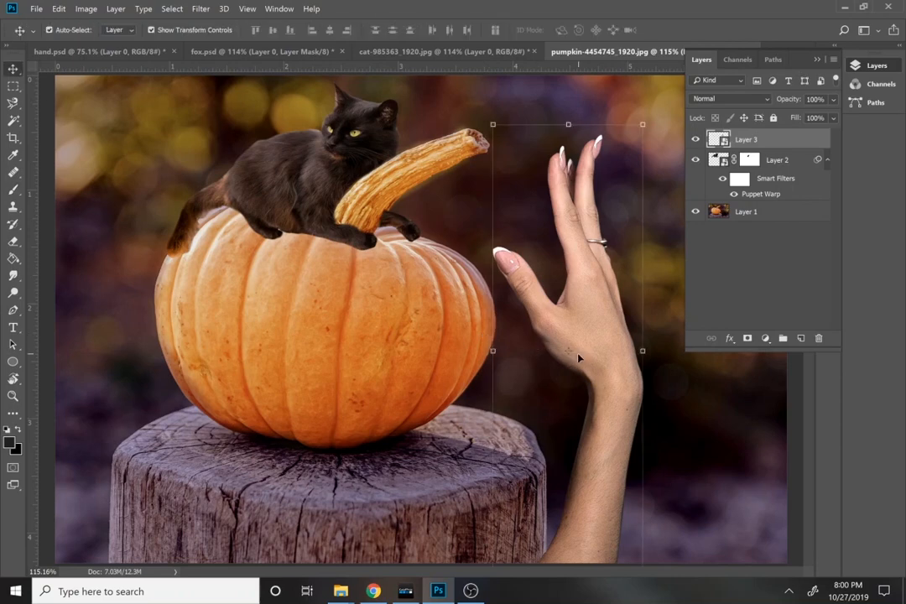
{"action": "left_click_drag", "start_coordinate": [494, 125], "coordinate": [546, 280]}
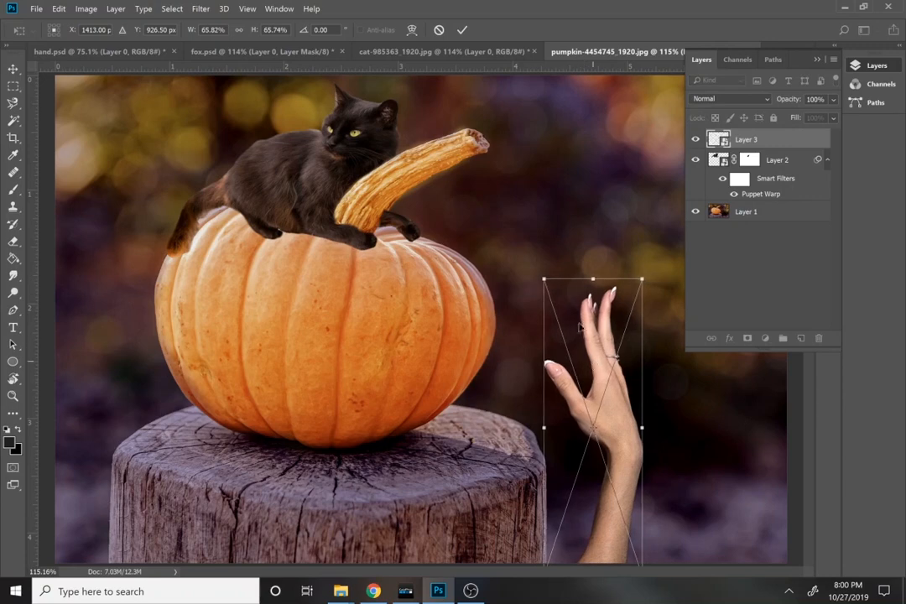
{"action": "left_click_drag", "start_coordinate": [583, 322], "coordinate": [543, 253]}
{"action": "left_click_drag", "start_coordinate": [619, 520], "coordinate": [553, 440]}
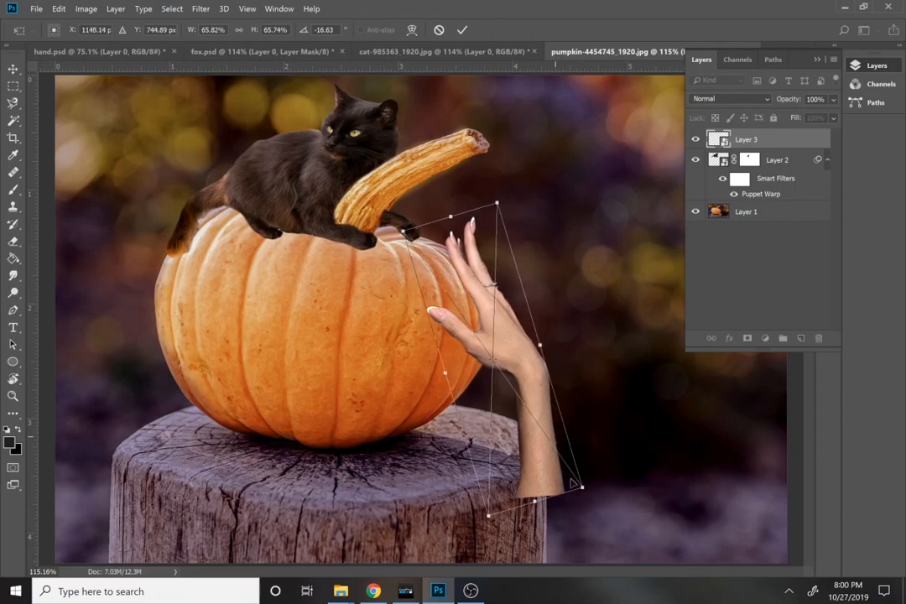
{"action": "left_click_drag", "start_coordinate": [593, 494], "coordinate": [576, 449]}
{"action": "key", "text": "Return"}
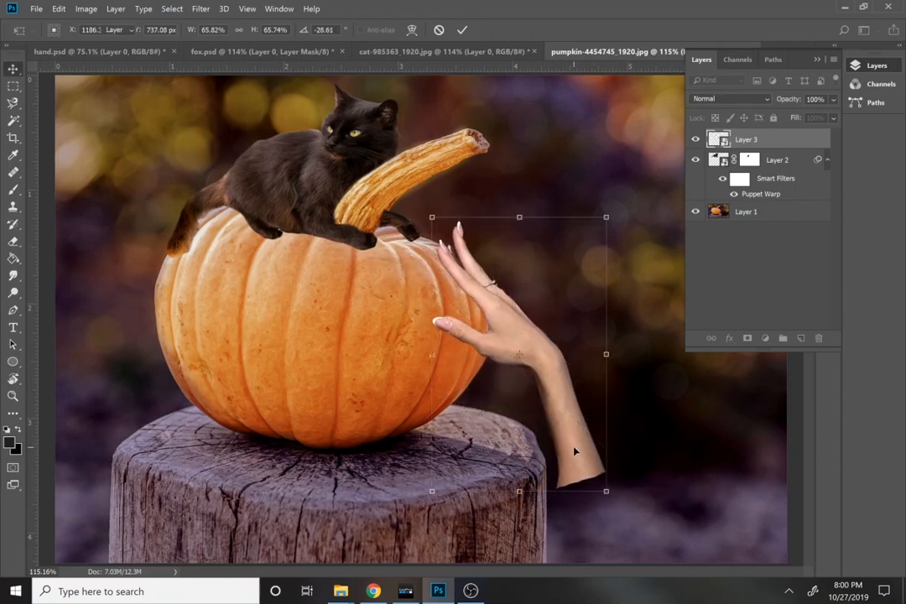
- Start a Puppet Warp on the hand layer and pin the back of the hand, the lower fingertip and the wrist
{"action": "key", "text": "z"}
{"action": "left_click", "coordinate": [465, 287]}
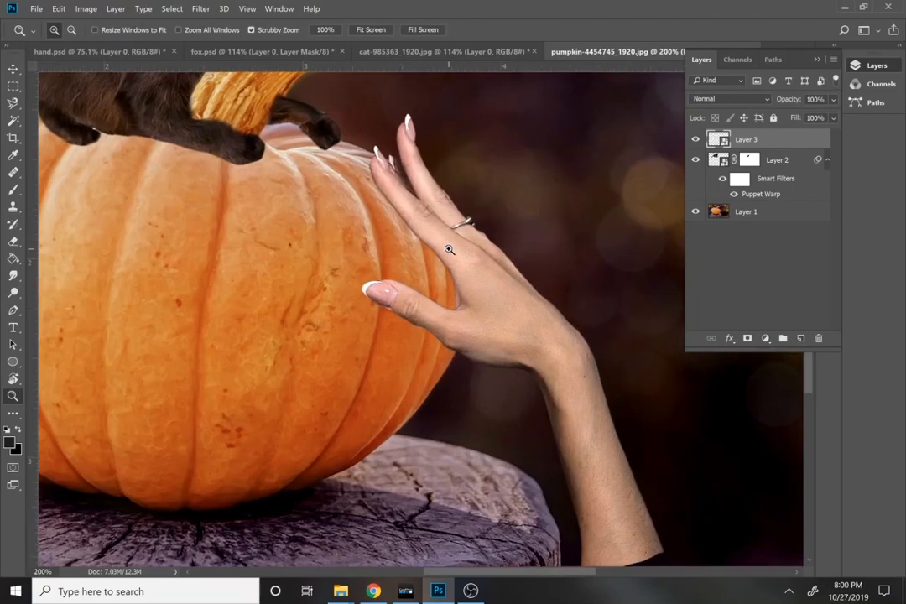
{"action": "left_click", "coordinate": [449, 248]}
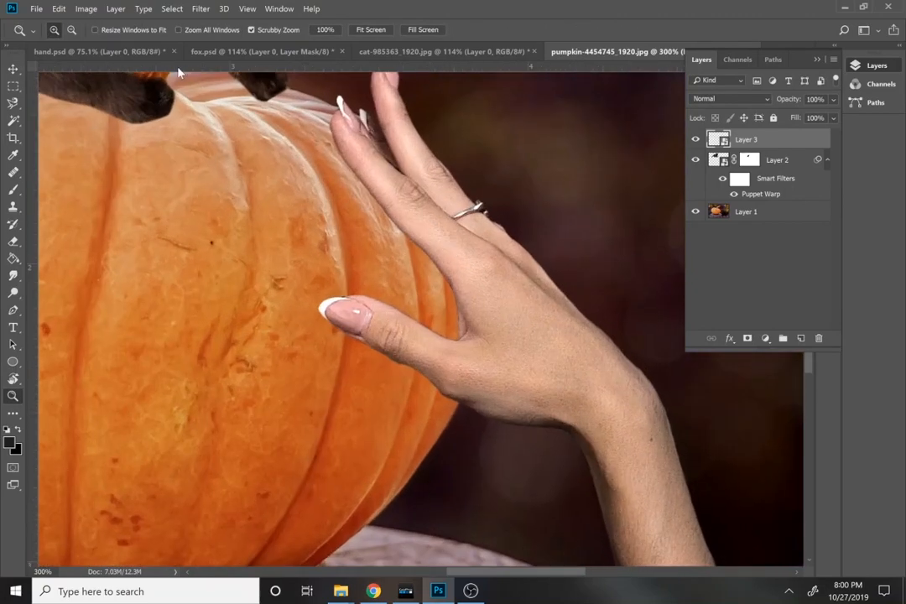
{"action": "left_click", "coordinate": [59, 8]}
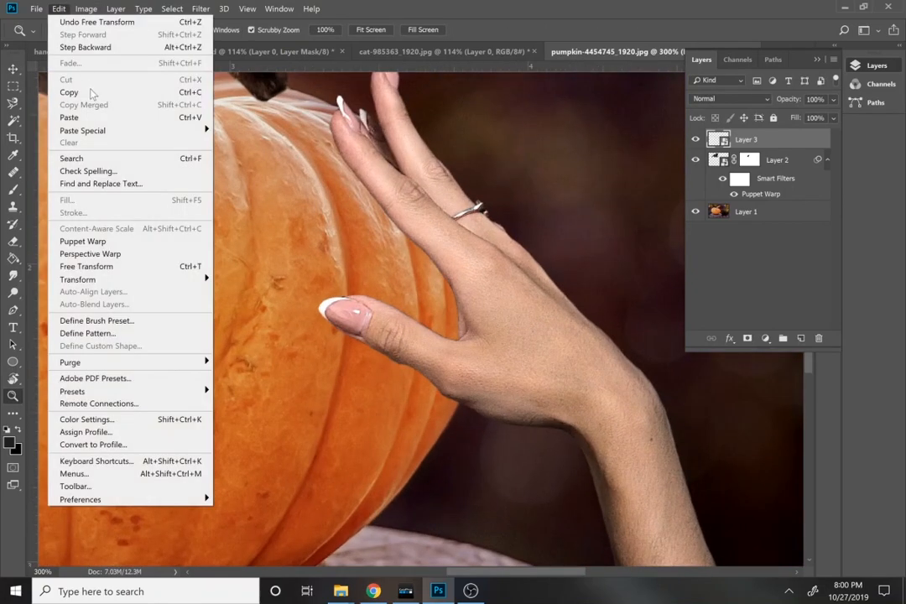
{"action": "left_click", "coordinate": [105, 241]}
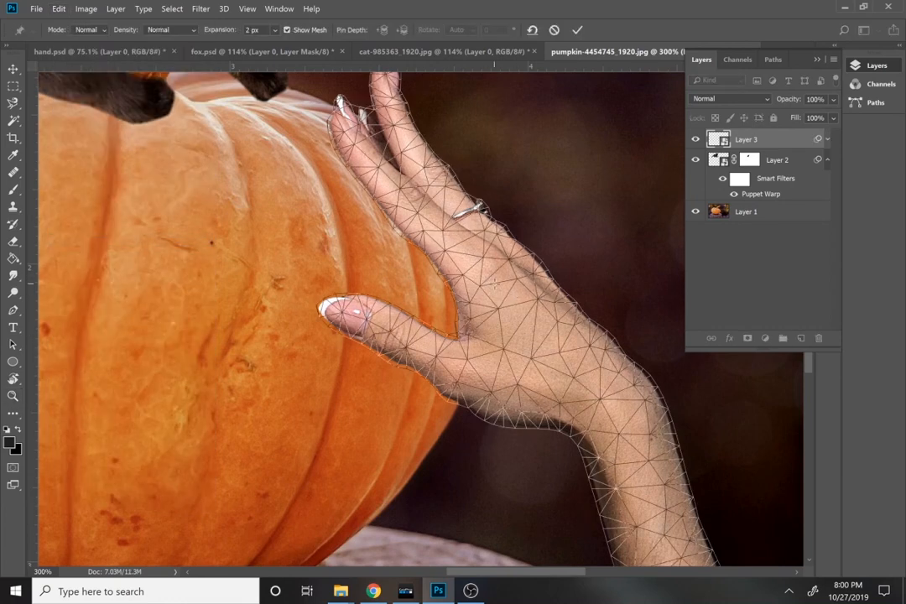
{"action": "left_click", "coordinate": [484, 278]}
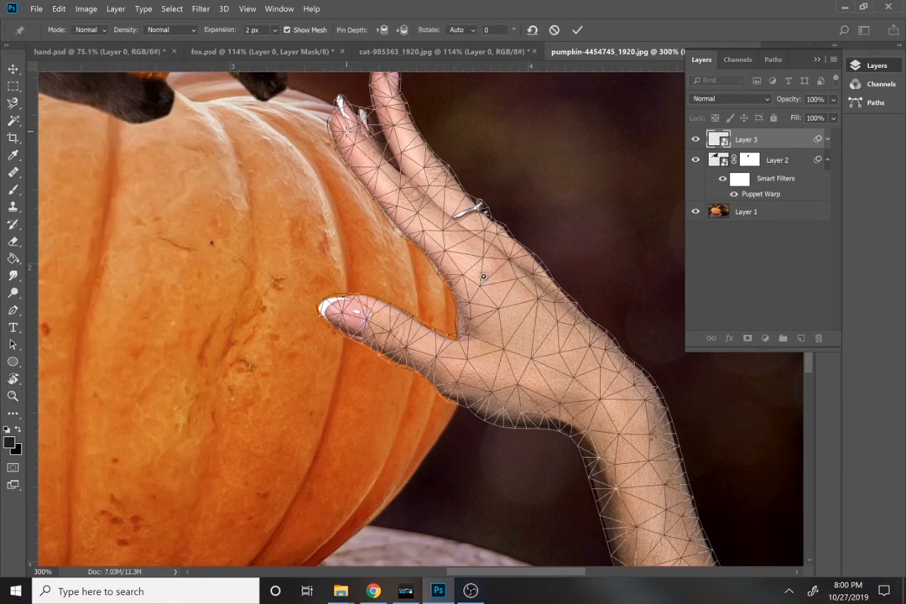
{"action": "mouse_move", "coordinate": [347, 134]}
{"action": "left_mouse_down"}
{"action": "mouse_move", "coordinate": [336, 124]}
{"action": "mouse_move", "coordinate": [350, 138]}
{"action": "left_mouse_up"}
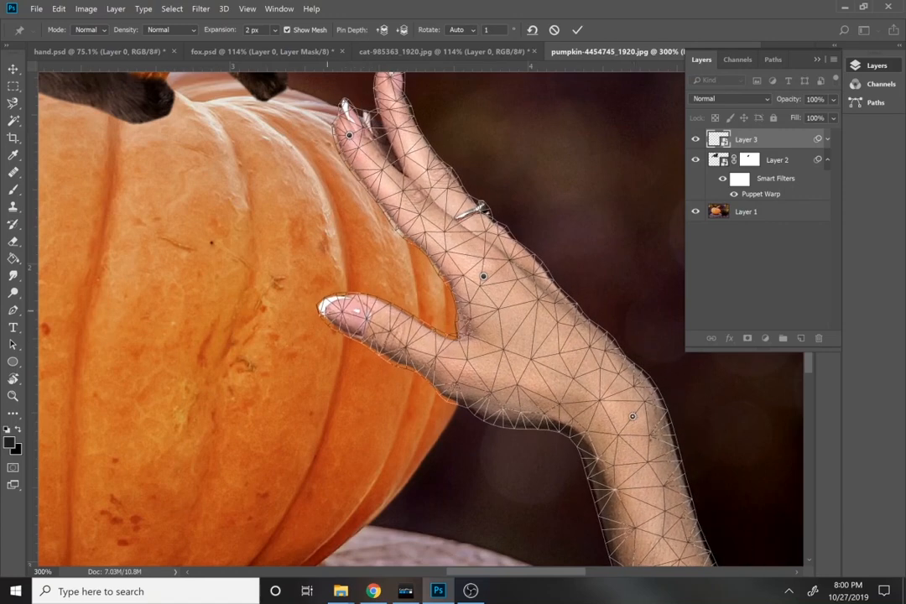
- Bend the thumb downward across the pumpkin with tip and joint pins, and anchor the thumb's base and the back of the hand
{"action": "left_click", "coordinate": [337, 310]}
{"action": "left_click_drag", "start_coordinate": [340, 312], "coordinate": [308, 423]}
{"action": "left_click", "coordinate": [379, 396]}
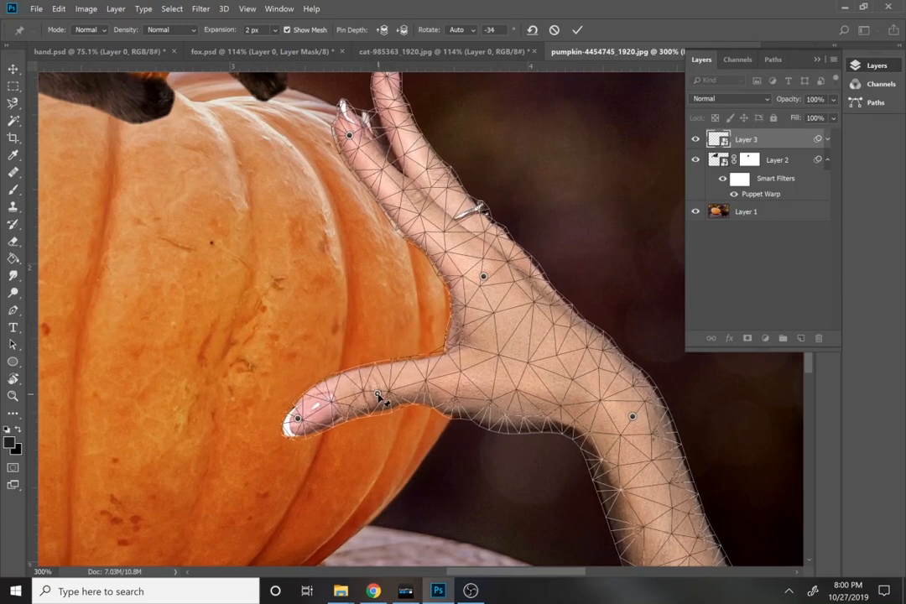
{"action": "left_click_drag", "start_coordinate": [380, 398], "coordinate": [387, 437]}
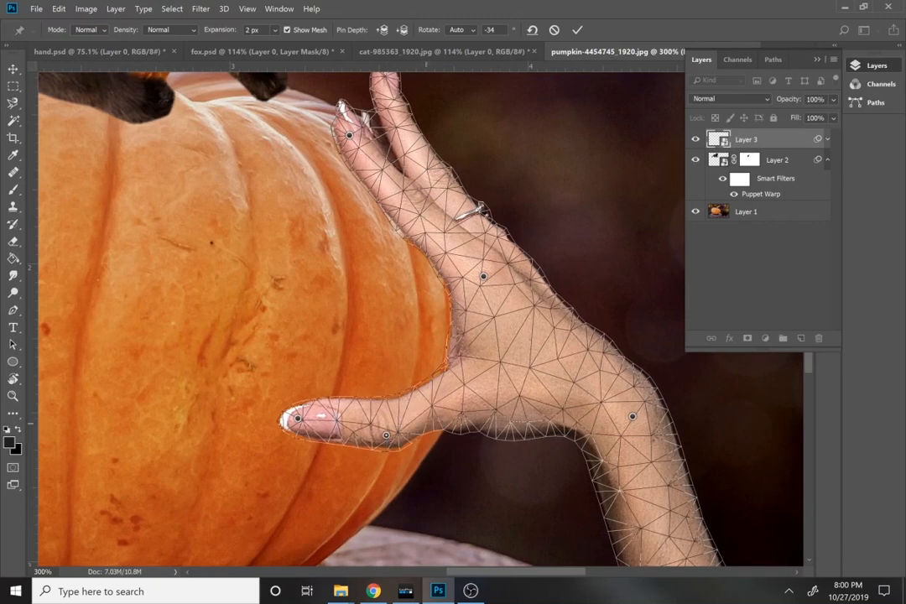
{"action": "left_click_drag", "start_coordinate": [480, 409], "coordinate": [473, 421]}
{"action": "left_click_drag", "start_coordinate": [559, 332], "coordinate": [569, 311]}
- Pin both fingers near their knuckles and bend the fingertips toward the pumpkin, replacing the mid-finger pin on the upper finger
{"action": "left_click", "coordinate": [408, 207]}
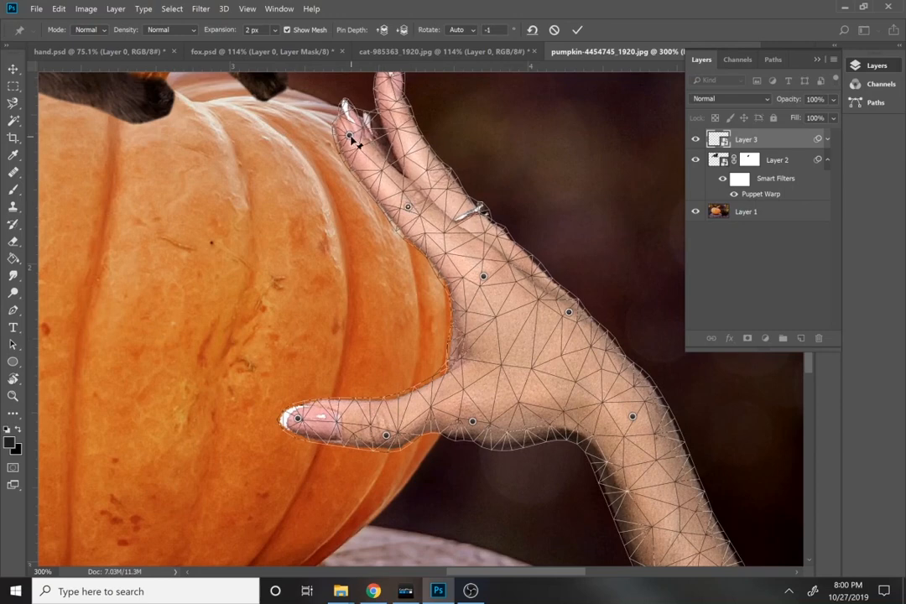
{"action": "left_click_drag", "start_coordinate": [349, 135], "coordinate": [327, 158]}
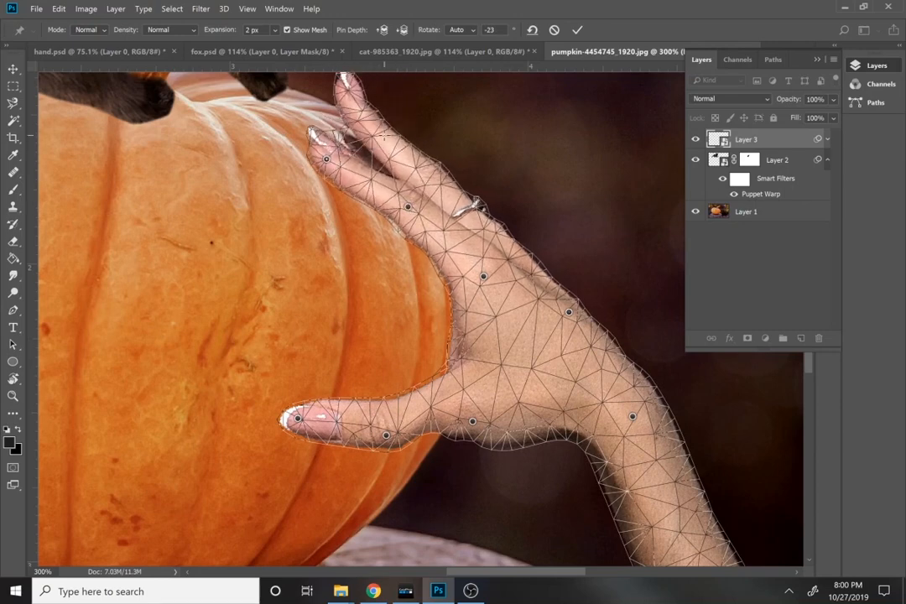
{"action": "left_click", "coordinate": [385, 135]}
{"action": "left_click", "coordinate": [386, 139]}
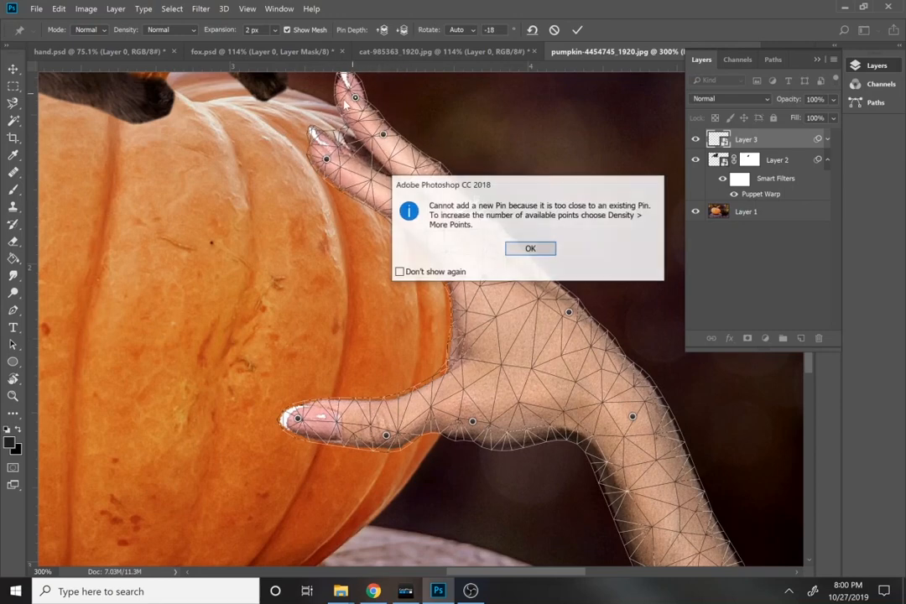
{"action": "left_click", "coordinate": [531, 248]}
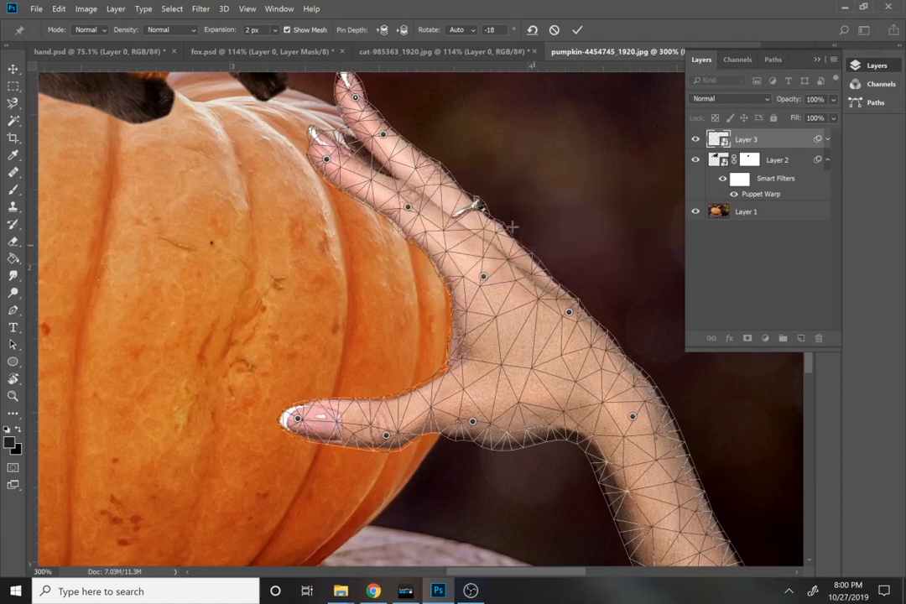
{"action": "left_click", "coordinate": [385, 136], "text": "alt"}
{"action": "left_click", "coordinate": [433, 175]}
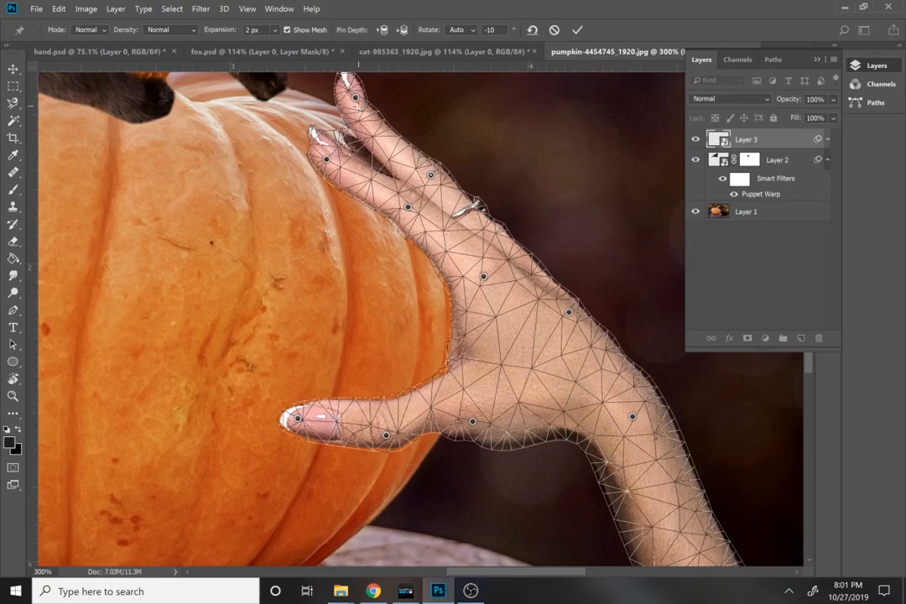
{"action": "mouse_move", "coordinate": [356, 101]}
{"action": "left_mouse_down"}
{"action": "mouse_move", "coordinate": [347, 96]}
{"action": "mouse_move", "coordinate": [343, 113]}
{"action": "left_mouse_up"}
- Remove the existing fingertip pins and re-pin the upper fingertip, bending it down onto the pumpkin's edge
{"action": "left_click", "coordinate": [328, 160], "text": "alt"}
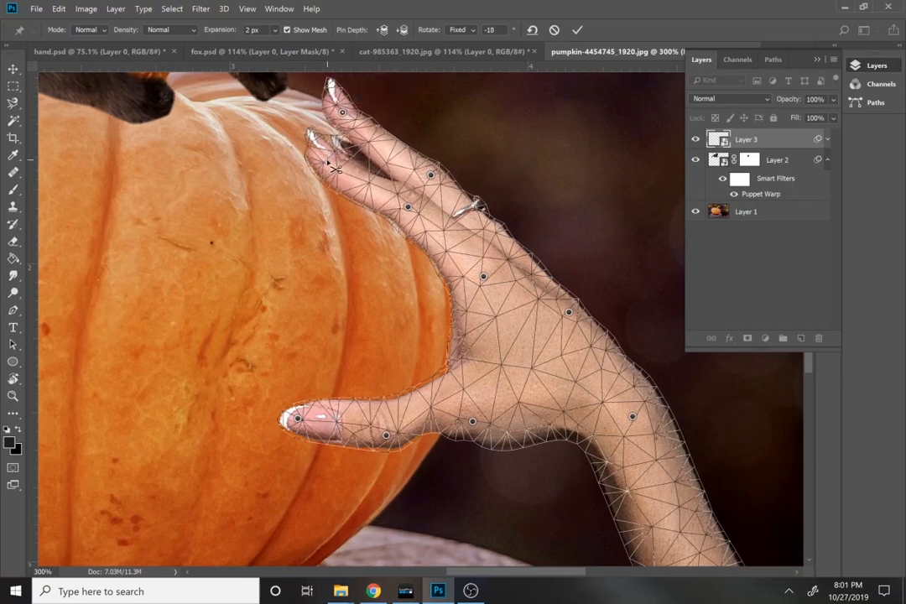
{"action": "left_click_drag", "start_coordinate": [331, 156], "coordinate": [372, 220]}
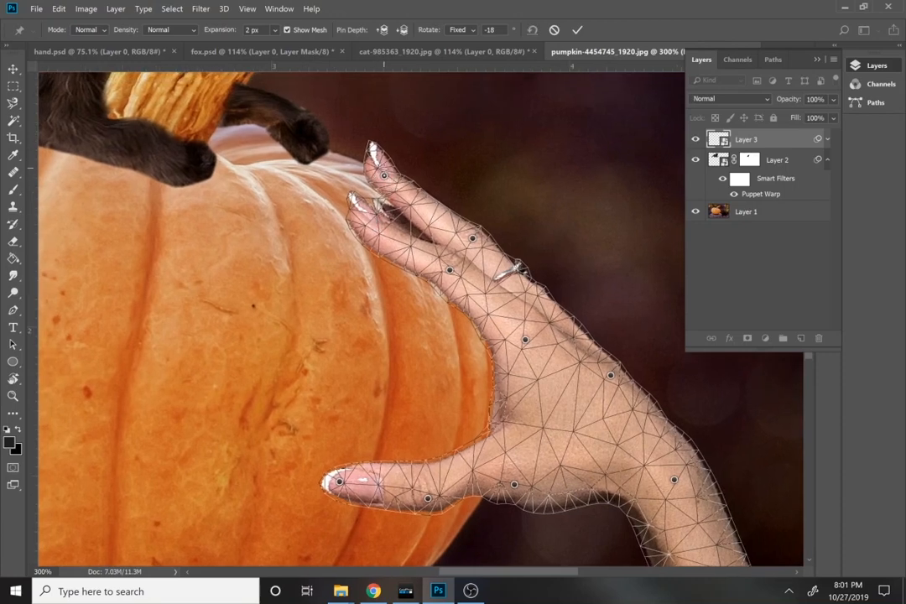
{"action": "left_click", "coordinate": [384, 176], "text": "alt"}
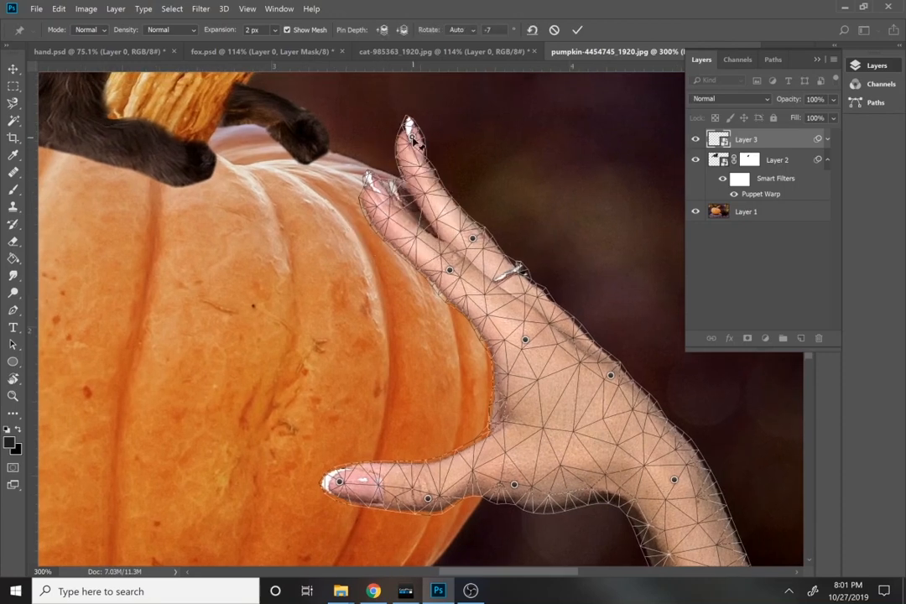
{"action": "left_click_drag", "start_coordinate": [409, 131], "coordinate": [376, 174]}
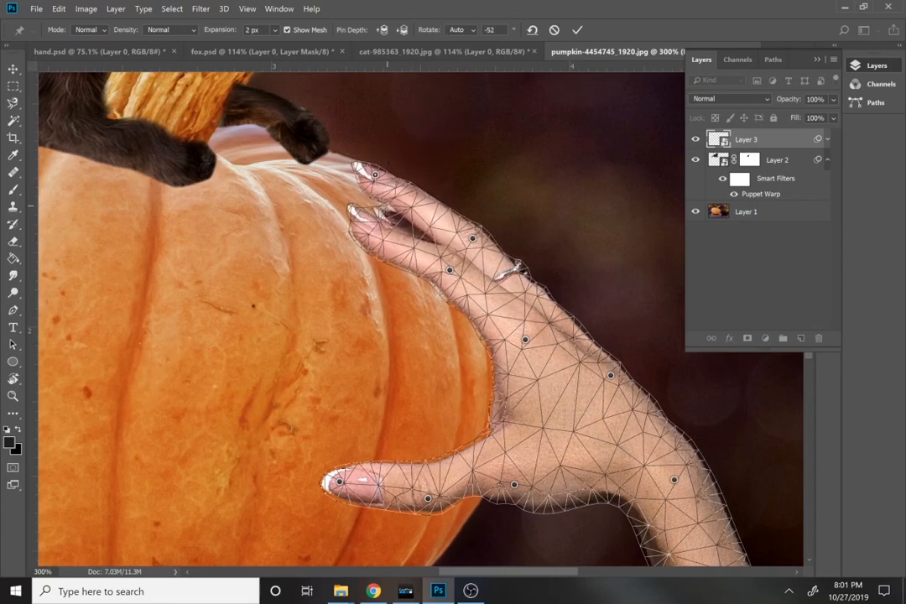
- Try to pose the lower fingertip with its own pin, and remove that pin while keeping the upper fingertip's pin
{"action": "left_click_drag", "start_coordinate": [366, 245], "coordinate": [364, 247]}
{"action": "left_click", "coordinate": [375, 175]}
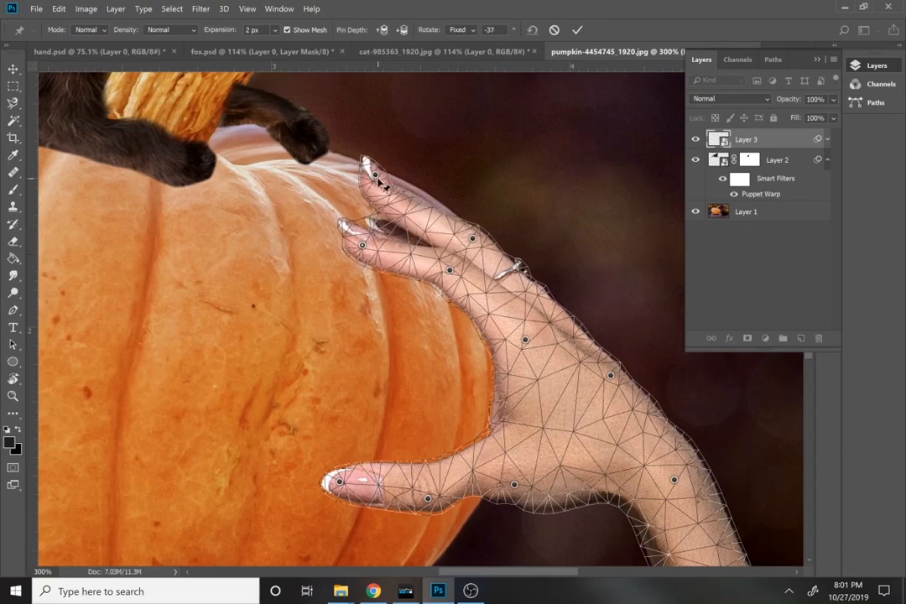
{"action": "left_click_drag", "start_coordinate": [378, 179], "coordinate": [379, 179]}
{"action": "left_click", "coordinate": [364, 244], "text": "alt"}
{"action": "left_click", "coordinate": [376, 175], "text": "alt"}
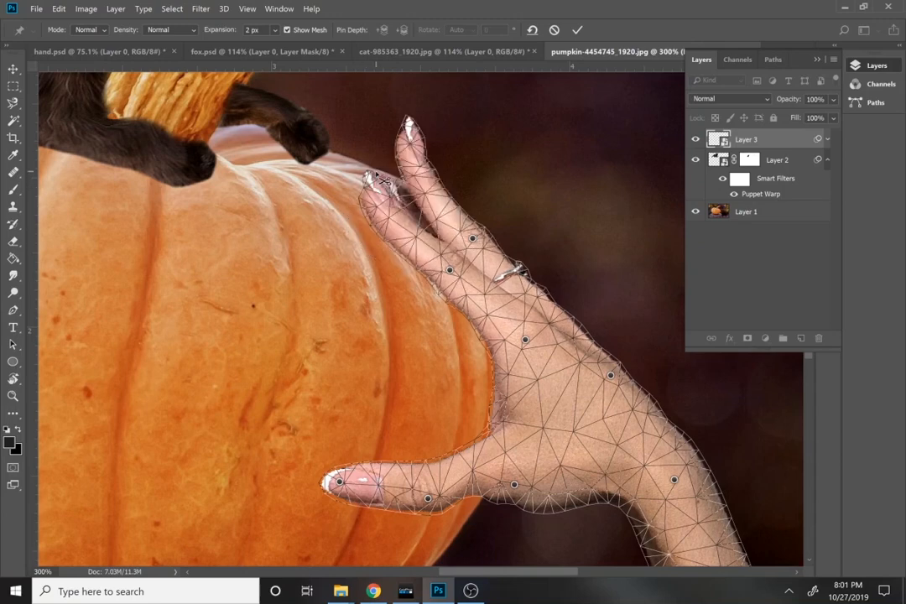
{"action": "key", "text": "ctrl+z"}
- Pin the lower forearm and swing it inward toward the stump so the arm hangs more vertically
{"action": "left_click_drag", "start_coordinate": [463, 299], "coordinate": [331, 166]}
{"action": "left_click_drag", "start_coordinate": [489, 278], "coordinate": [428, 141]}
{"action": "left_click_drag", "start_coordinate": [551, 393], "coordinate": [493, 412]}
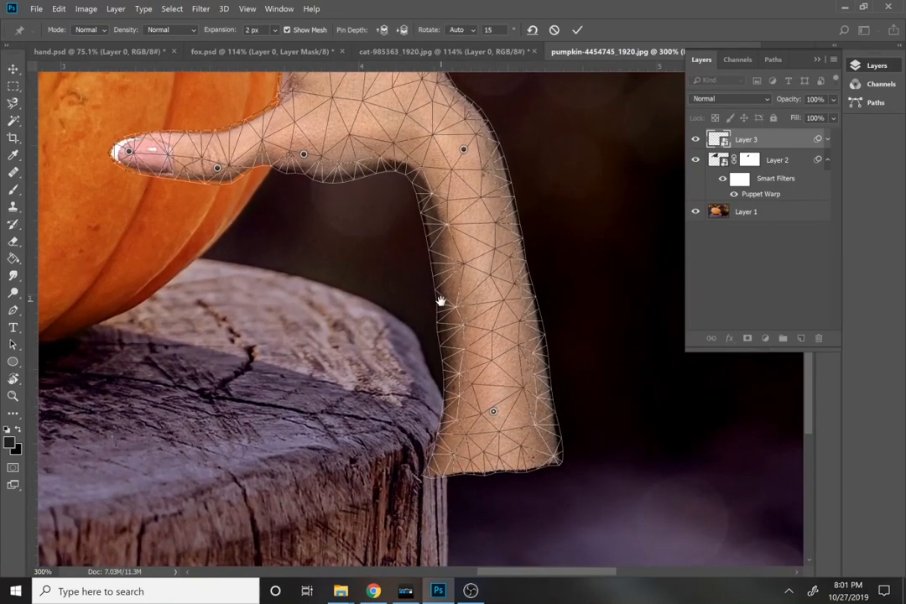
{"action": "left_click_drag", "start_coordinate": [441, 299], "coordinate": [498, 439]}
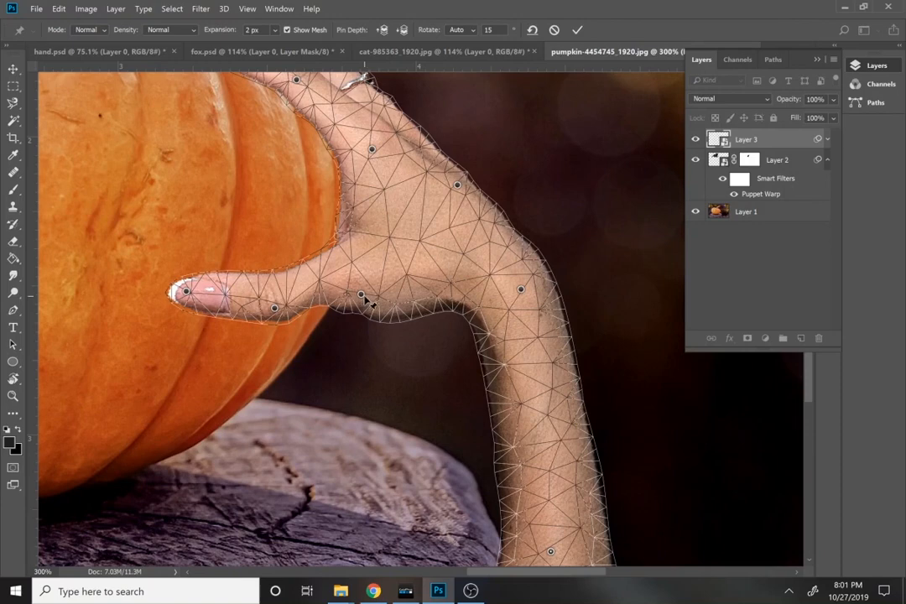
- Reshape the palm's lower edge, the back of the hand and the wrist with the warp pins, and apply the Puppet Warp
{"action": "left_click_drag", "start_coordinate": [362, 295], "coordinate": [424, 303]}
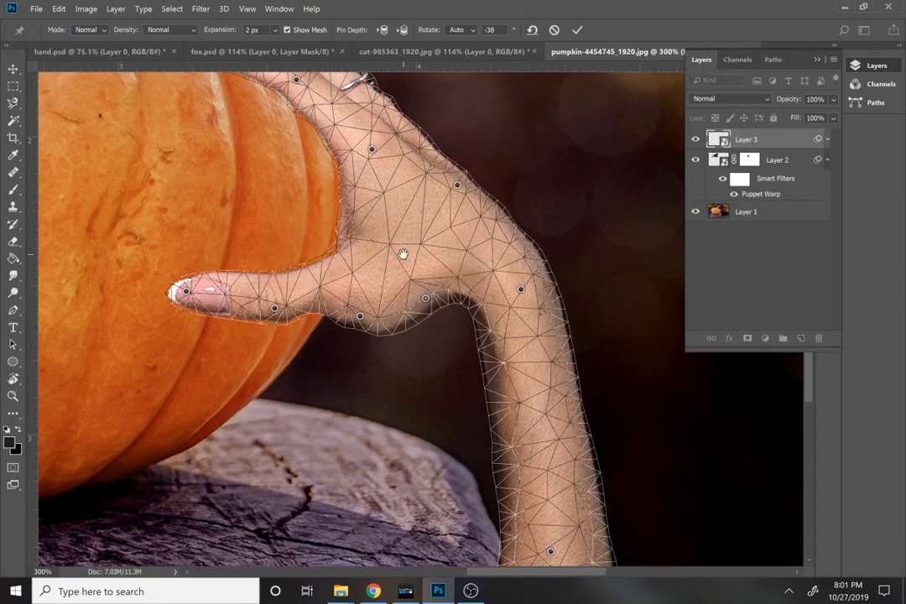
{"action": "left_click_drag", "start_coordinate": [403, 252], "coordinate": [429, 349]}
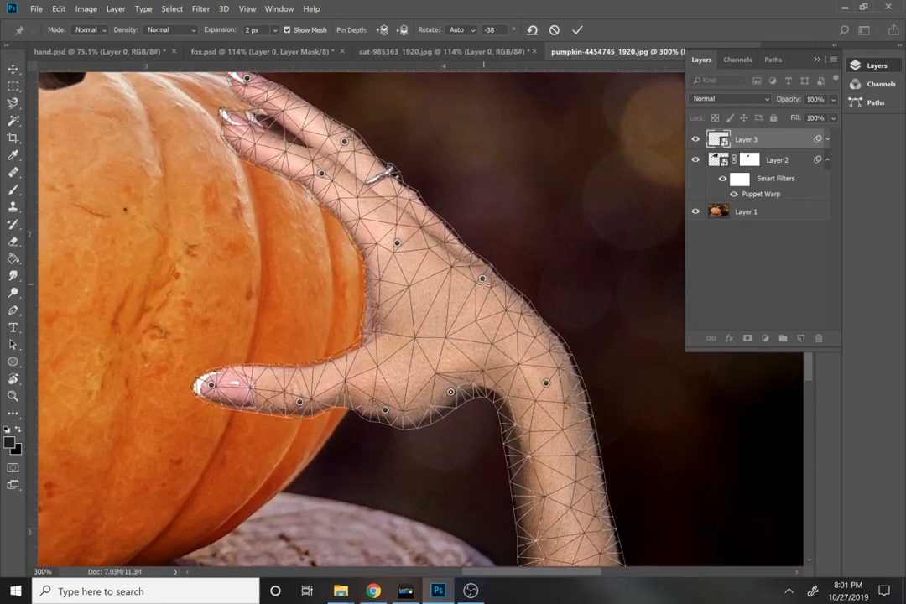
{"action": "left_click_drag", "start_coordinate": [484, 284], "coordinate": [467, 278]}
{"action": "key", "text": "ctrl+z"}
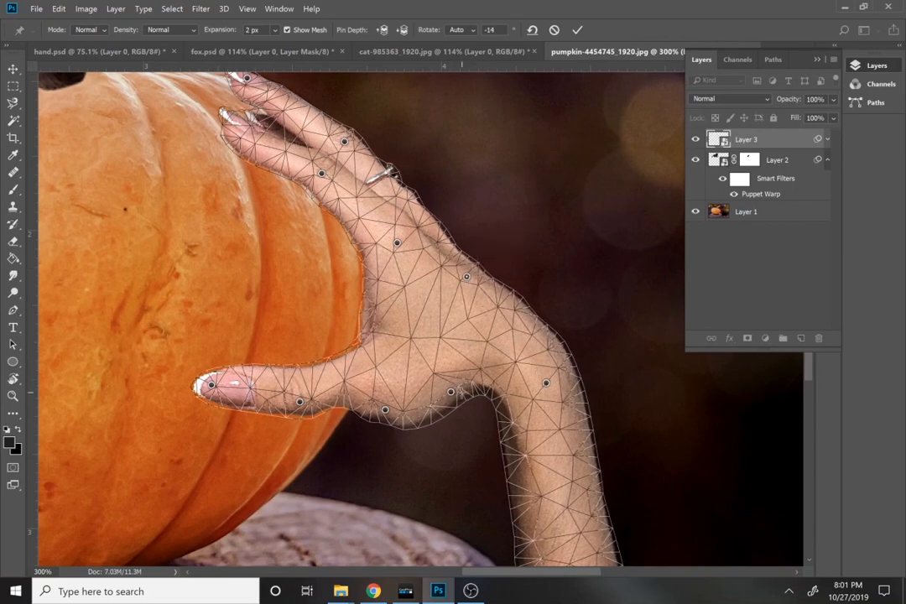
{"action": "left_click_drag", "start_coordinate": [451, 391], "coordinate": [452, 407]}
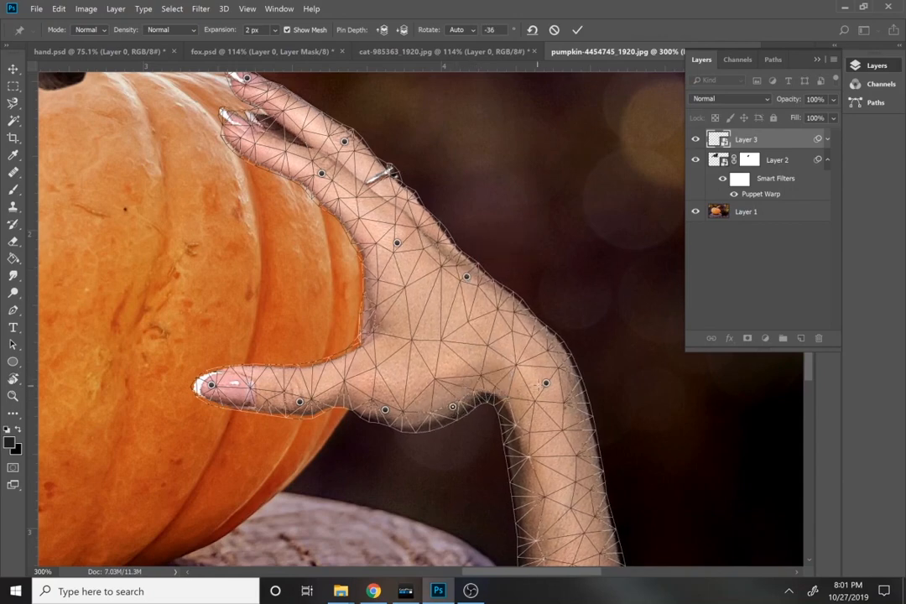
{"action": "left_click_drag", "start_coordinate": [546, 383], "coordinate": [519, 260]}
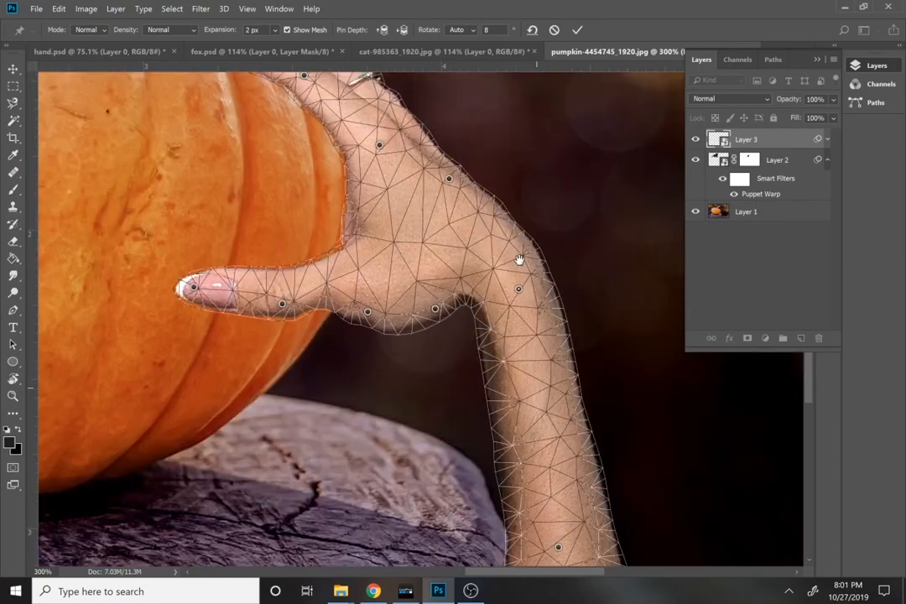
{"action": "key", "text": "Return"}
{"action": "key", "text": "z"}
{"action": "key", "text": "ctrl+0"}
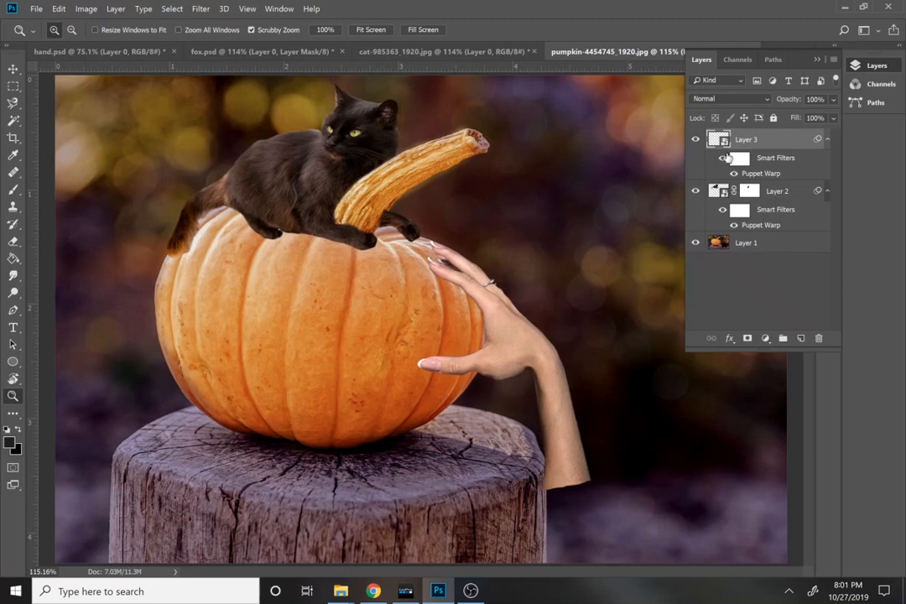
- Apply a Camera Raw Filter to the hand with exposure -0.35, clarity -31 and dehaze -21
{"action": "left_click", "coordinate": [193, 10]}
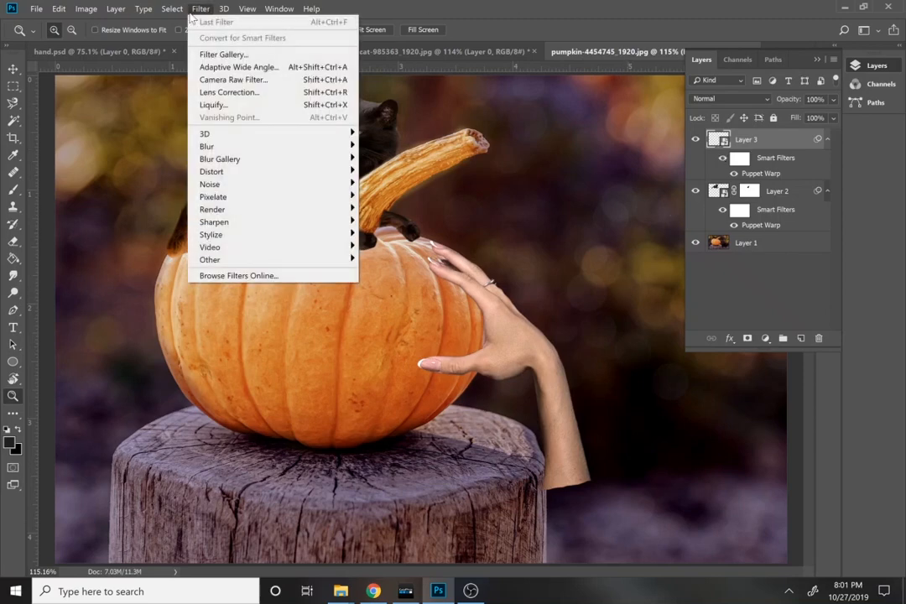
{"action": "left_click", "coordinate": [231, 80]}
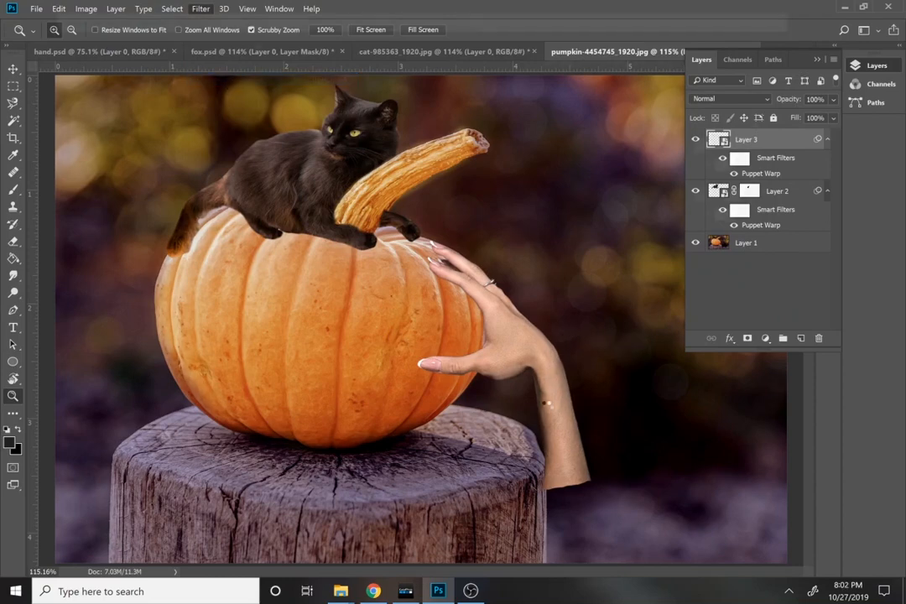
{"action": "left_click_drag", "start_coordinate": [701, 461], "coordinate": [686, 491]}
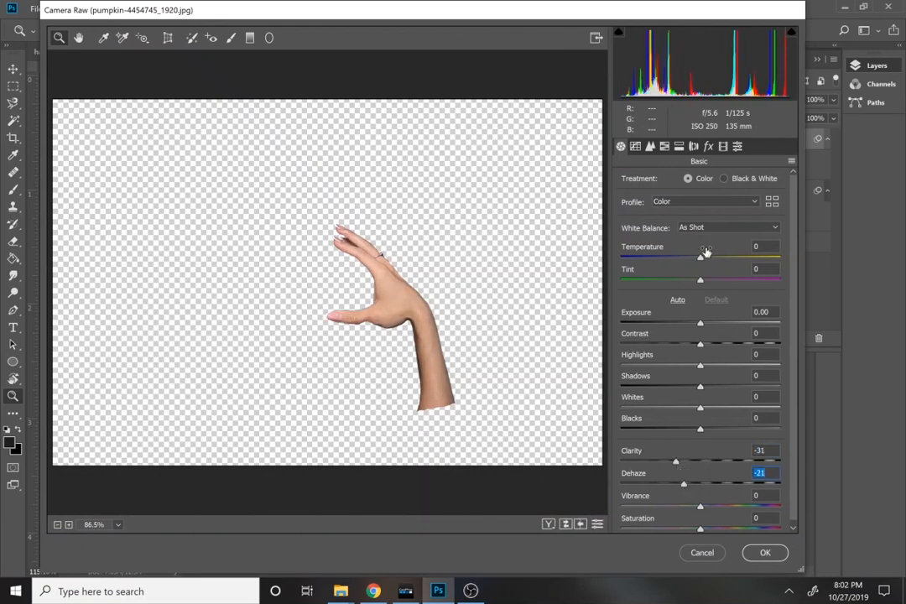
{"action": "left_click", "coordinate": [695, 323]}
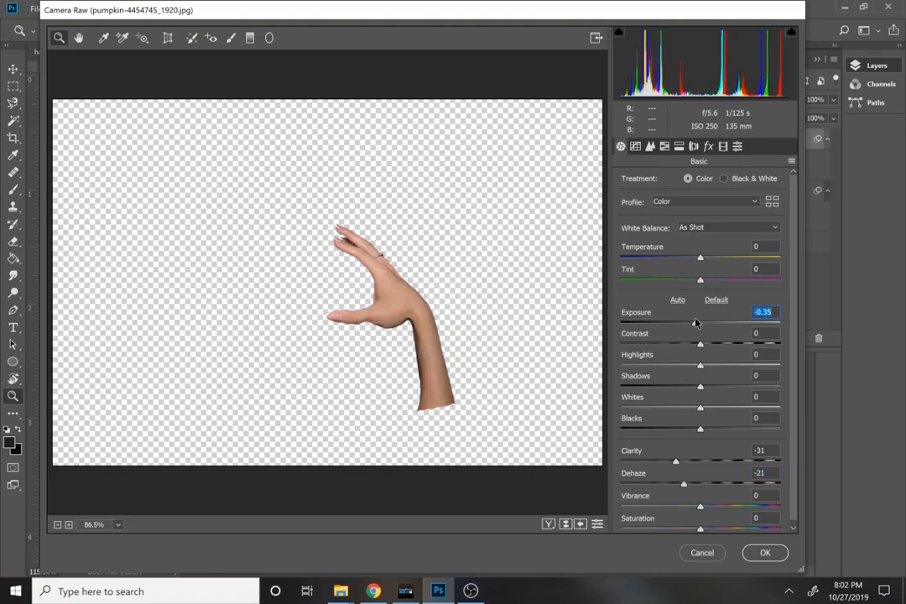
{"action": "left_click", "coordinate": [764, 552]}
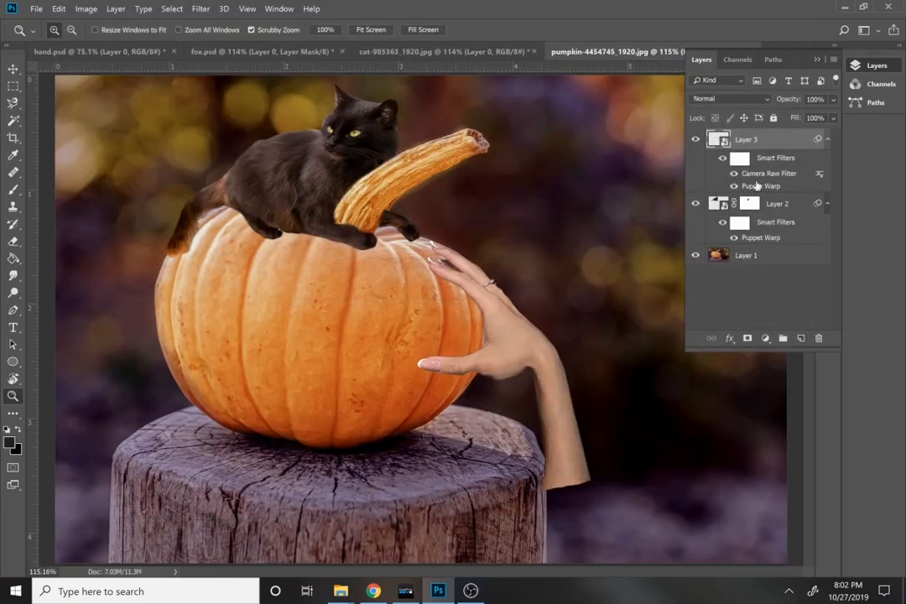
- Add a Curves adjustment clipped to the hand layer and lower the curve's white end slightly to darken the skin
{"action": "left_click", "coordinate": [767, 338]}
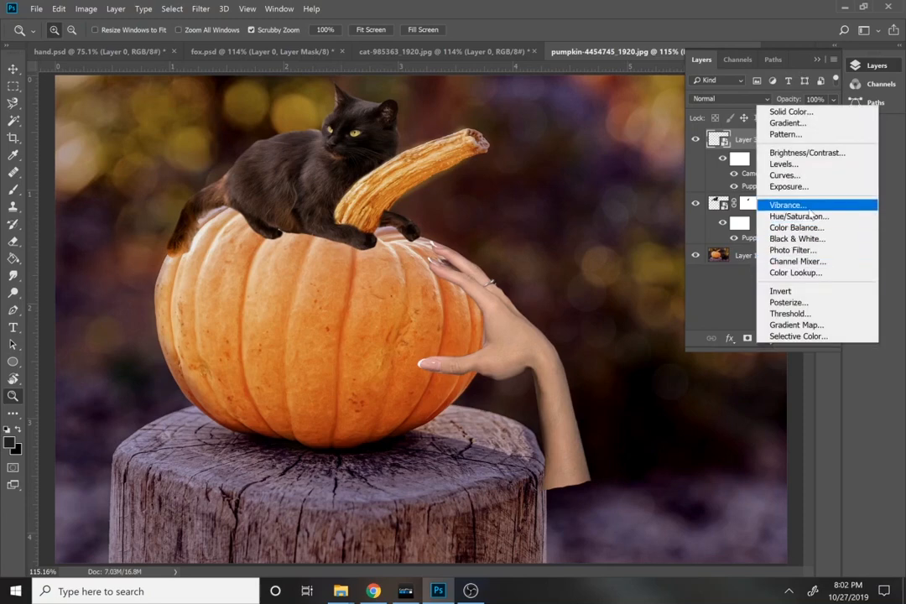
{"action": "left_click", "coordinate": [785, 175]}
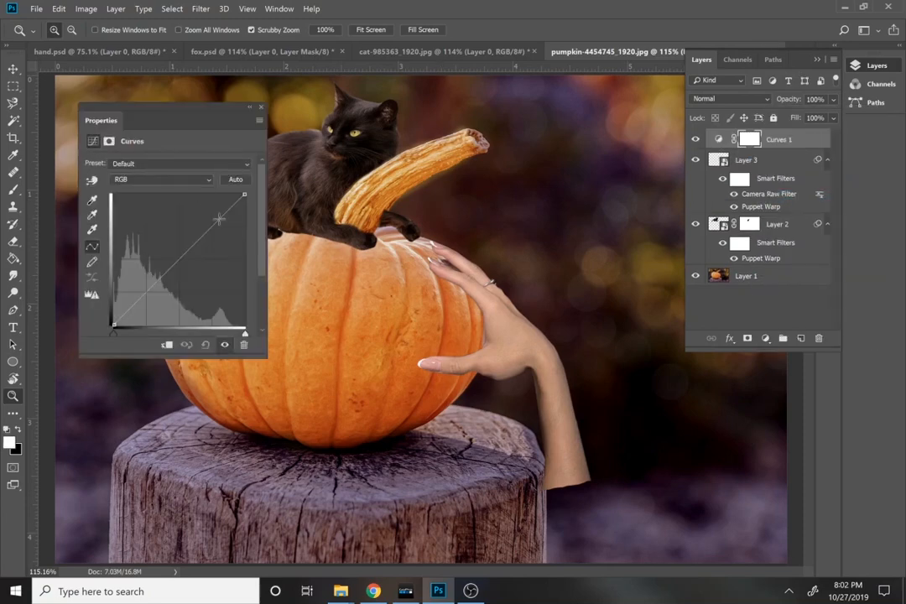
{"action": "left_click_drag", "start_coordinate": [242, 197], "coordinate": [247, 206]}
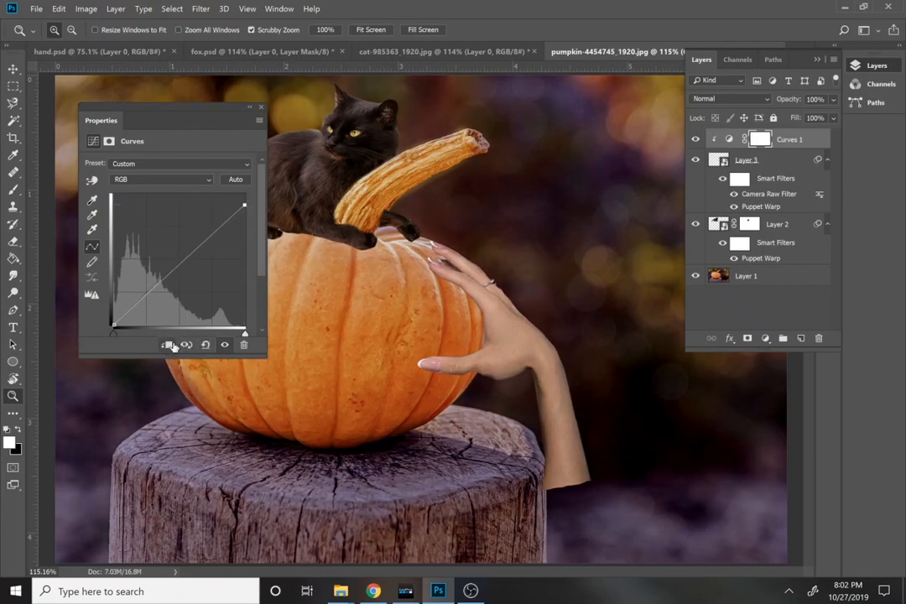
- Shift the clipped curve's black point slightly inward and pull down the red channel's white end to turn the hand greenish
{"action": "left_click", "coordinate": [167, 344]}
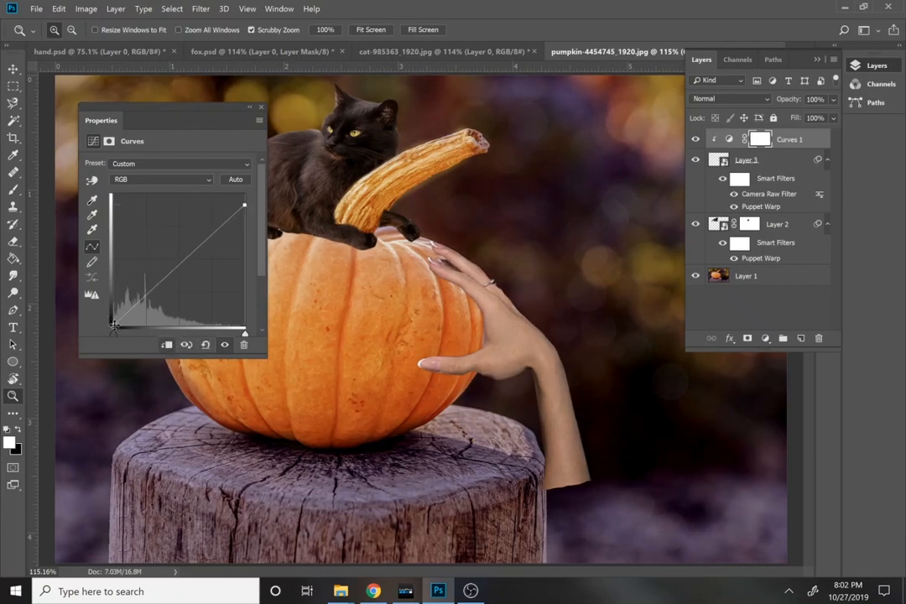
{"action": "left_click_drag", "start_coordinate": [114, 325], "coordinate": [128, 337]}
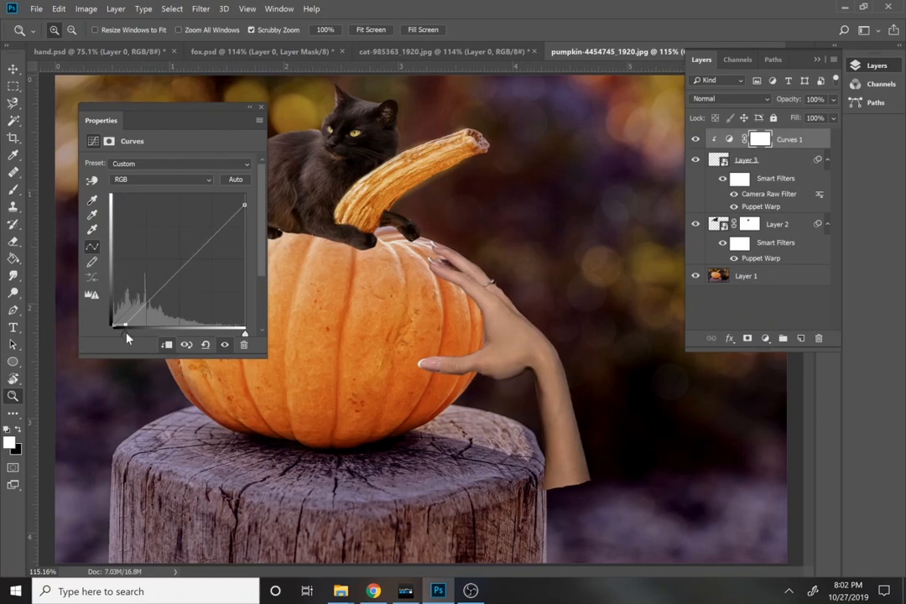
{"action": "left_click", "coordinate": [160, 180]}
{"action": "left_click", "coordinate": [147, 193]}
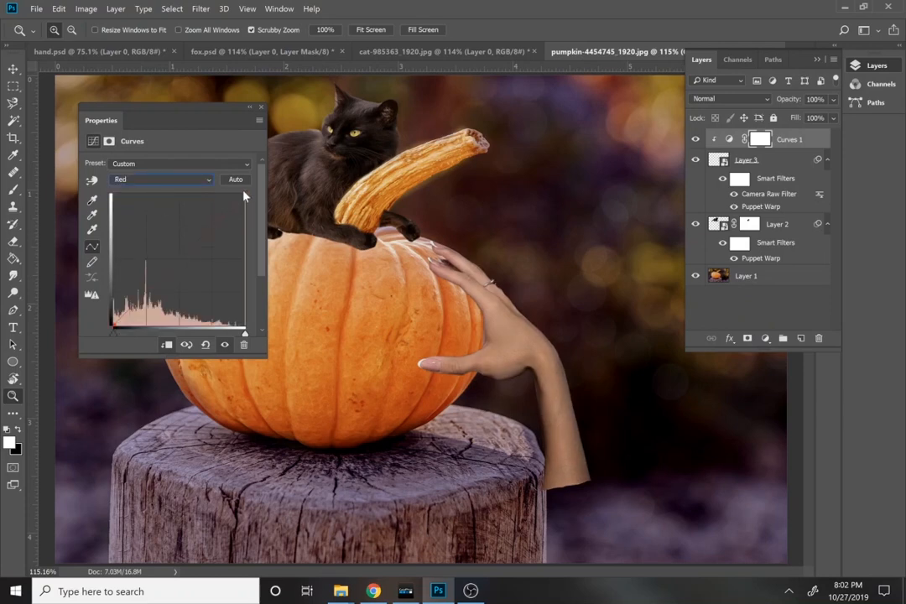
{"action": "left_click_drag", "start_coordinate": [245, 196], "coordinate": [247, 222]}
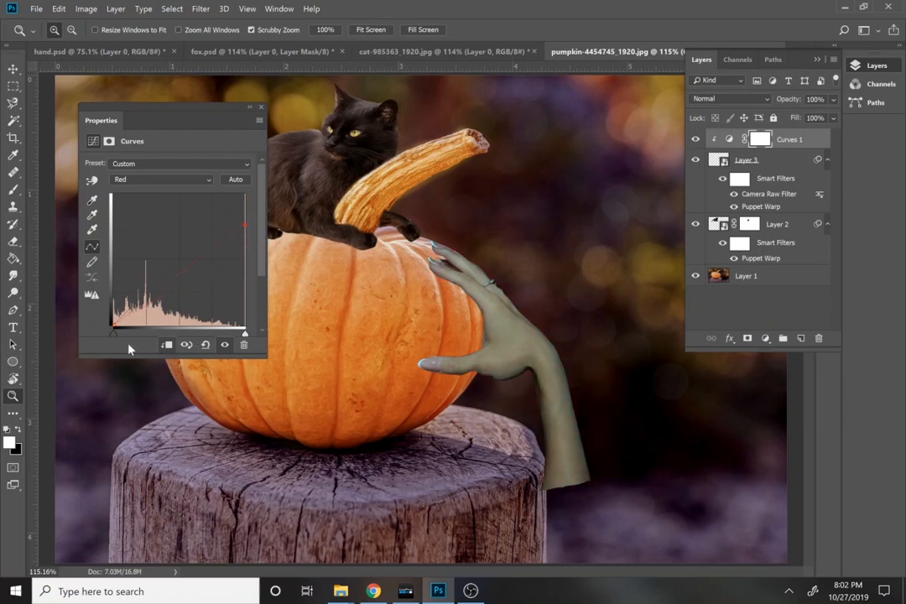
{"action": "left_click_drag", "start_coordinate": [116, 323], "coordinate": [131, 333]}
{"action": "left_click", "coordinate": [262, 109]}
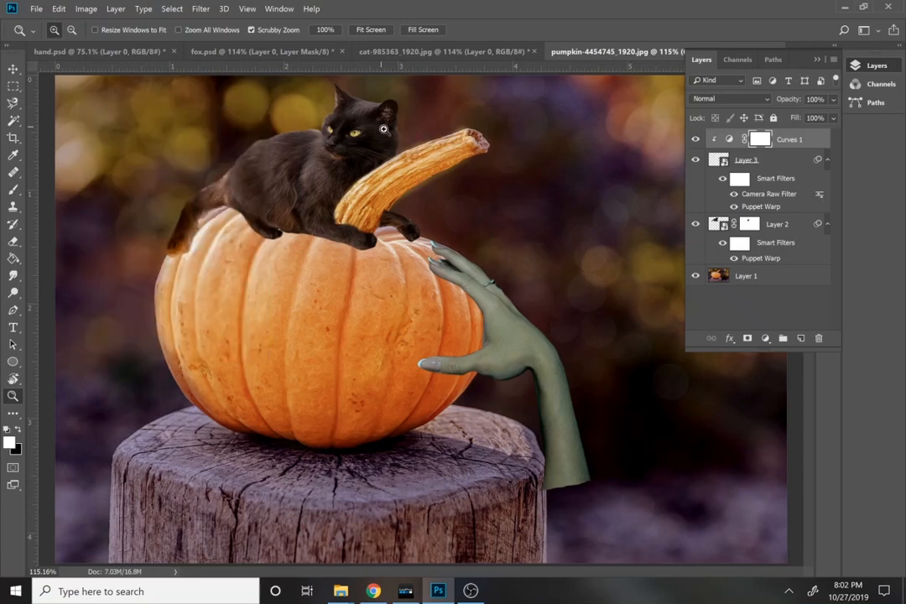
- Apply a Gaussian Blur with a 3.7-pixel radius to the mask of the Curves adjustment
{"action": "left_click", "coordinate": [201, 9]}
{"action": "mouse_move", "coordinate": [245, 146]}
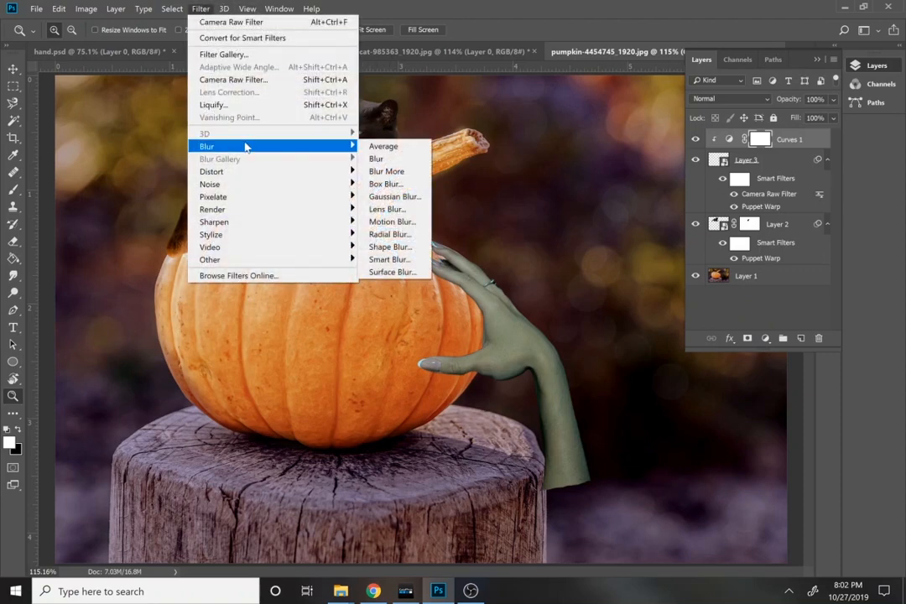
{"action": "left_click", "coordinate": [395, 197]}
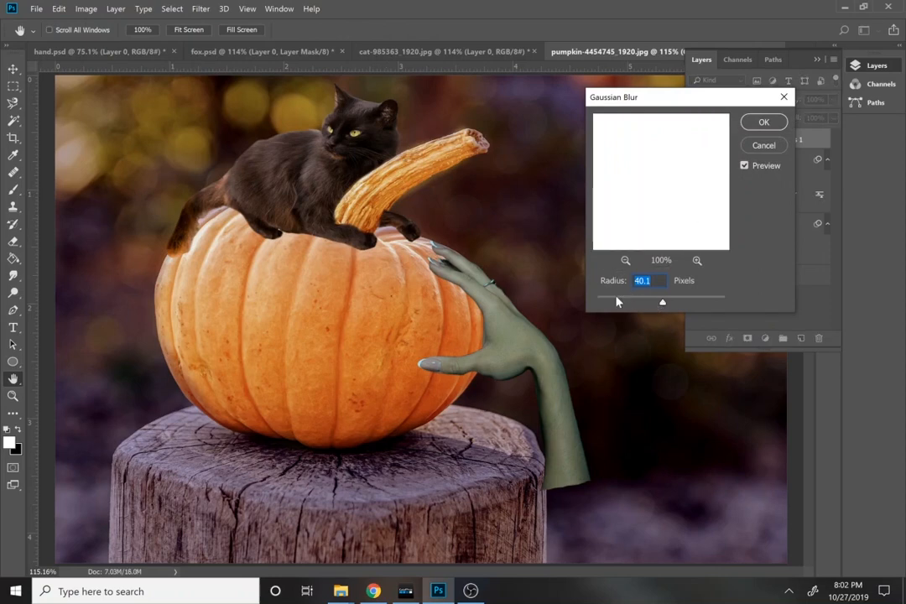
{"action": "left_click", "coordinate": [617, 301]}
{"action": "left_click", "coordinate": [762, 123]}
{"action": "key", "text": "z"}
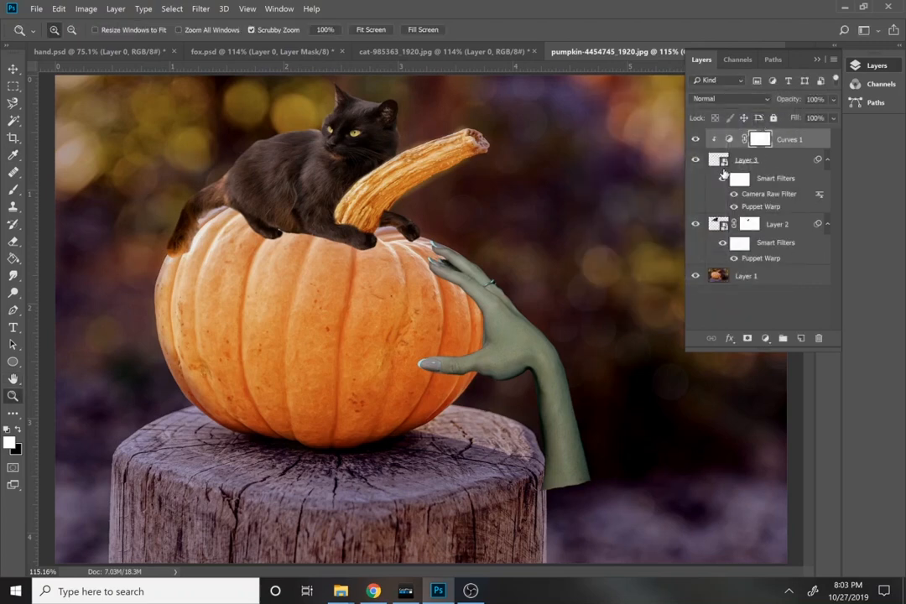
- Apply a Gaussian Blur smart filter with a 0.9-pixel radius to the hand layer, Layer 3
{"action": "left_click", "coordinate": [714, 163]}
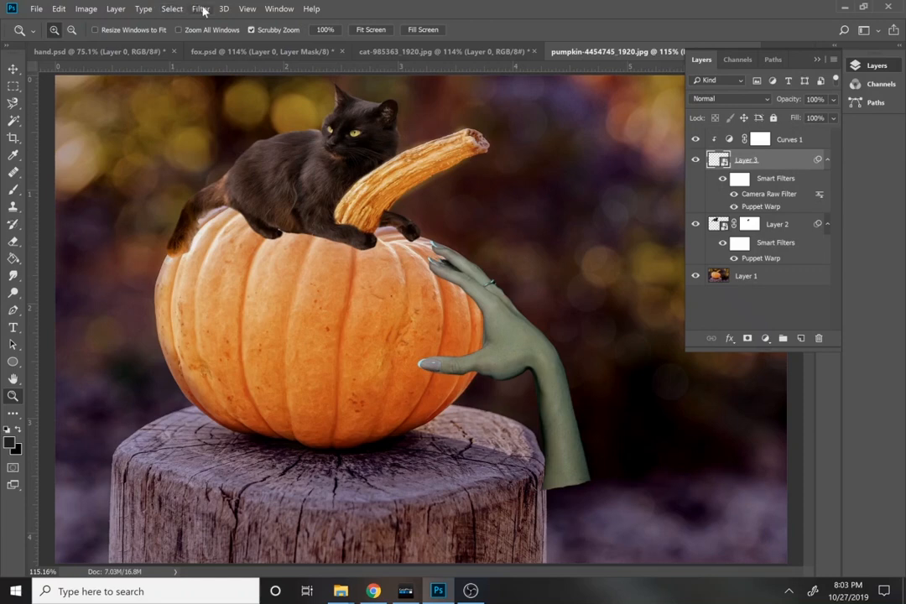
{"action": "left_click", "coordinate": [201, 8]}
{"action": "mouse_move", "coordinate": [224, 149]}
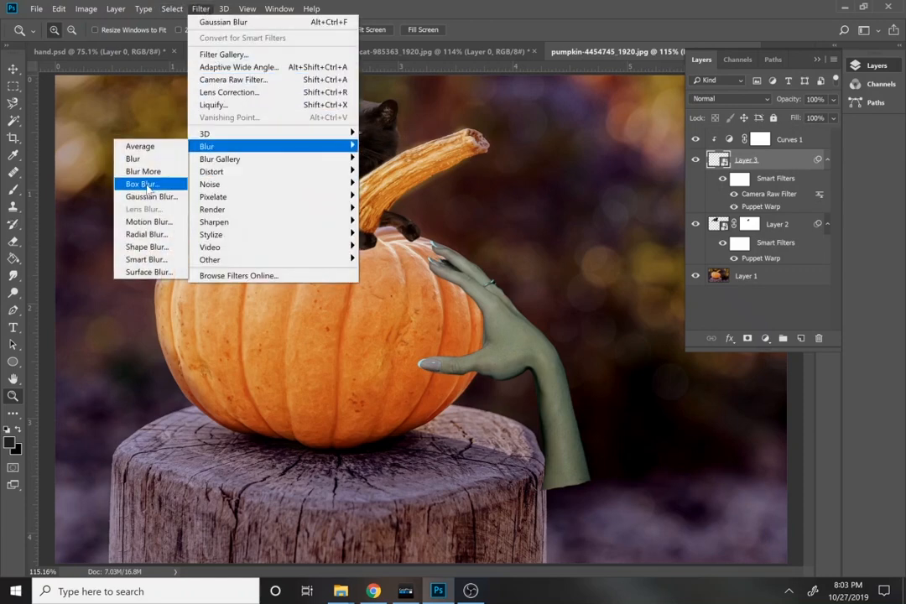
{"action": "left_click", "coordinate": [139, 197]}
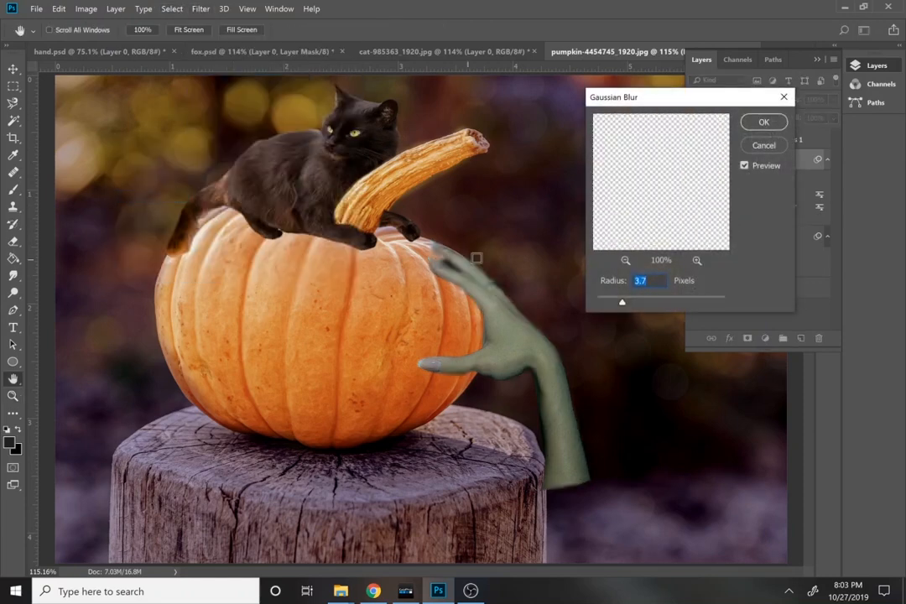
{"action": "left_click", "coordinate": [608, 301]}
{"action": "left_click_drag", "start_coordinate": [605, 300], "coordinate": [600, 300]}
{"action": "left_click_drag", "start_coordinate": [600, 304], "coordinate": [598, 304]}
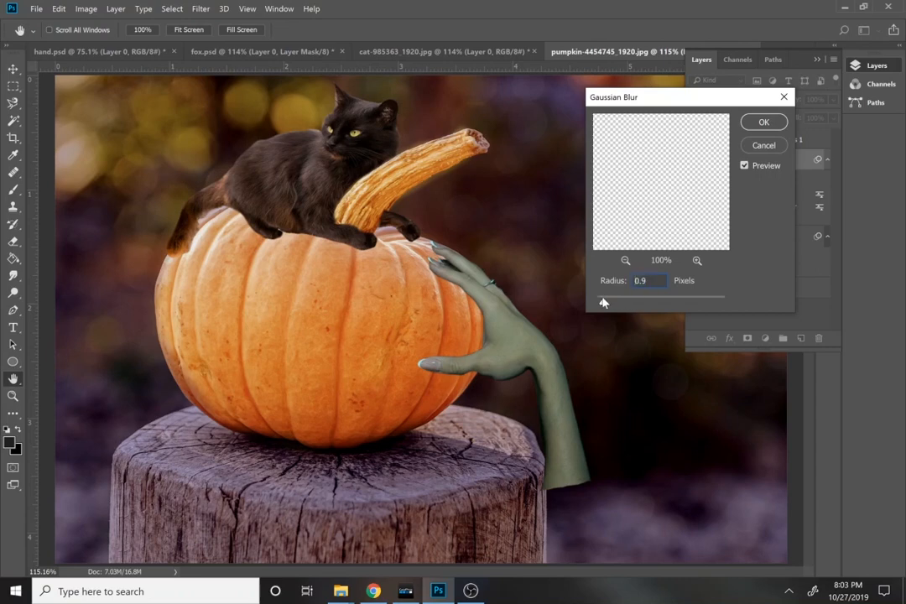
{"action": "left_click", "coordinate": [760, 122]}
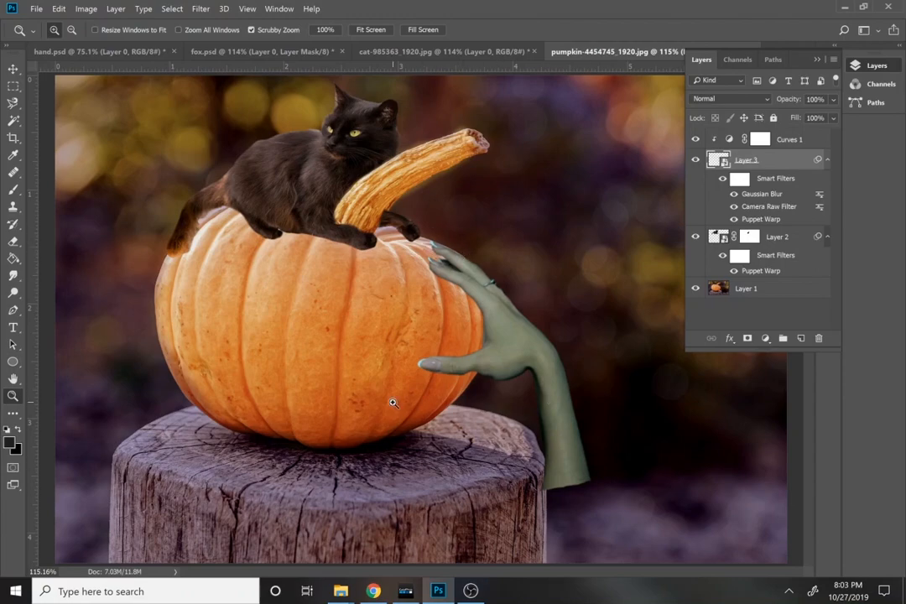
- Move the hand slightly upward and inward so its fingers reach farther over the pumpkin
{"action": "left_click", "coordinate": [247, 53]}
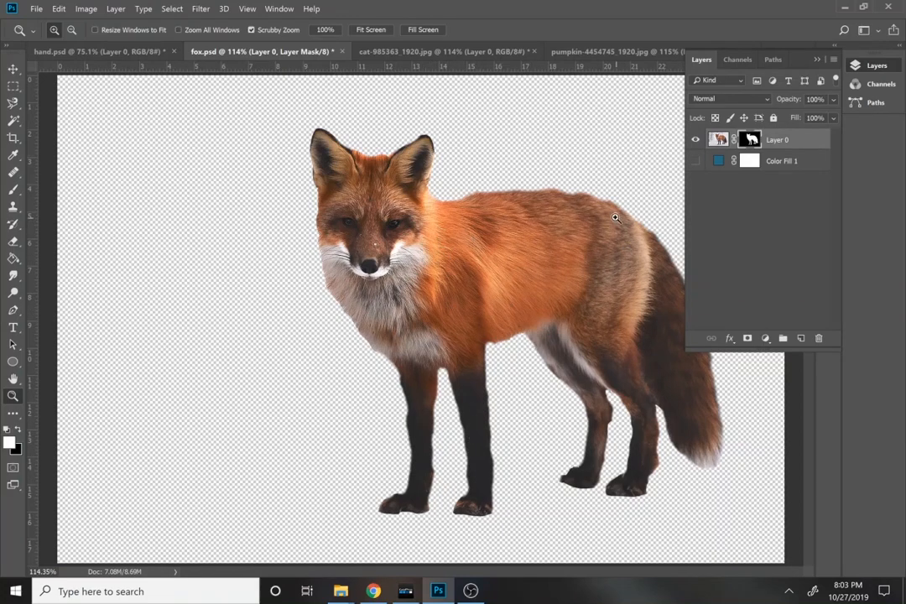
{"action": "left_click", "coordinate": [573, 52]}
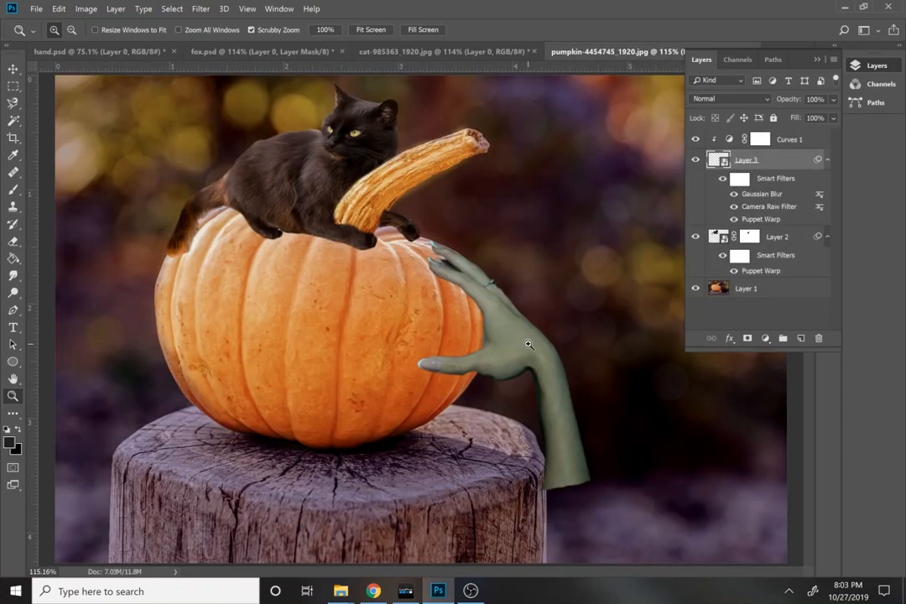
{"action": "key", "text": "v"}
{"action": "left_click_drag", "start_coordinate": [529, 363], "coordinate": [519, 355]}
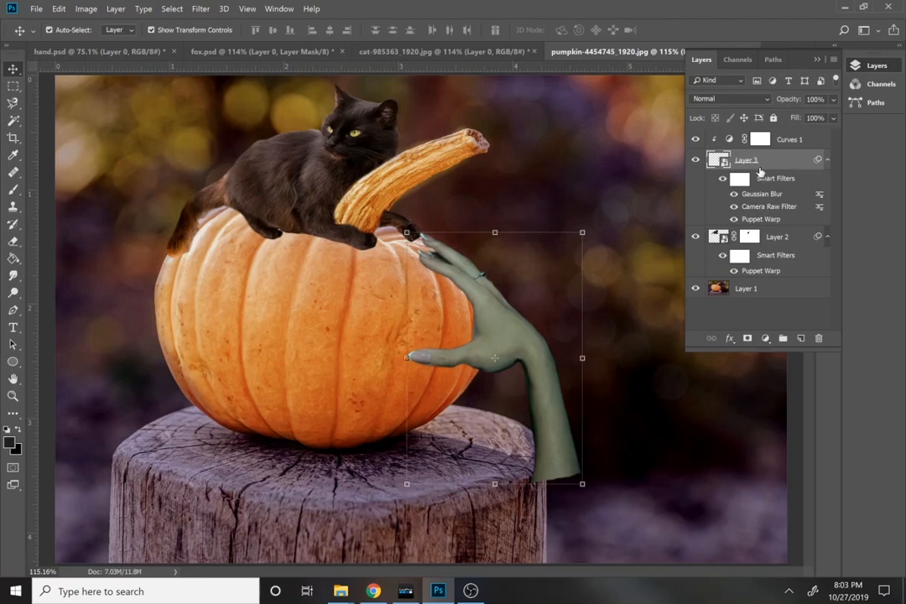
- Merge the hand layer and its clipped Curves adjustment into a single layer
{"action": "right_click", "coordinate": [765, 159]}
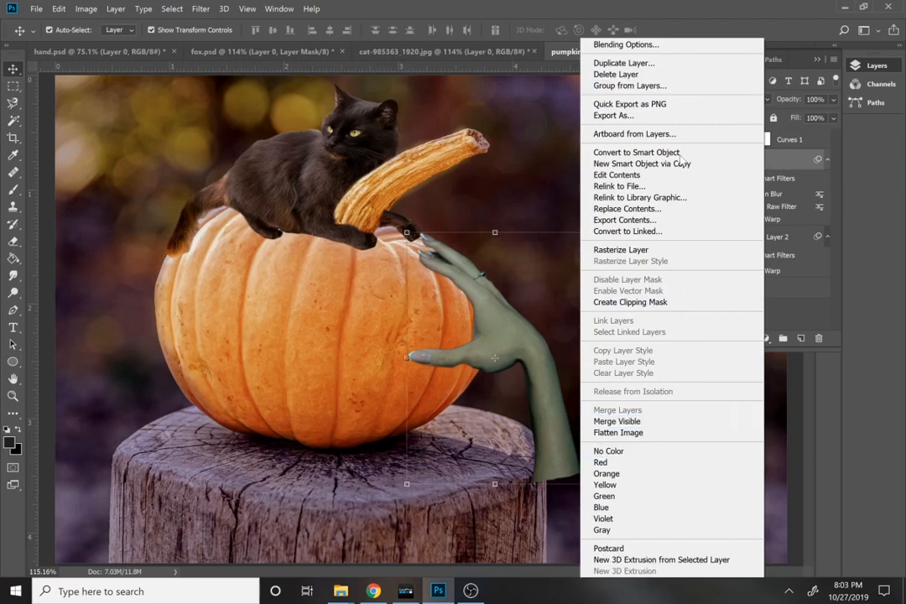
{"action": "left_click", "coordinate": [804, 142]}
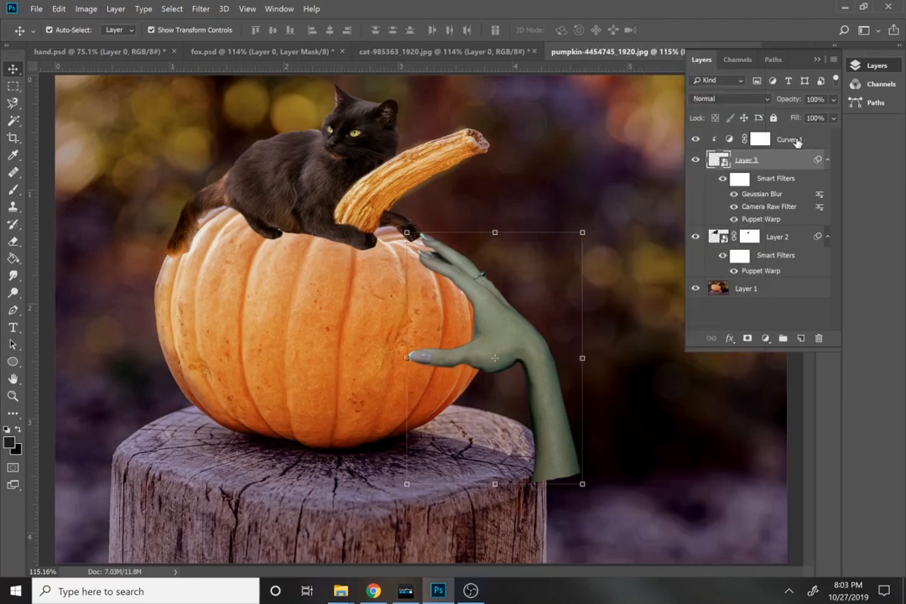
{"action": "left_click", "coordinate": [798, 143]}
{"action": "left_click", "coordinate": [782, 224], "text": "shift"}
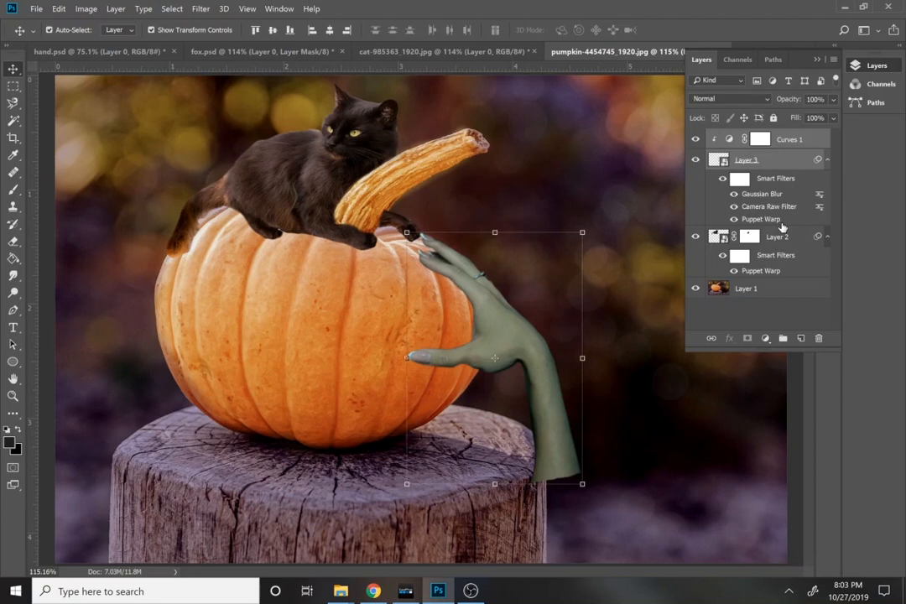
{"action": "right_click", "coordinate": [776, 179]}
{"action": "left_click", "coordinate": [765, 185]}
{"action": "right_click", "coordinate": [776, 178]}
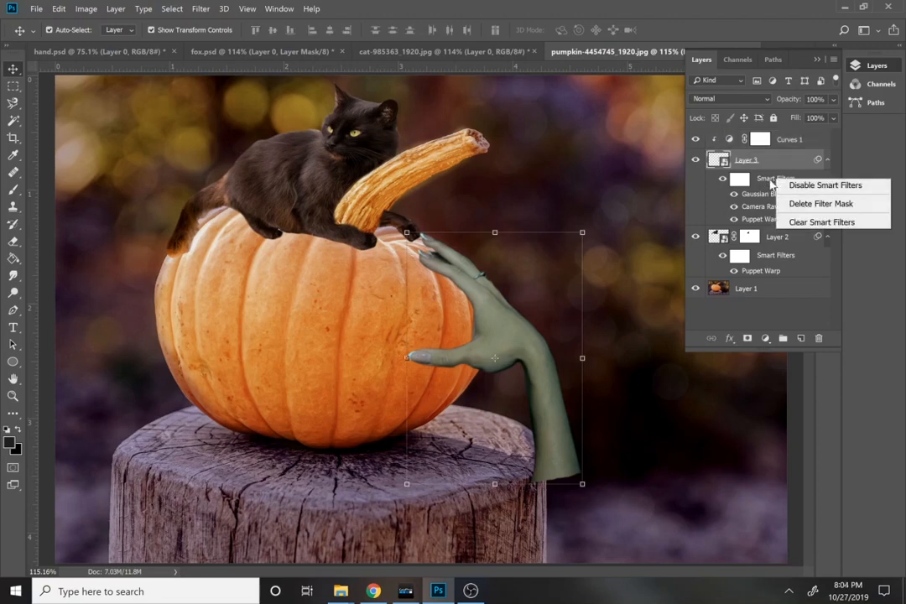
{"action": "left_click", "coordinate": [769, 208]}
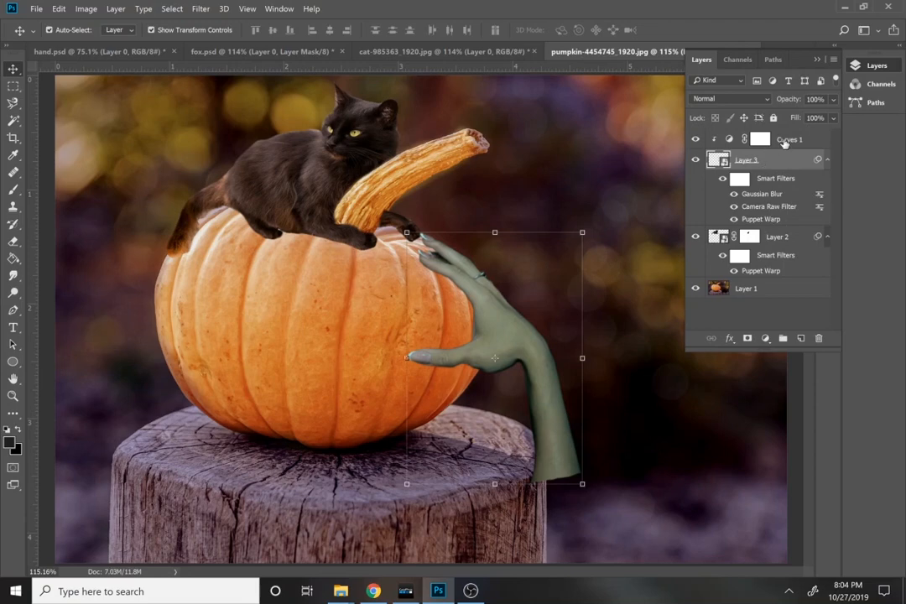
{"action": "left_click", "coordinate": [784, 143], "text": "shift"}
{"action": "right_click", "coordinate": [784, 143]}
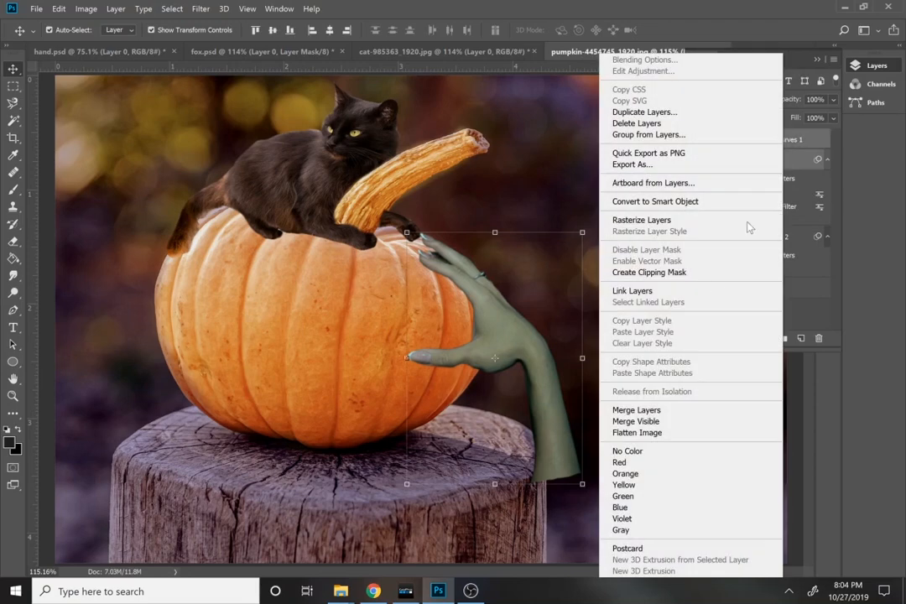
{"action": "left_click", "coordinate": [661, 411]}
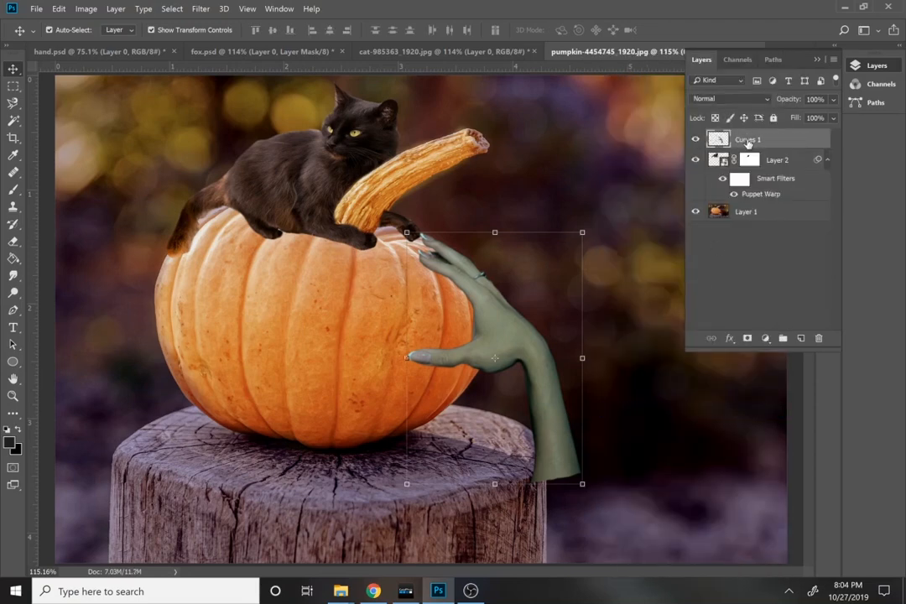
- Add a new Curves adjustment above the merged hand layer and clip it to that layer
{"action": "left_click", "coordinate": [744, 341]}
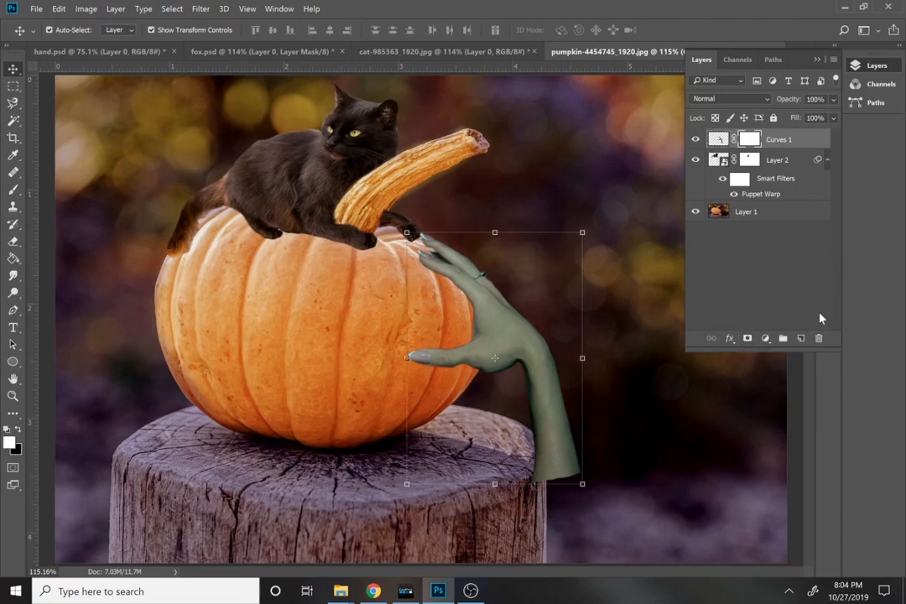
{"action": "key", "text": "ctrl+z"}
{"action": "left_click", "coordinate": [769, 338]}
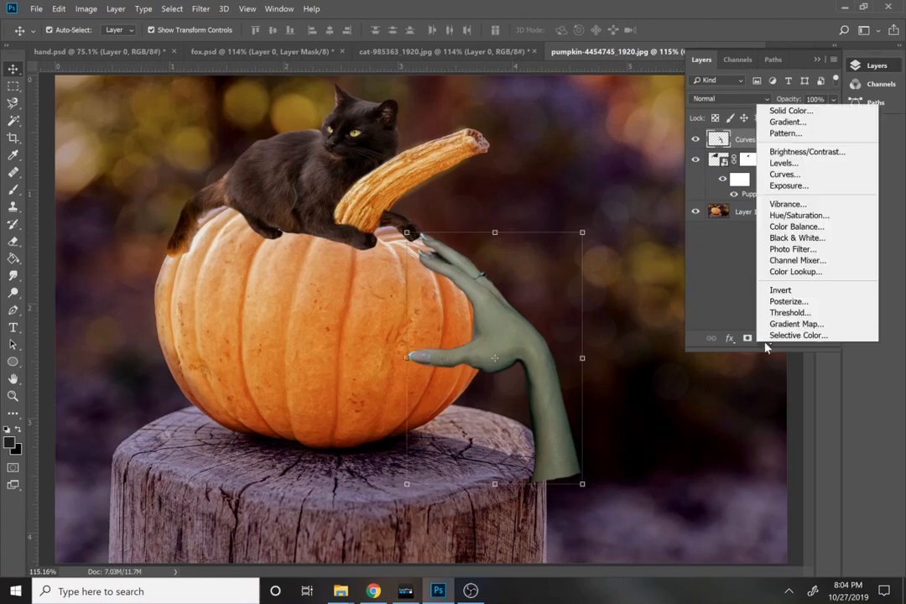
{"action": "left_click", "coordinate": [823, 174]}
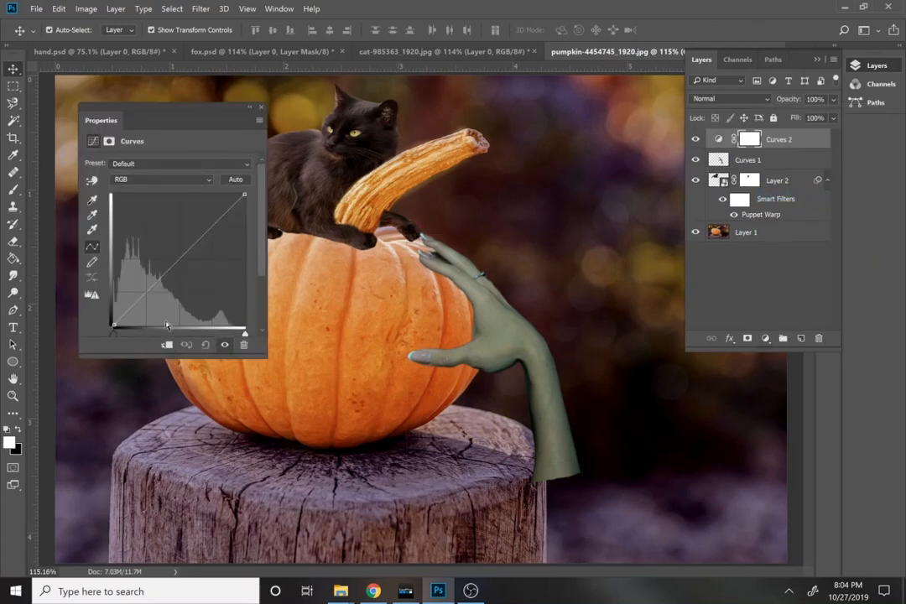
{"action": "left_click", "coordinate": [166, 346]}
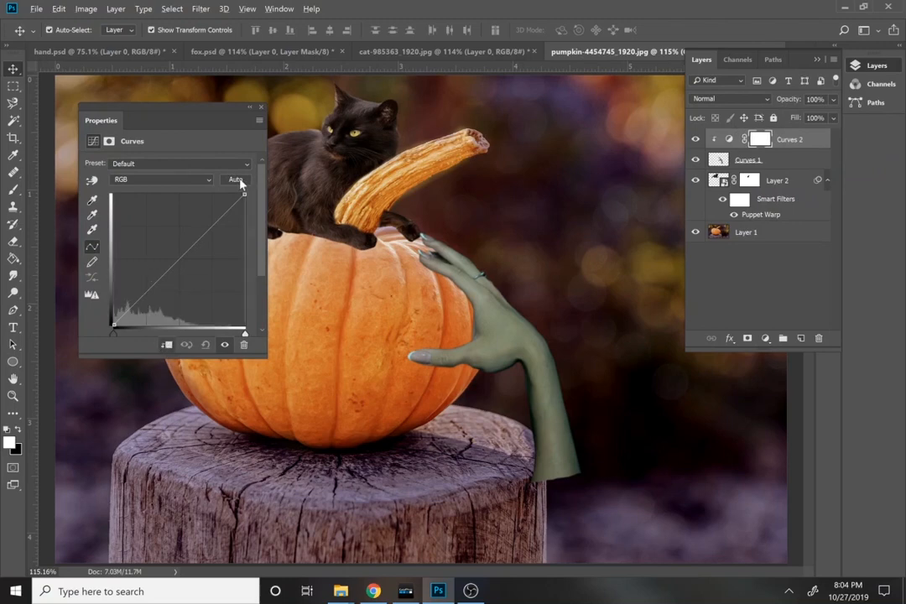
{"action": "left_click", "coordinate": [237, 181], "text": "alt"}
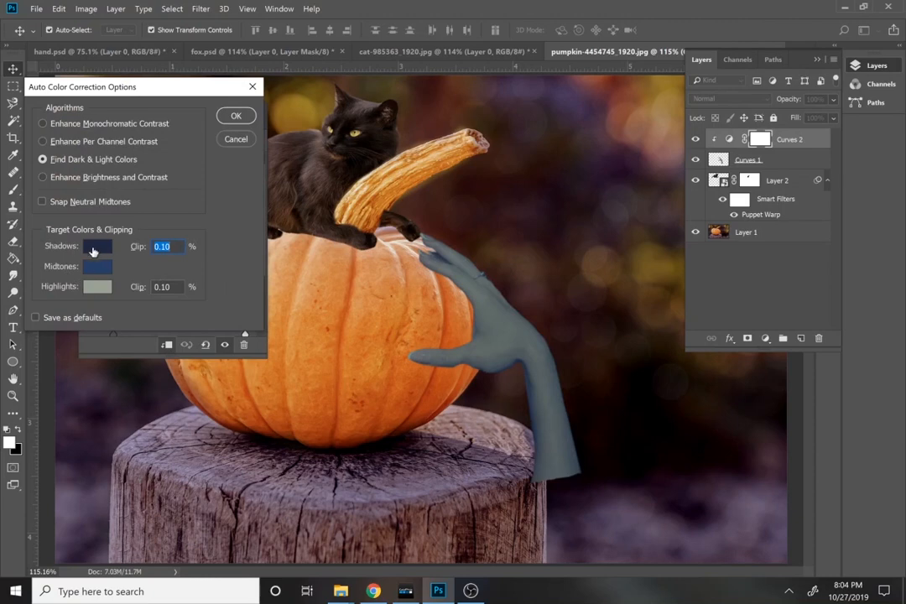
{"action": "left_click", "coordinate": [94, 250]}
{"action": "type", "text": "ffffff"}
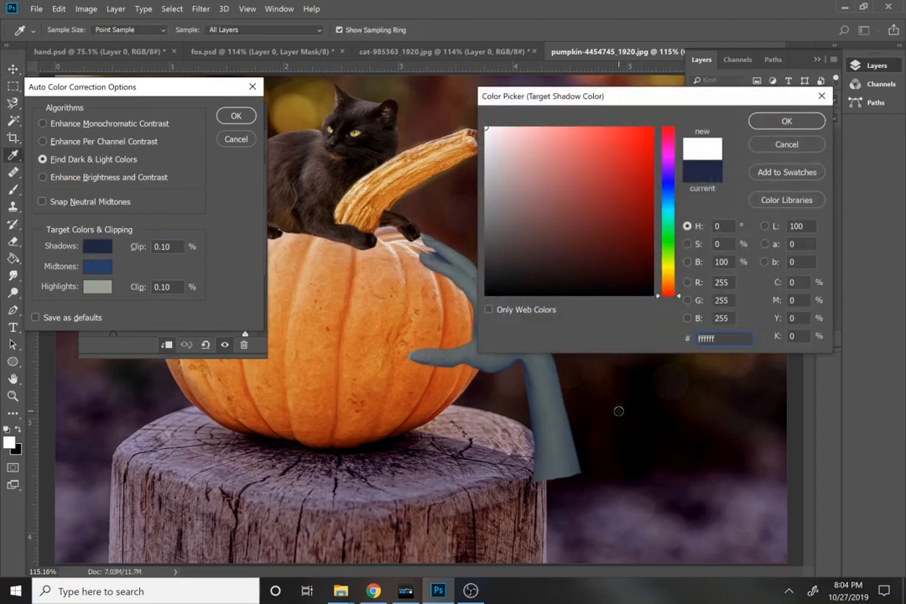
{"action": "left_click", "coordinate": [775, 148]}
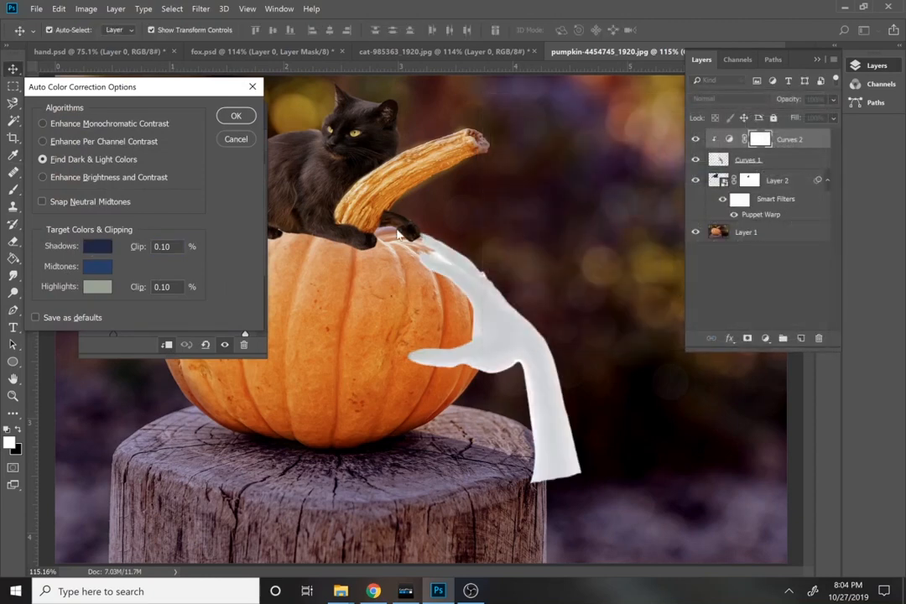
{"action": "left_click", "coordinate": [235, 140]}
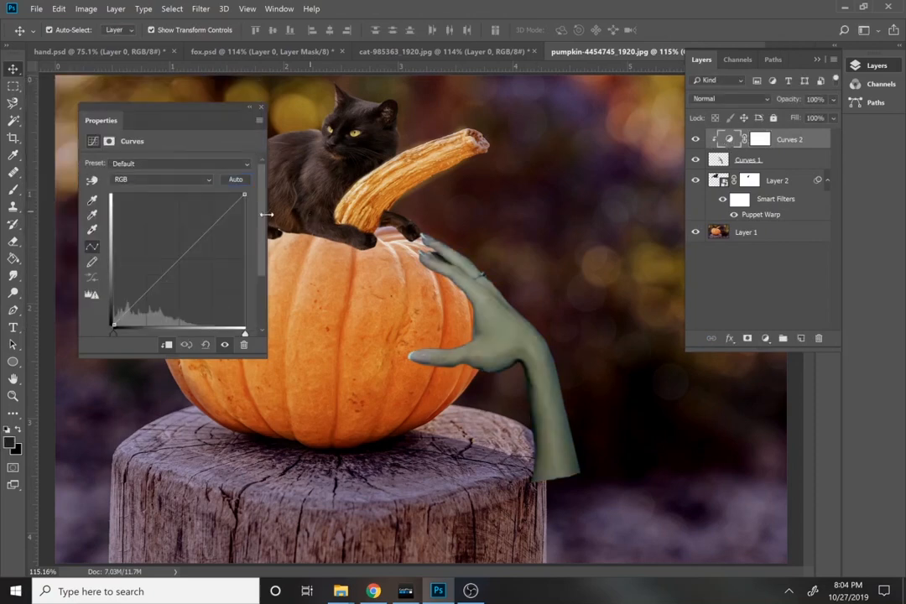
- In the curve's auto color correction options, set the target shadow color to 110000, sampled from the dark background beside the arm
{"action": "left_click", "coordinate": [236, 181], "text": "alt"}
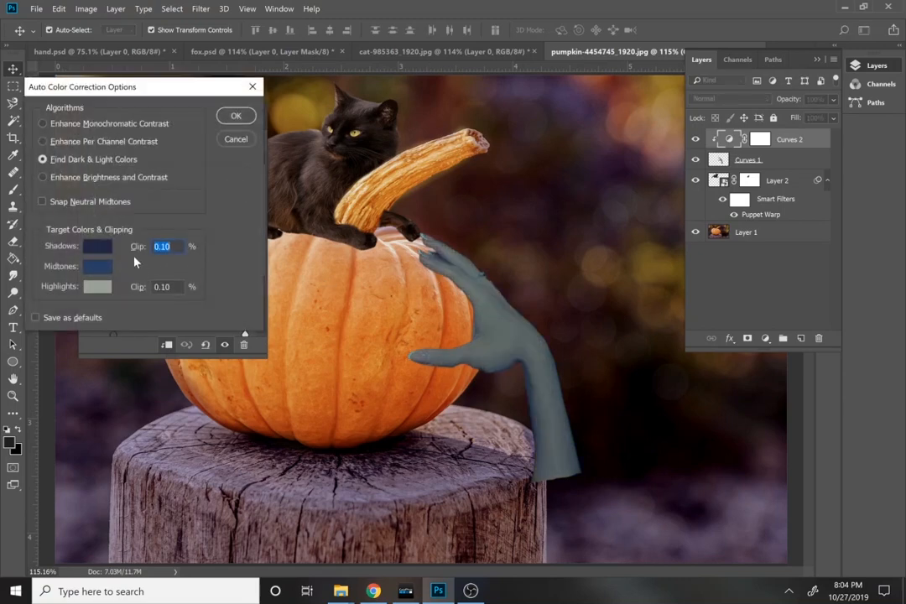
{"action": "left_click", "coordinate": [97, 245]}
{"action": "left_click", "coordinate": [592, 376]}
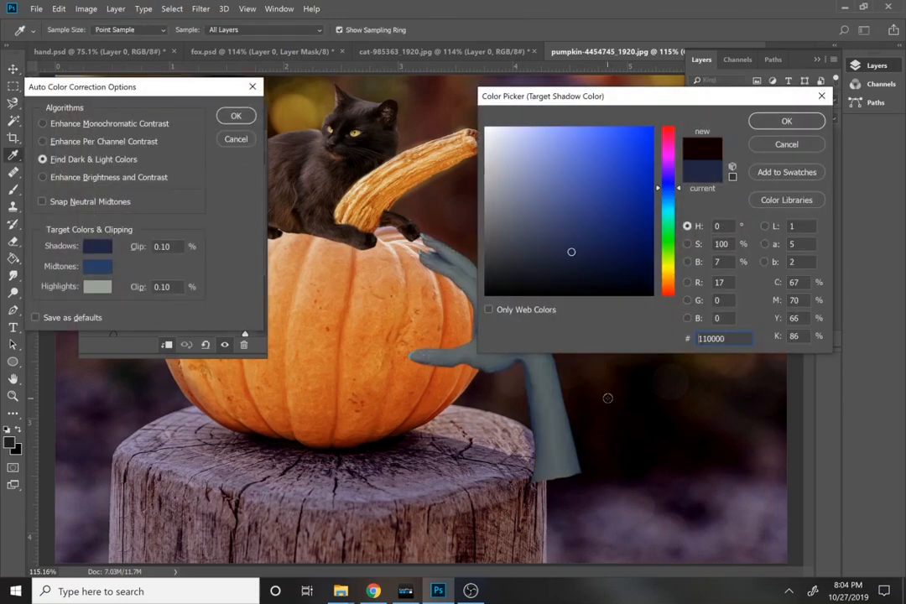
{"action": "left_click", "coordinate": [786, 121]}
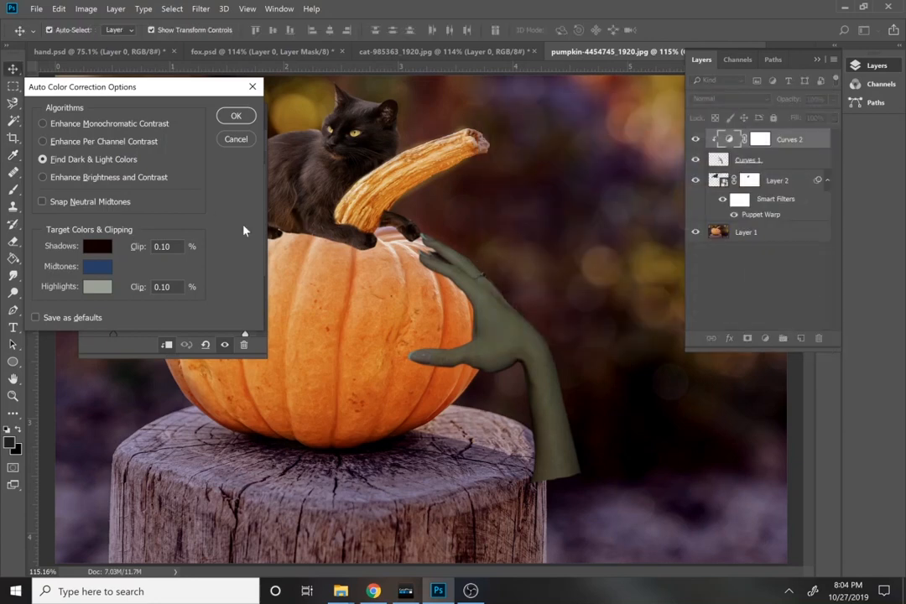
- Set the target midtone color to a dark red sampled from the blurred background behind the hand
{"action": "left_click", "coordinate": [93, 269]}
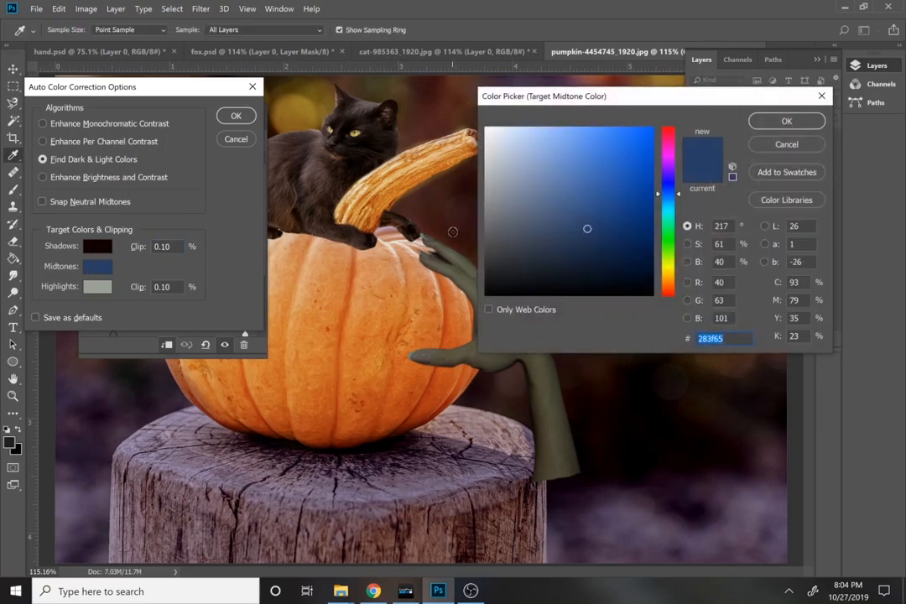
{"action": "left_click", "coordinate": [453, 231]}
{"action": "left_click", "coordinate": [787, 122]}
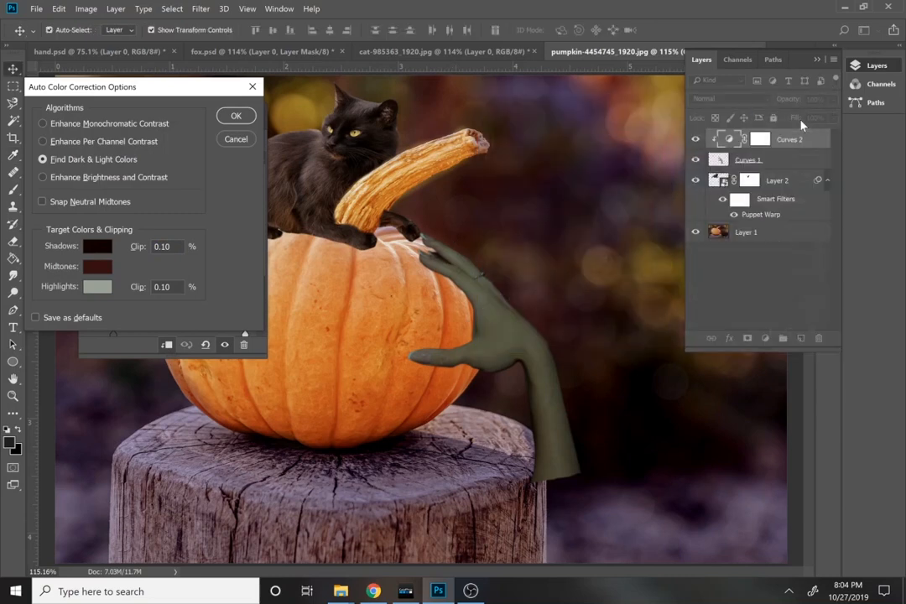
- Set the target highlight color to a golden brown sampled from the image and apply the correction without saving the colors as defaults
{"action": "left_click", "coordinate": [97, 287]}
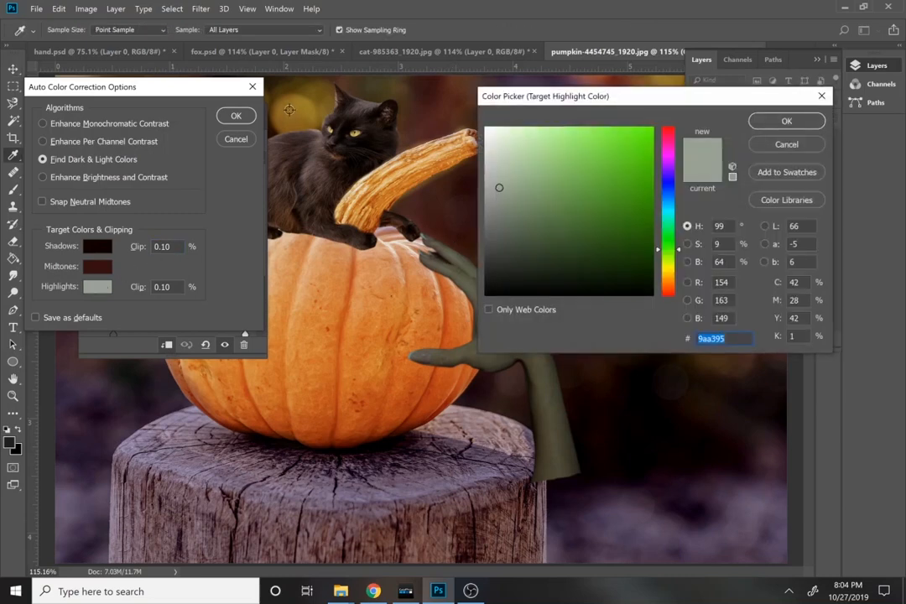
{"action": "left_click", "coordinate": [394, 181]}
{"action": "left_click", "coordinate": [777, 123]}
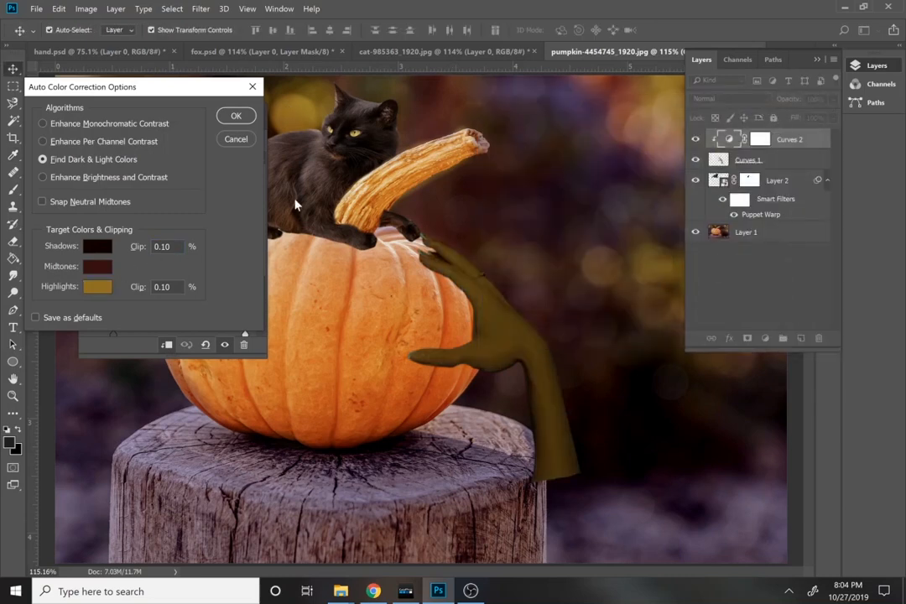
{"action": "left_click", "coordinate": [233, 118]}
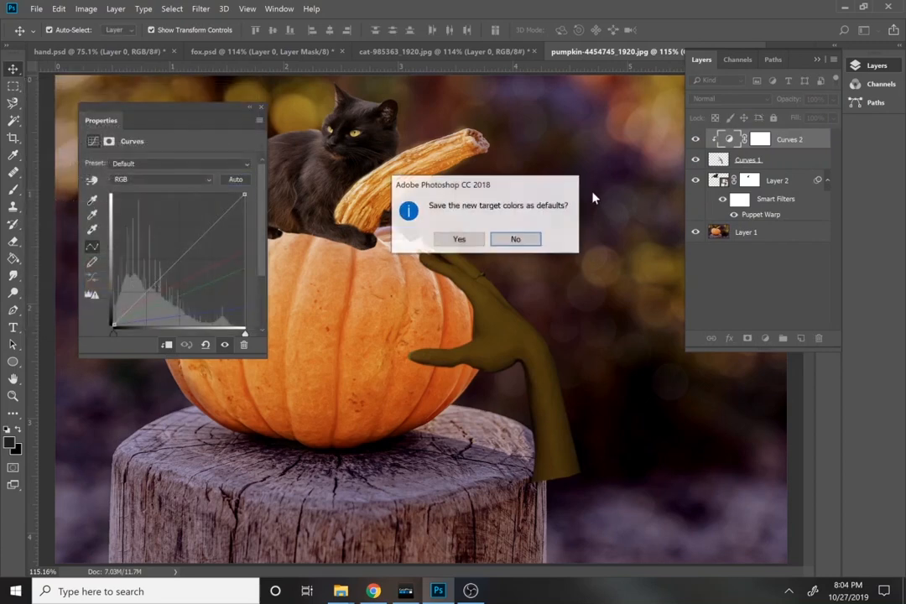
{"action": "left_click", "coordinate": [509, 240]}
{"action": "left_click", "coordinate": [261, 107]}
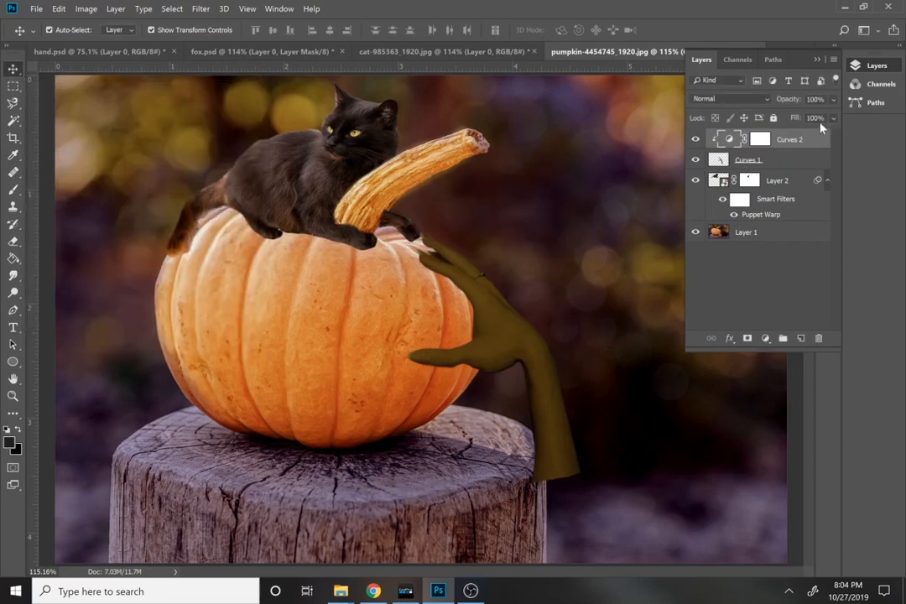
- Reduce the fill of the clipped Curves 2 adjustment to 30% to soften the color match on the hand
{"action": "left_click_drag", "start_coordinate": [833, 117], "coordinate": [795, 140]}
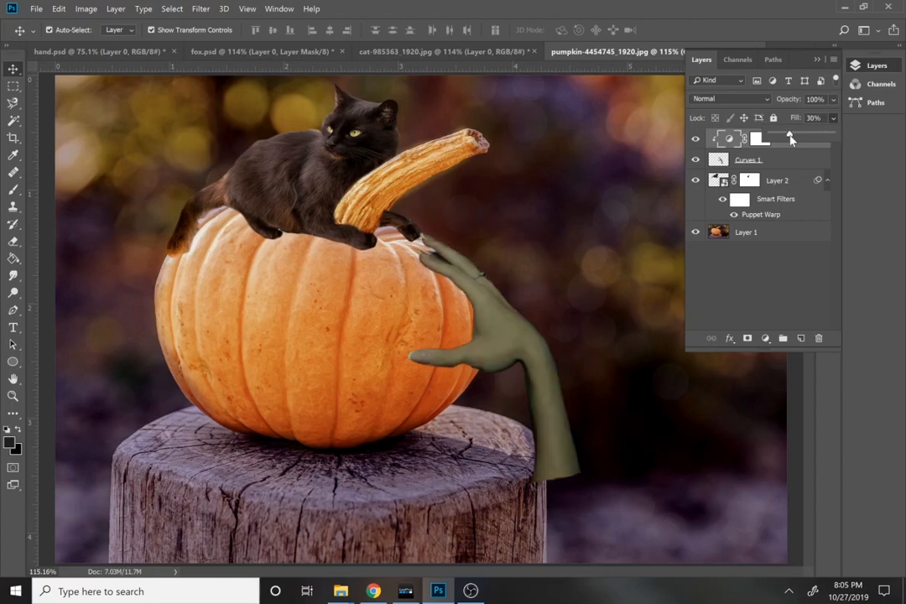
{"action": "key", "text": "ctrl"}
{"action": "key", "text": "z"}
{"action": "left_click", "coordinate": [409, 351], "text": "alt"}
{"action": "left_click", "coordinate": [407, 349], "text": "alt"}
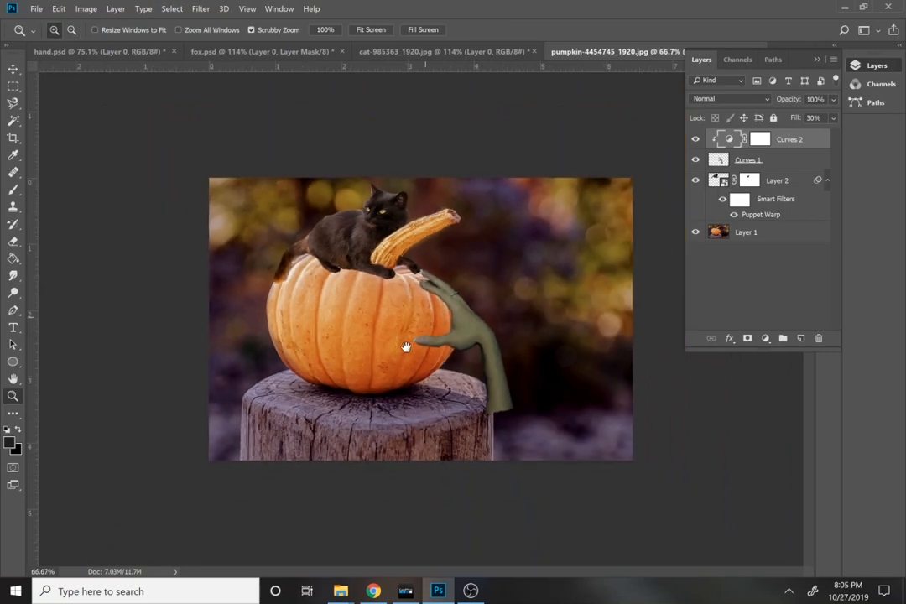
- Add a Gradient Map adjustment above all layers and base it on the Violet, Orange preset
{"action": "key", "text": "v"}
{"action": "left_click", "coordinate": [422, 324]}
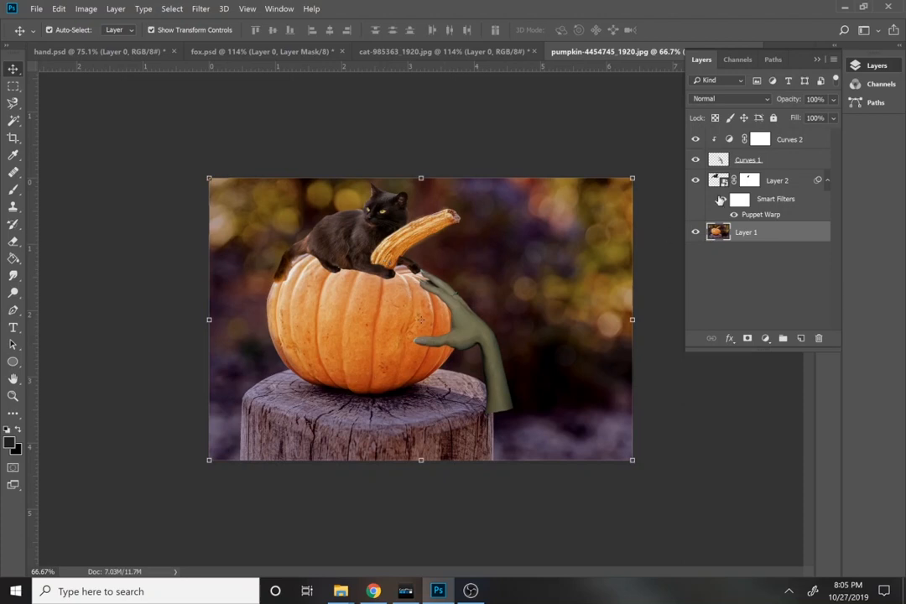
{"action": "left_click", "coordinate": [765, 340]}
{"action": "left_click", "coordinate": [798, 322]}
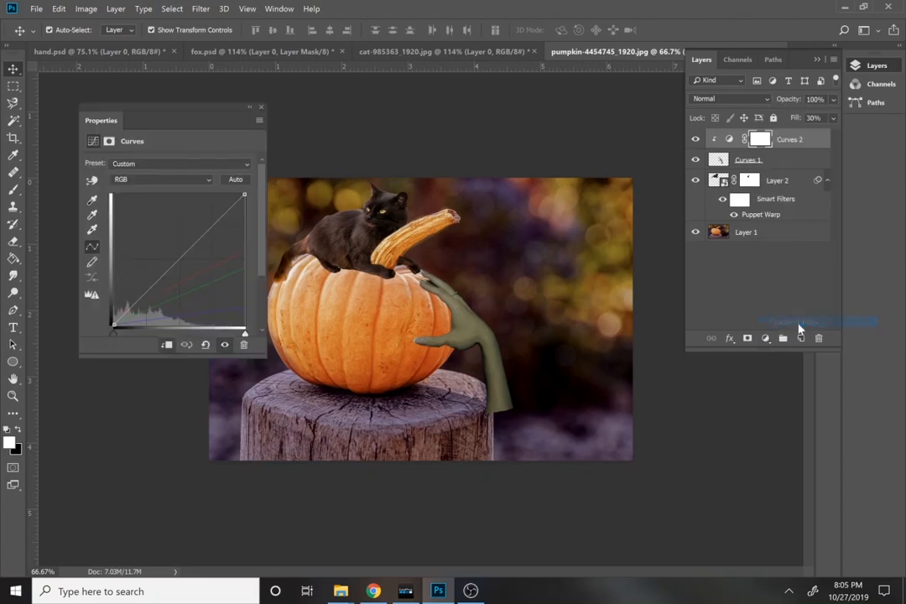
{"action": "left_click", "coordinate": [142, 175]}
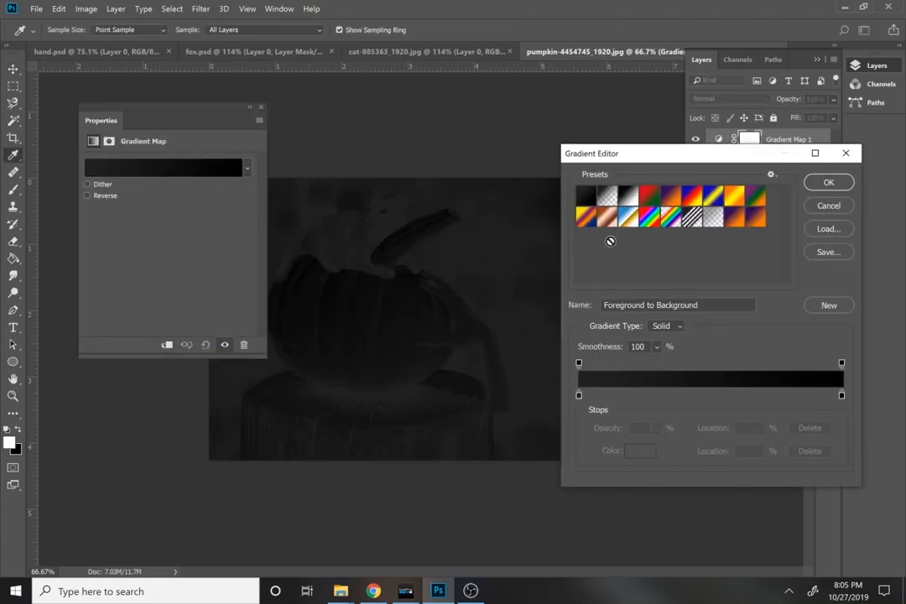
{"action": "left_click", "coordinate": [735, 217]}
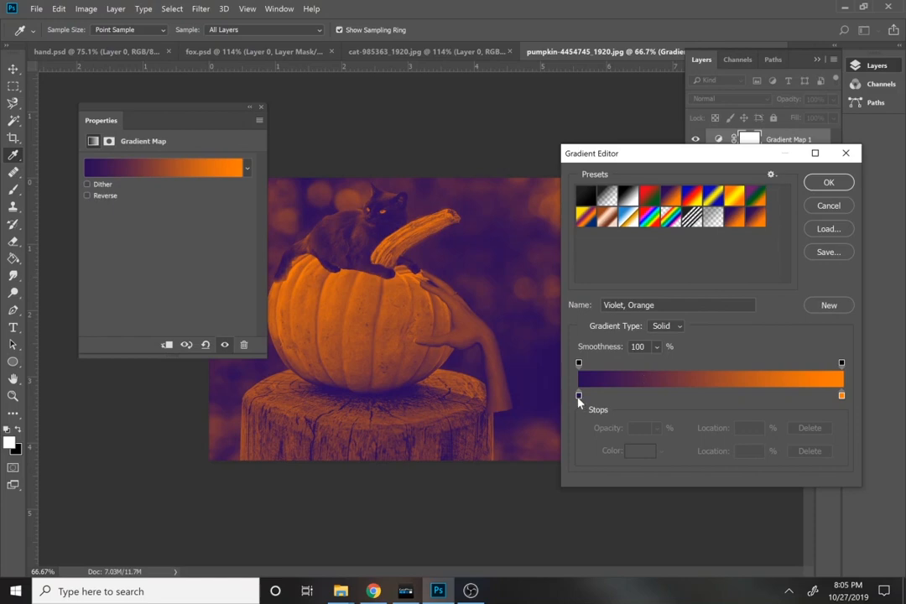
- Change the gradient's violet stop to a muted, dark slate blue
{"action": "double_click", "coordinate": [579, 396]}
{"action": "left_click_drag", "start_coordinate": [672, 182], "coordinate": [672, 188]}
{"action": "left_click_drag", "start_coordinate": [551, 247], "coordinate": [527, 248]}
{"action": "left_click", "coordinate": [788, 122]}
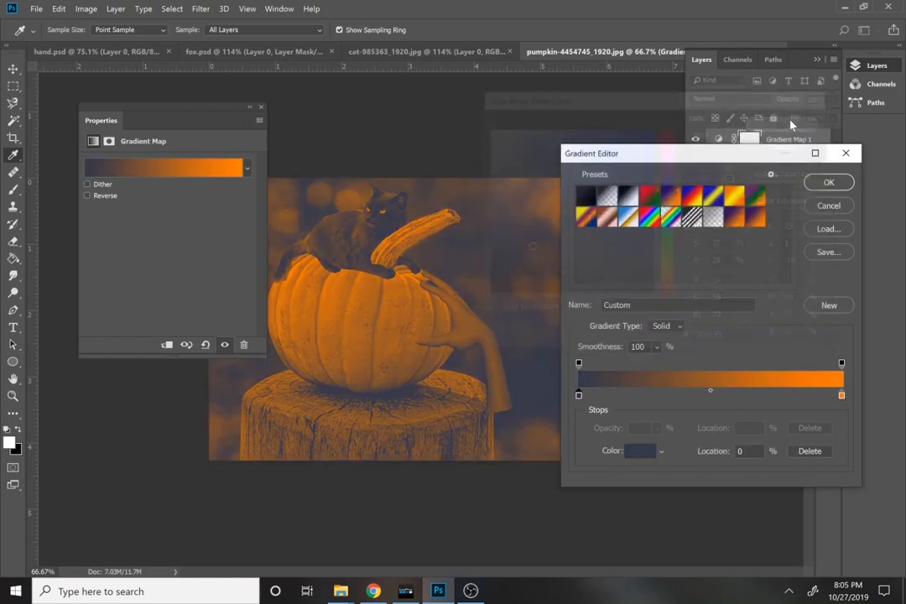
- Change the gradient's orange stop to the muted teal-blue 4d646c and accept the edited gradient
{"action": "double_click", "coordinate": [842, 395]}
{"action": "left_click", "coordinate": [668, 205]}
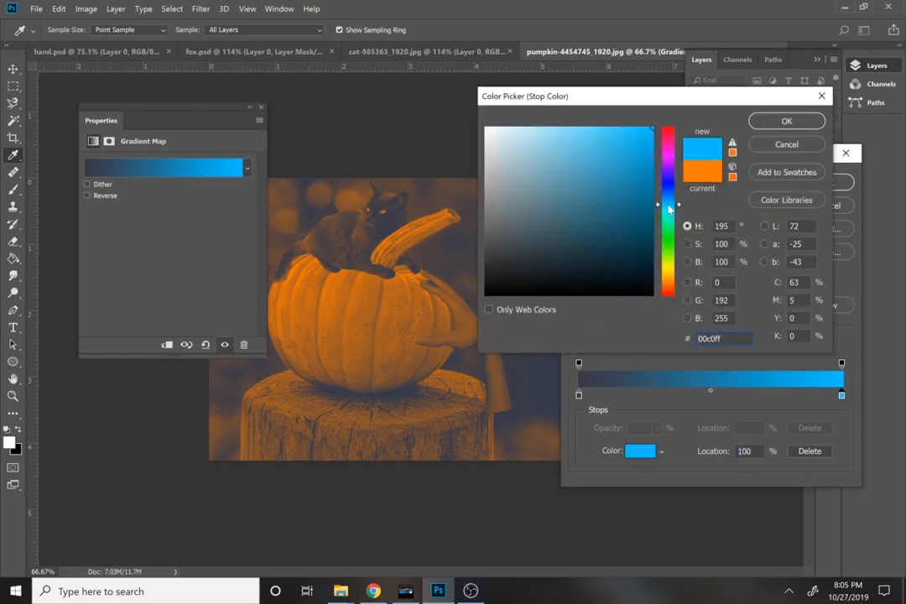
{"action": "left_click_drag", "start_coordinate": [588, 237], "coordinate": [534, 223]}
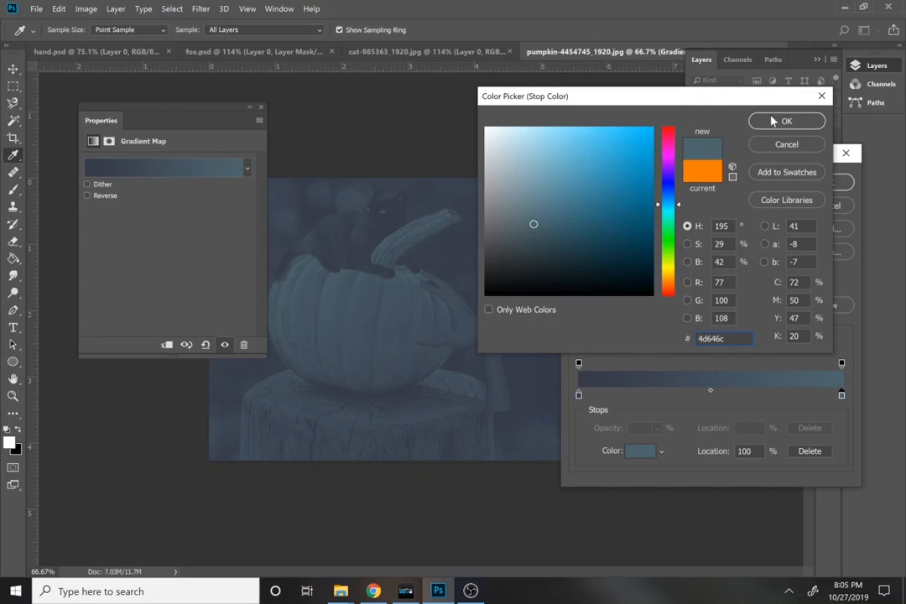
{"action": "left_click", "coordinate": [777, 121]}
{"action": "left_click", "coordinate": [826, 181]}
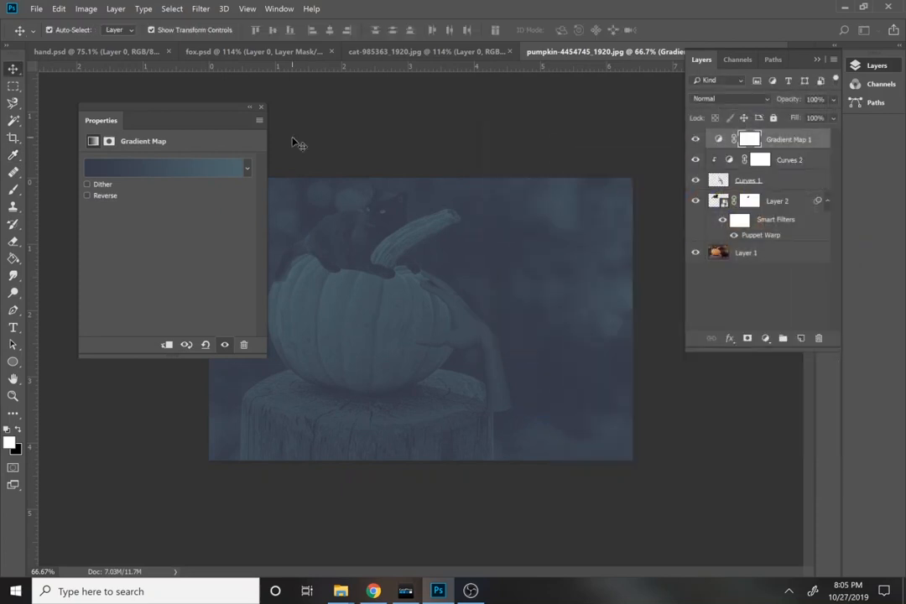
- Reduce the fill of the Gradient Map adjustment to 23% for a subtle bluish tone over the composite
{"action": "left_click", "coordinate": [260, 109]}
{"action": "left_click", "coordinate": [834, 119]}
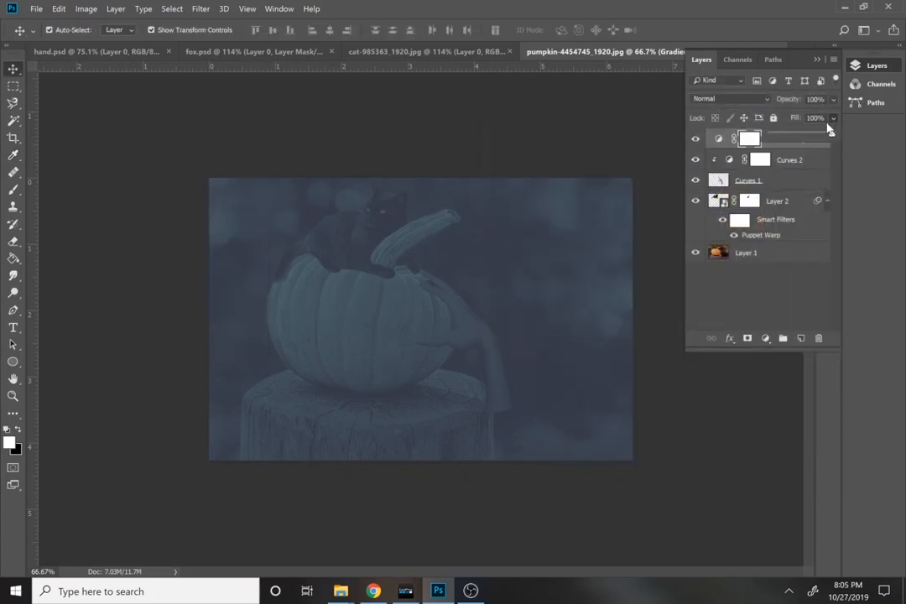
{"action": "left_click", "coordinate": [789, 137]}
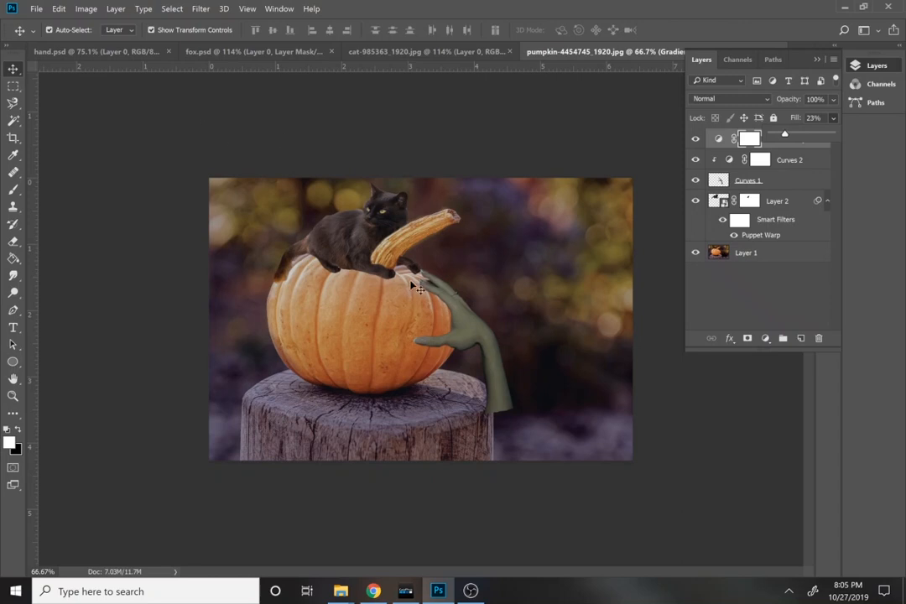
{"action": "left_click", "coordinate": [524, 460]}
- Add a white text line over the tree stump reading "HAPY HALOWEEN FROM" followed by the sender's name
{"action": "key", "text": "t"}
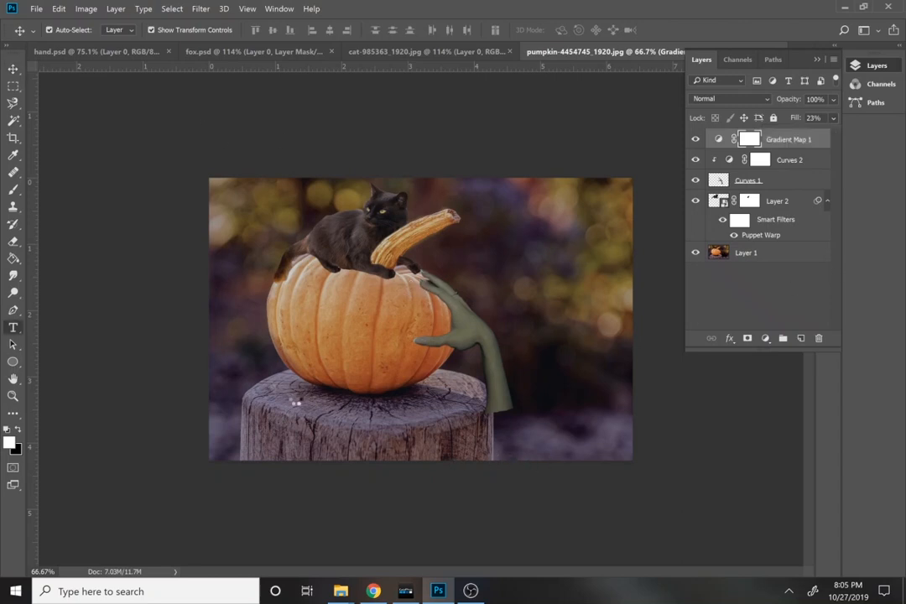
{"action": "left_click", "coordinate": [255, 422]}
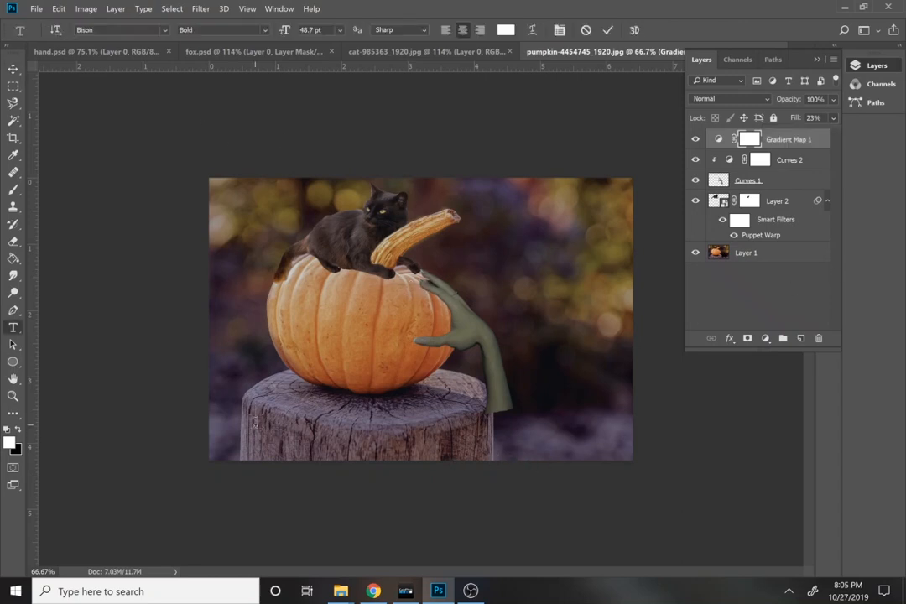
{"action": "type", "text": "HAPY"}
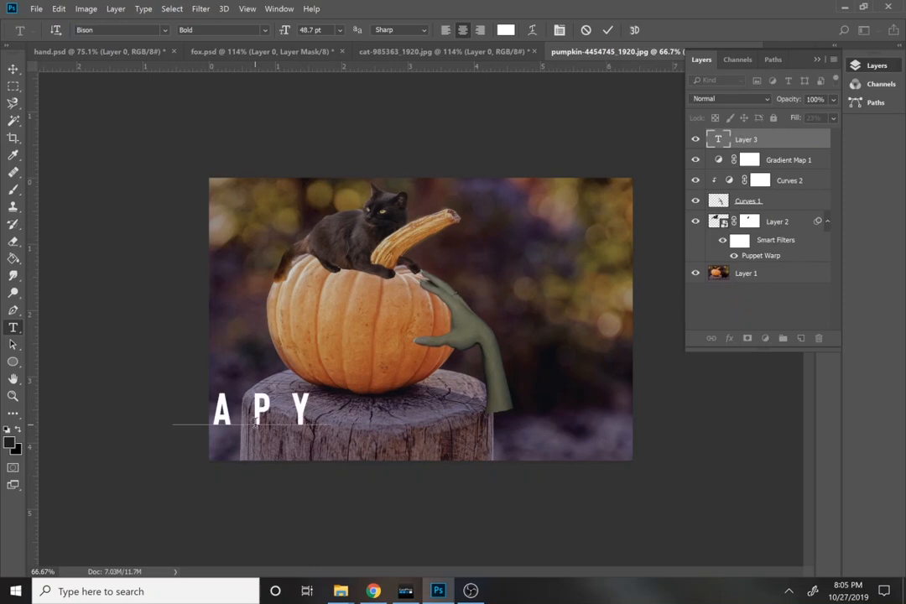
{"action": "type", "text": " HALOWEEN F"}
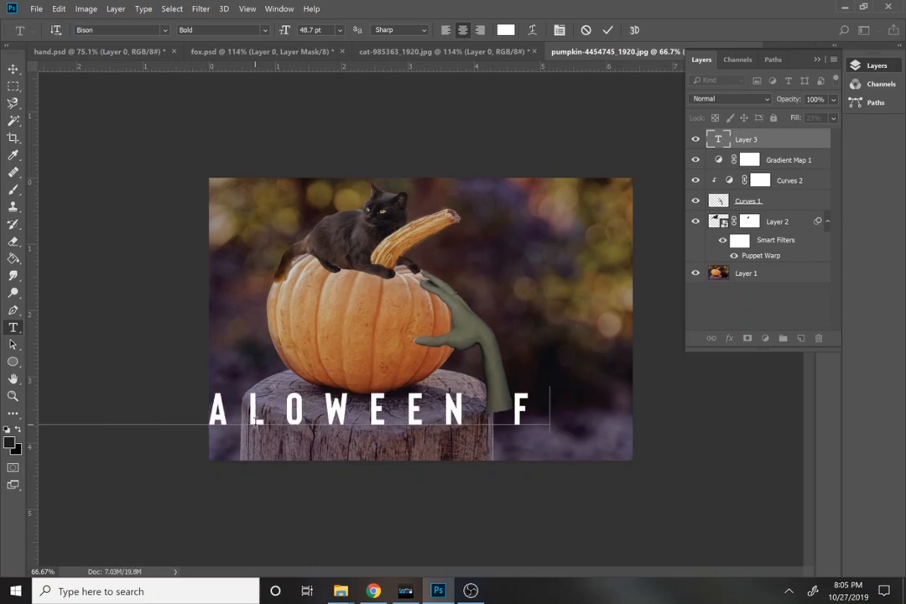
{"action": "type", "text": "ROM MR. LO"}
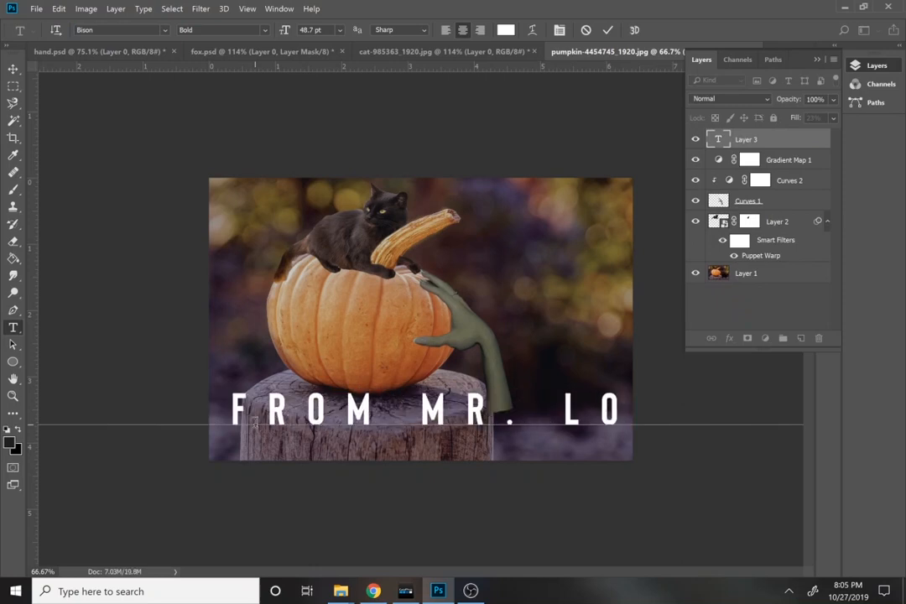
- Set the whole greeting's tracking to 0 and its font size to 12 pt
{"action": "key", "text": "ctrl+a"}
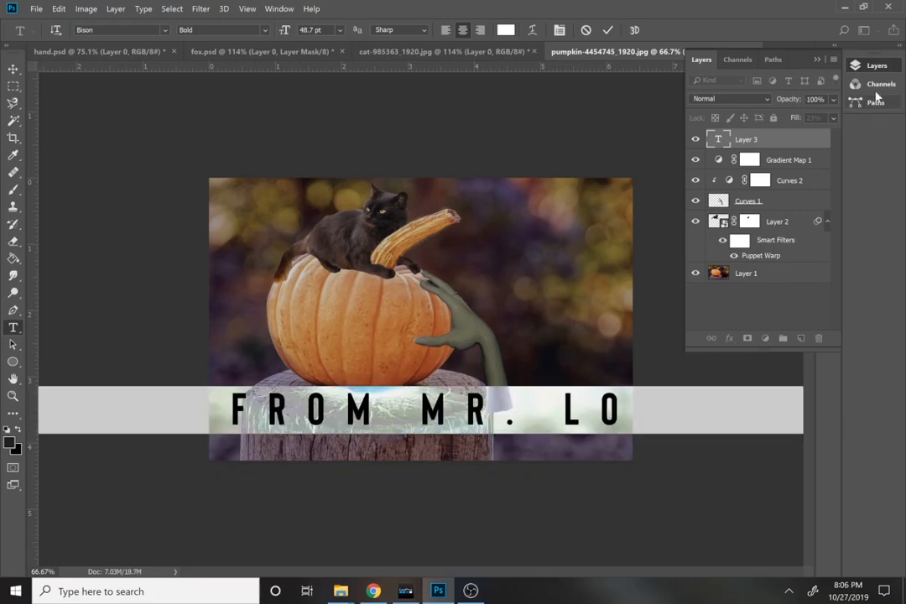
{"action": "left_click", "coordinate": [819, 61]}
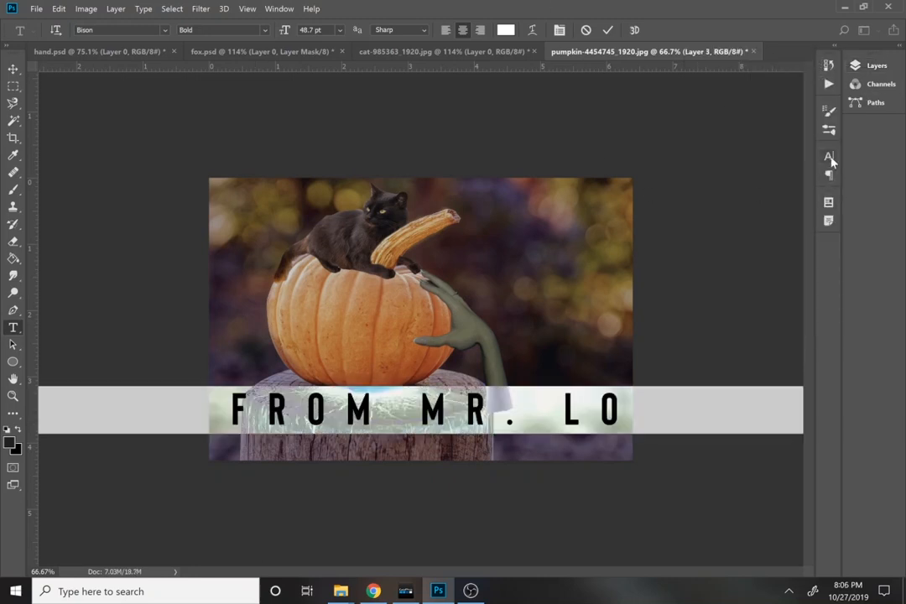
{"action": "left_click", "coordinate": [829, 157]}
{"action": "left_click", "coordinate": [805, 204]}
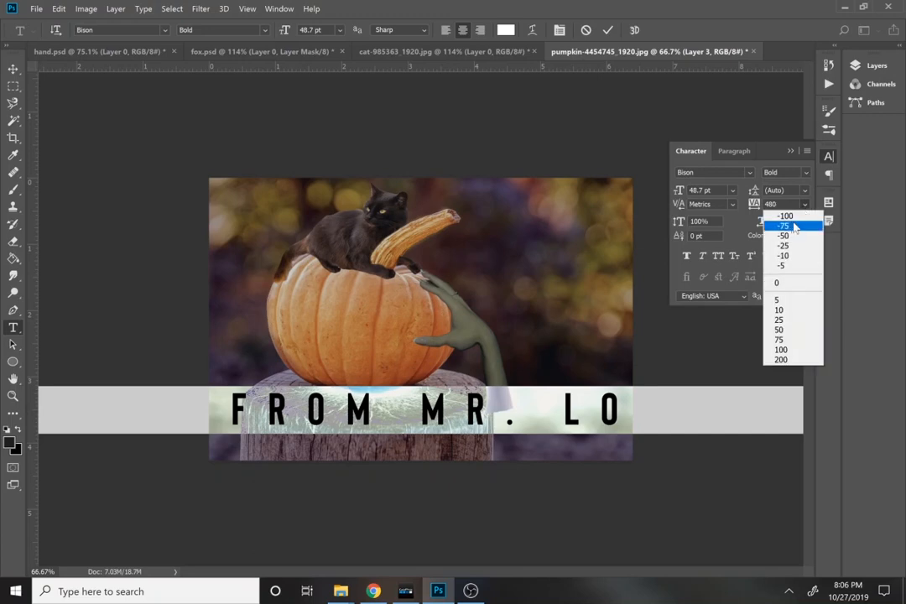
{"action": "left_click", "coordinate": [775, 285]}
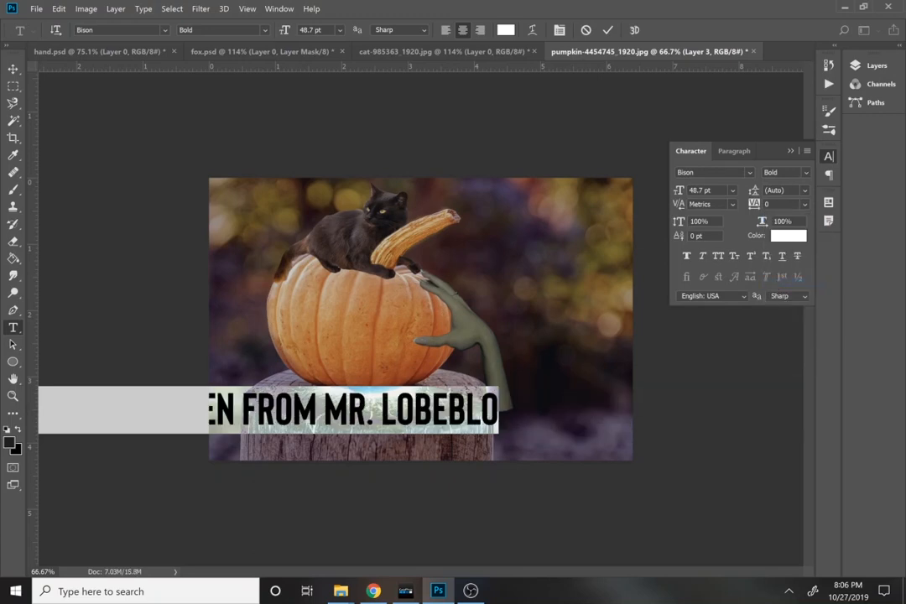
{"action": "left_click", "coordinate": [733, 191]}
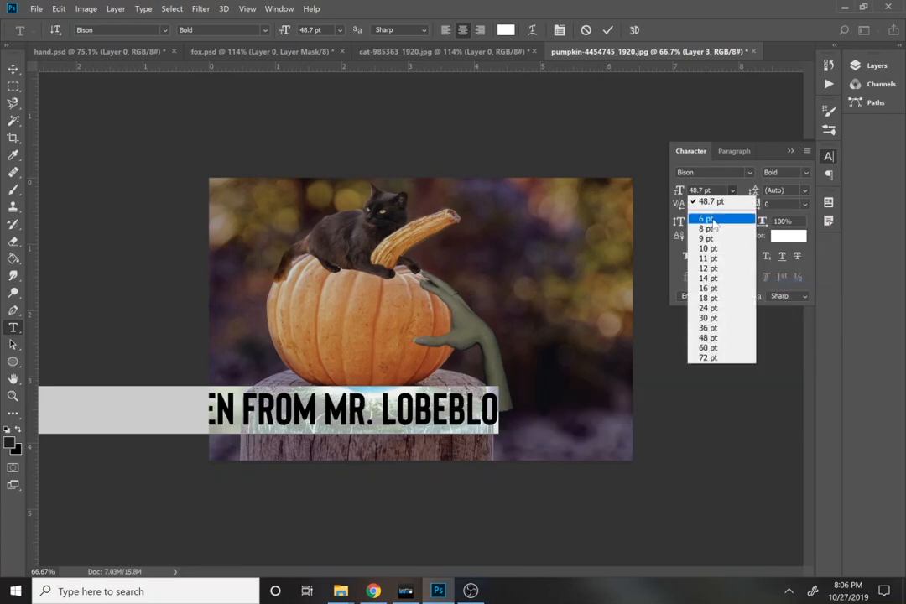
{"action": "left_click", "coordinate": [711, 269]}
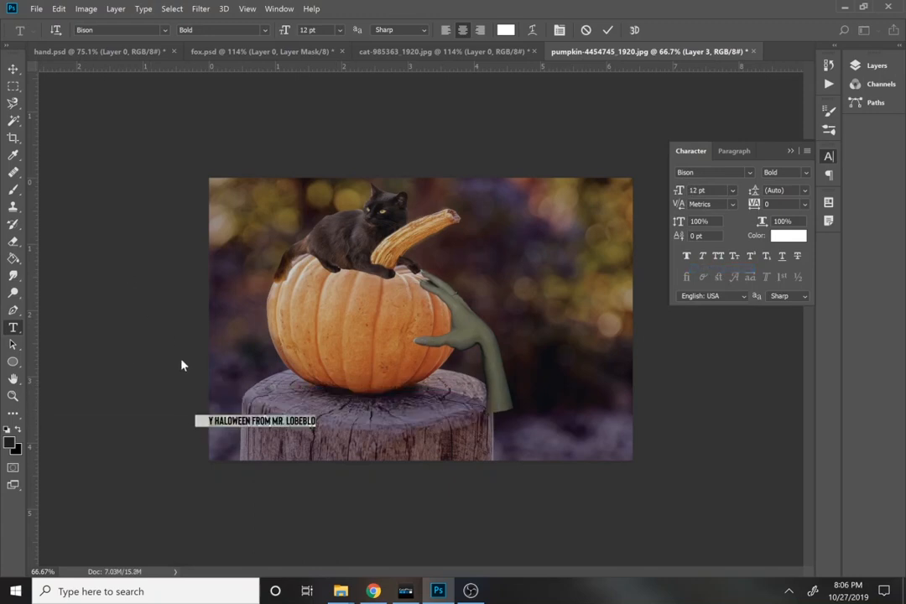
- Move the greeting to the image's lower-right corner and correct the spelling of HALOWEEN to HALLOWEEN
{"action": "left_click", "coordinate": [13, 68]}
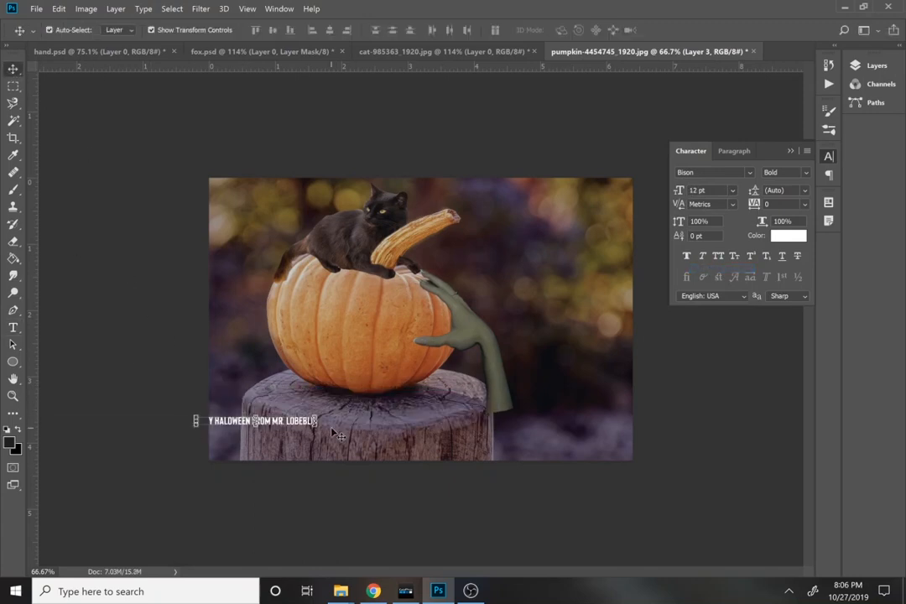
{"action": "left_click_drag", "start_coordinate": [288, 426], "coordinate": [587, 444]}
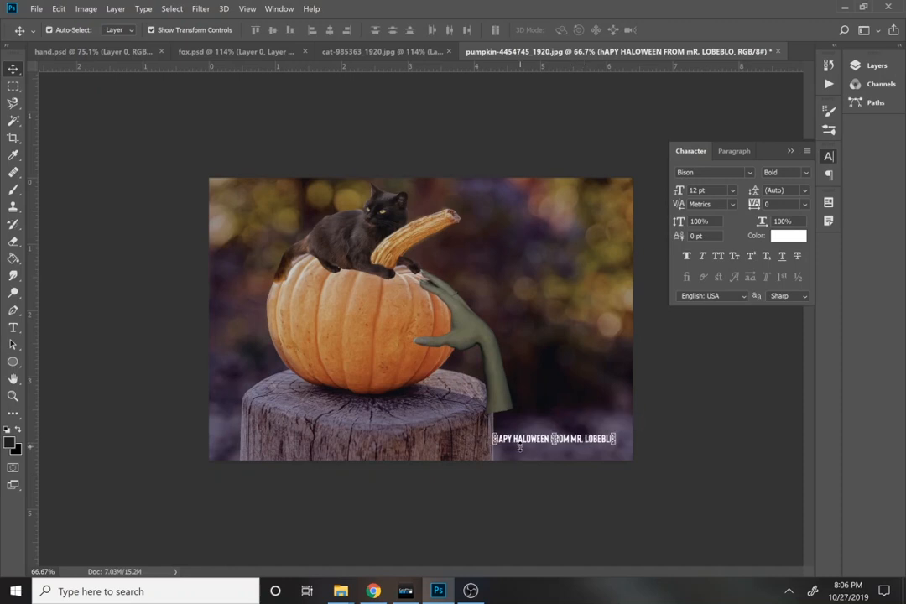
{"action": "key", "text": "t"}
{"action": "left_click", "coordinate": [524, 437]}
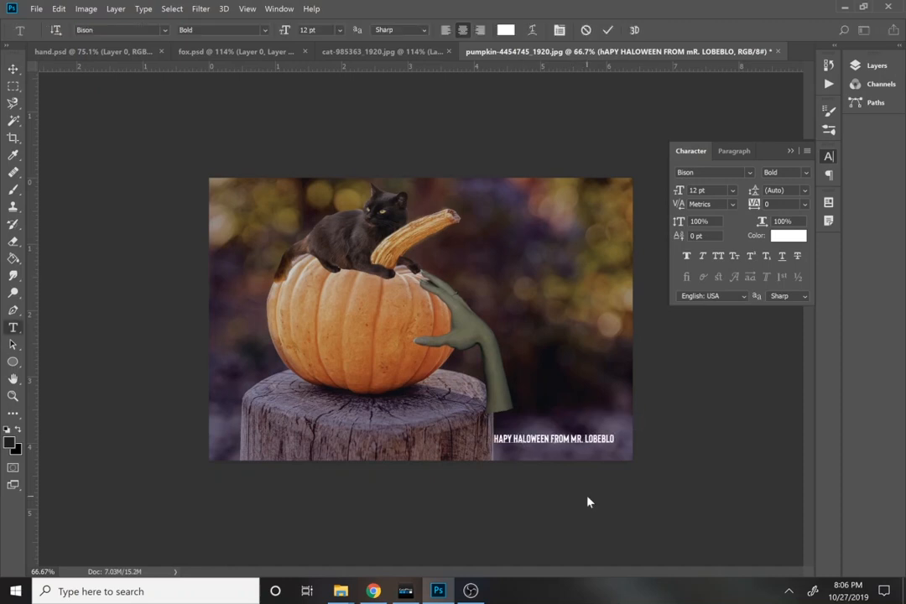
{"action": "type", "text": "L"}
{"action": "left_click", "coordinate": [588, 495]}
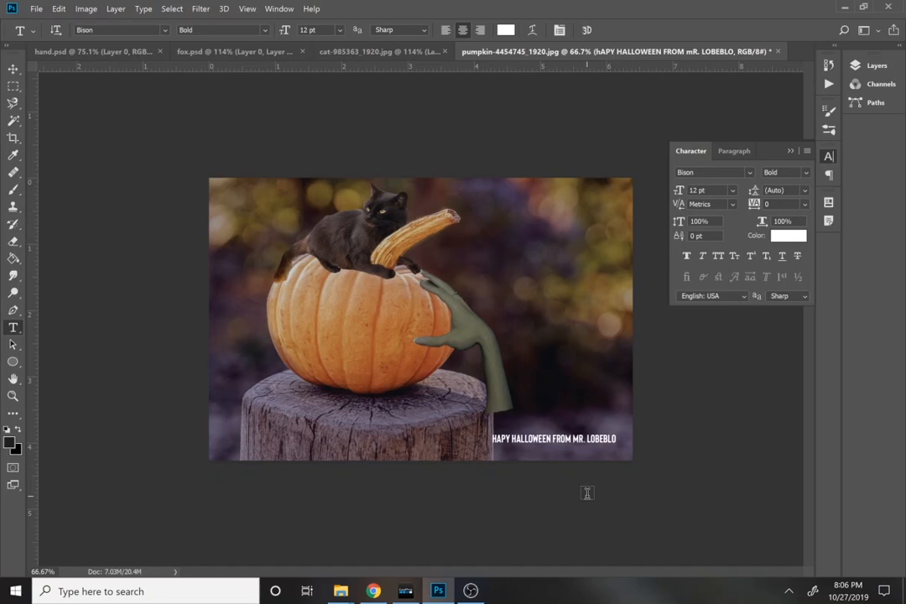